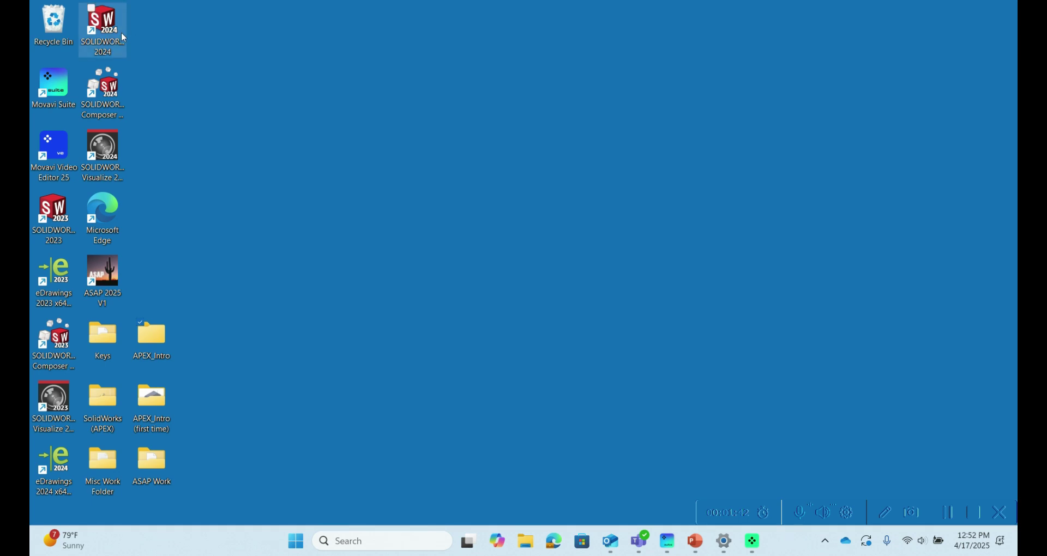
Launch SOLIDWORKS 2024 and make sure the APEX 2024 V1 add-in is active and loads at start-up.
{"action": "double_click", "coordinate": [116, 51]}
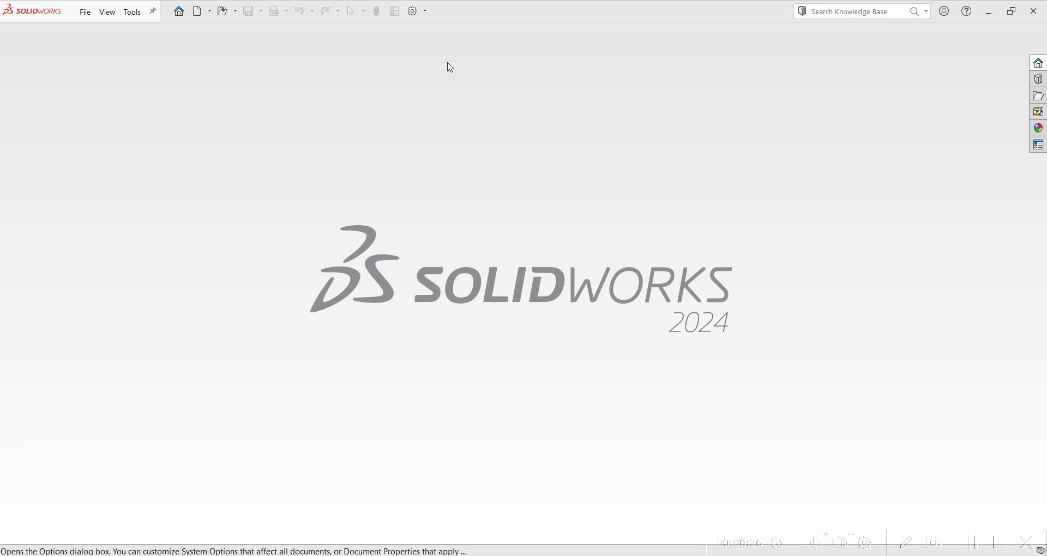
{"action": "left_click", "coordinate": [428, 12]}
{"action": "left_click", "coordinate": [461, 43]}
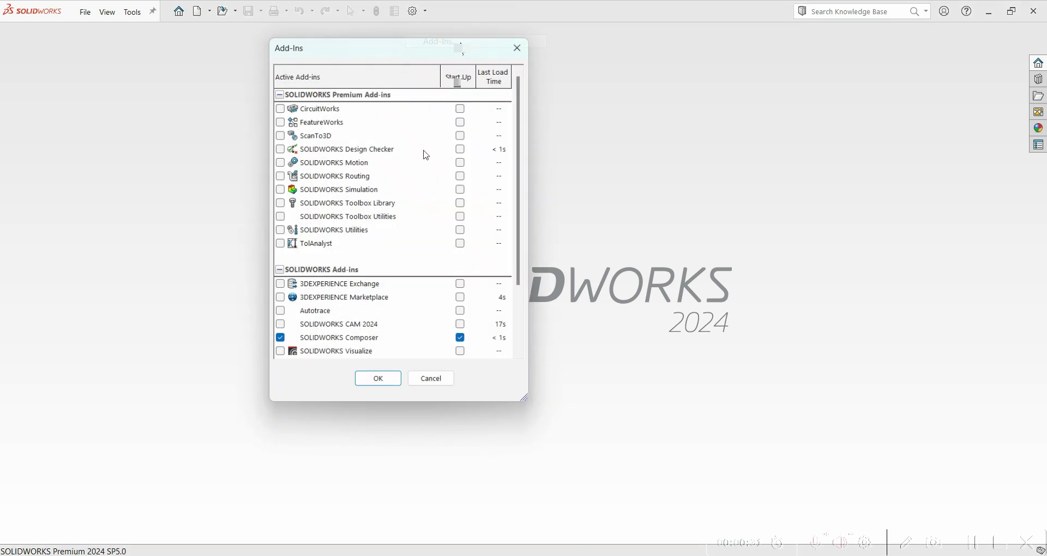
{"action": "scroll", "coordinate": [351, 337], "scroll_direction": "down", "scroll_amount": 2}
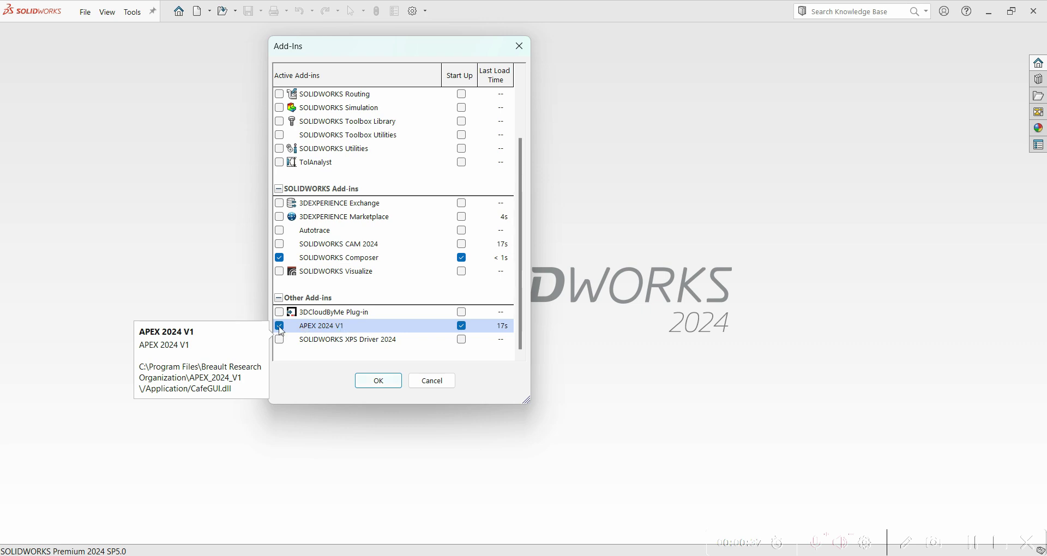
{"action": "key", "text": "Return"}
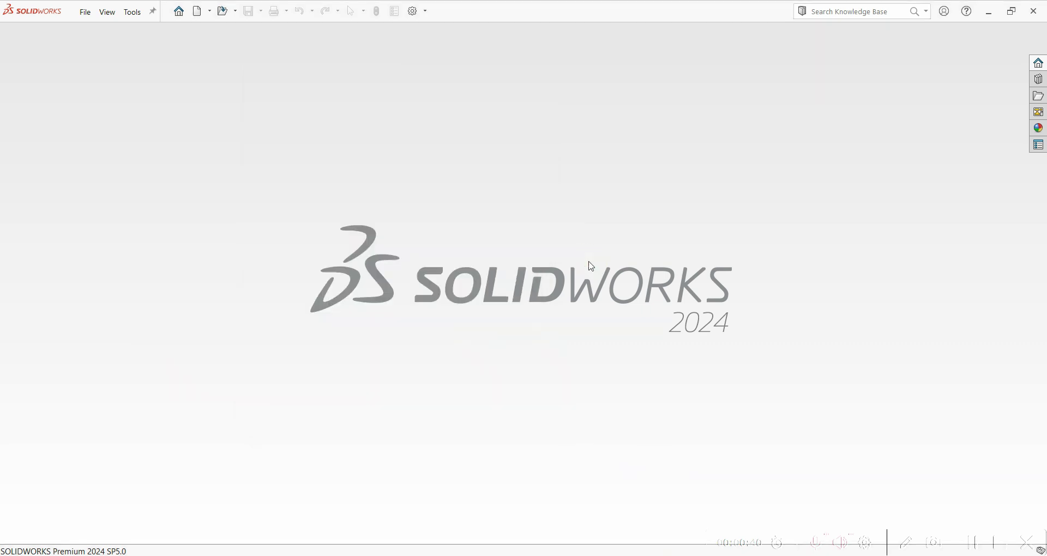
Create a new part document from the APEX template Part_mm_ISO.
{"action": "left_click", "coordinate": [212, 8]}
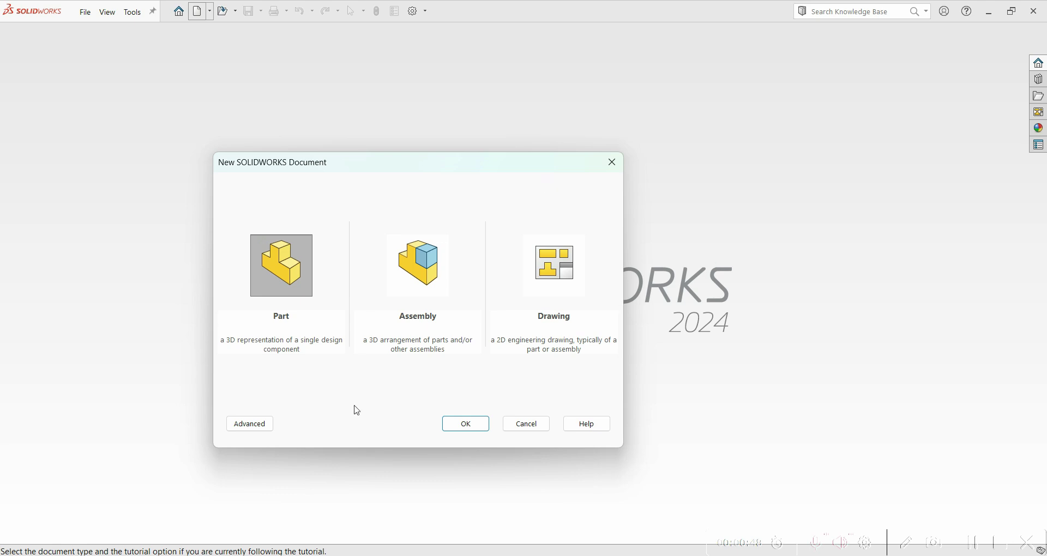
{"action": "left_click", "coordinate": [252, 425]}
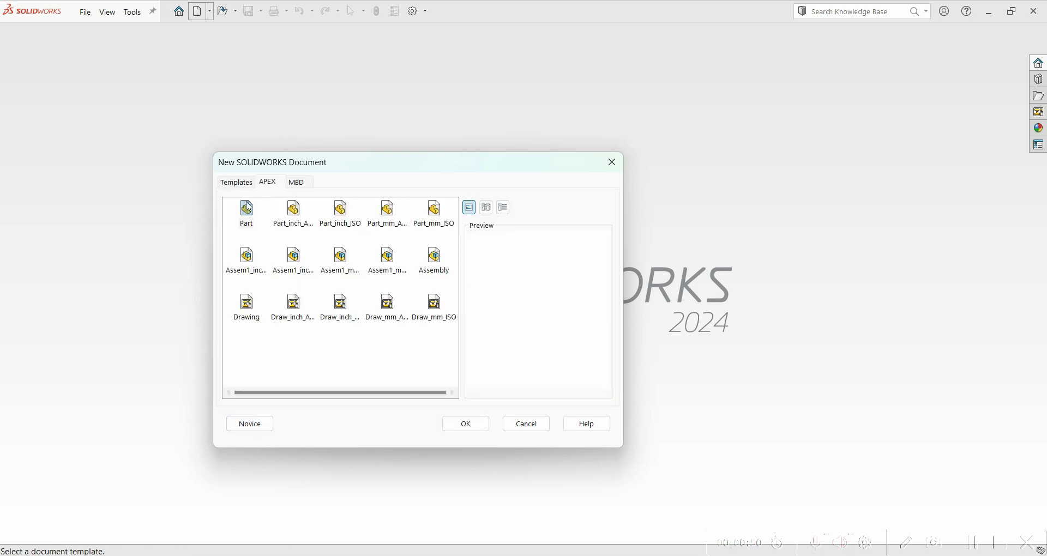
{"action": "left_click", "coordinate": [267, 184]}
{"action": "left_click", "coordinate": [444, 214]}
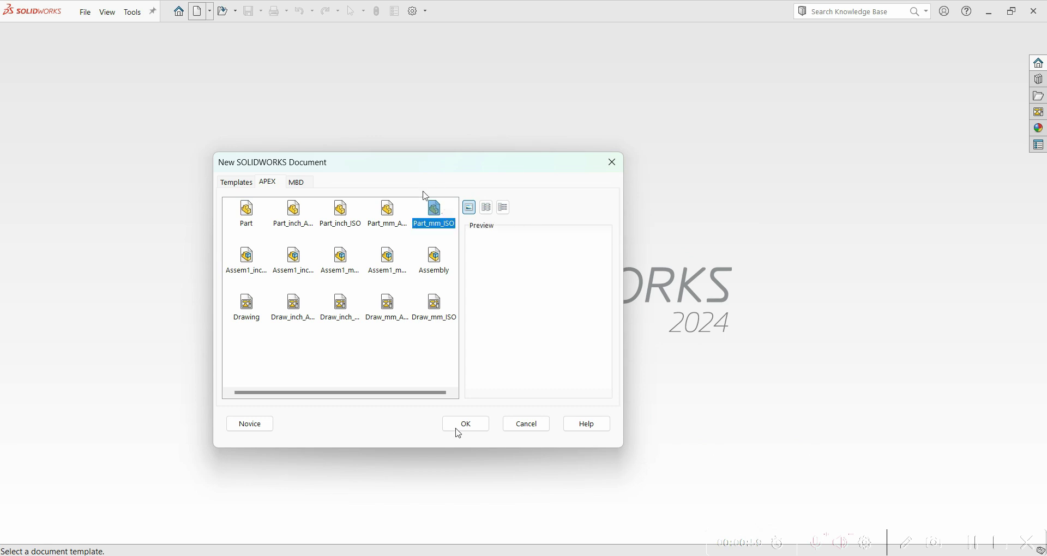
{"action": "left_click", "coordinate": [479, 424]}
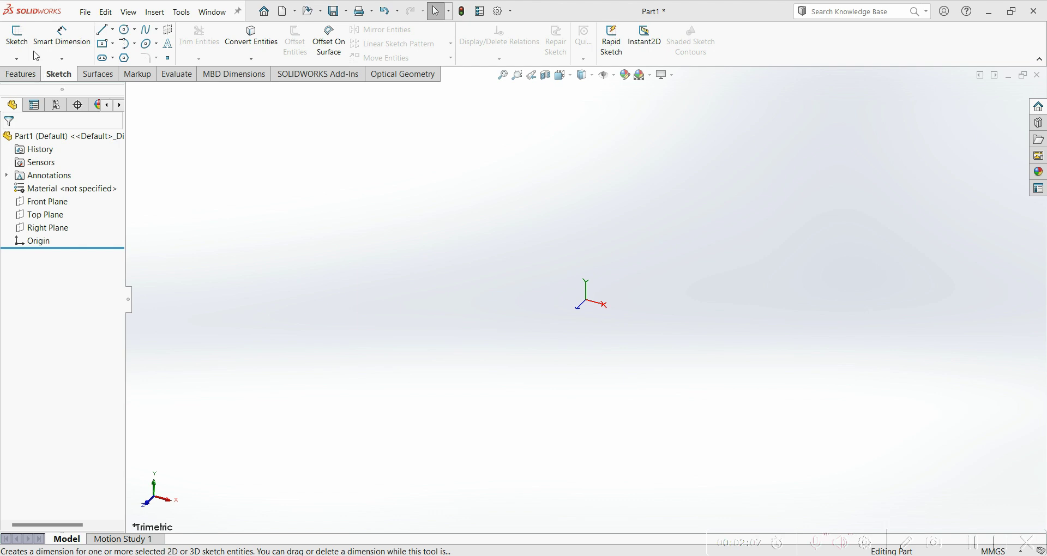
On the Right Plane, sketch a parabola segment above the axis with its focus at the origin and a focal distance of about 33.5 mm.
{"action": "left_click", "coordinate": [18, 37]}
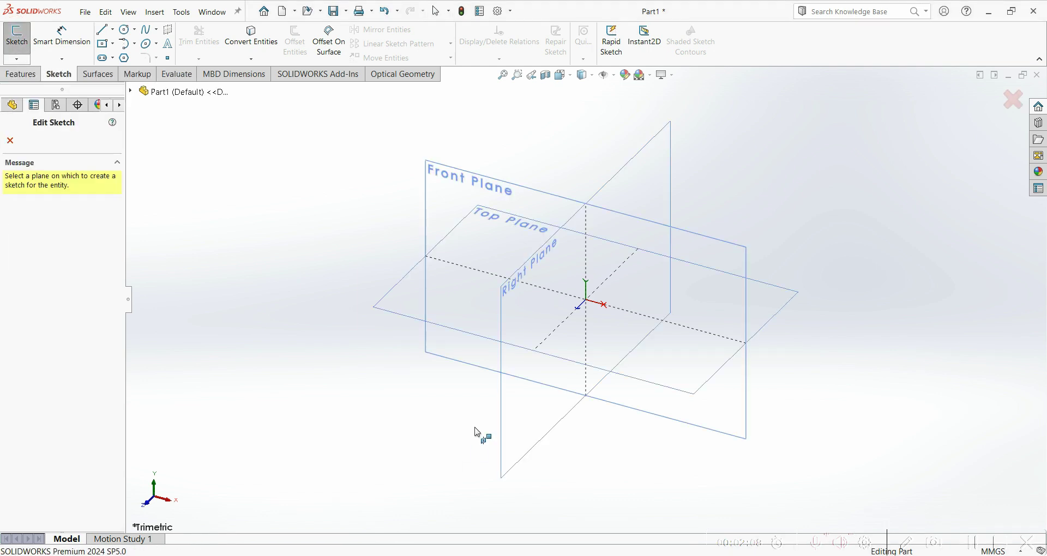
{"action": "left_click", "coordinate": [513, 452]}
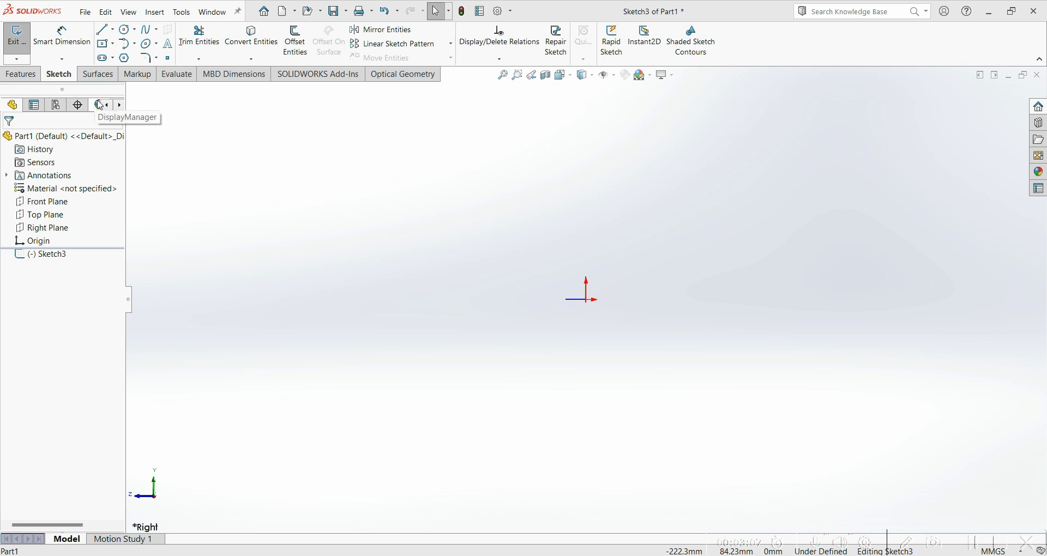
{"action": "left_click", "coordinate": [158, 43]}
{"action": "left_click", "coordinate": [180, 84]}
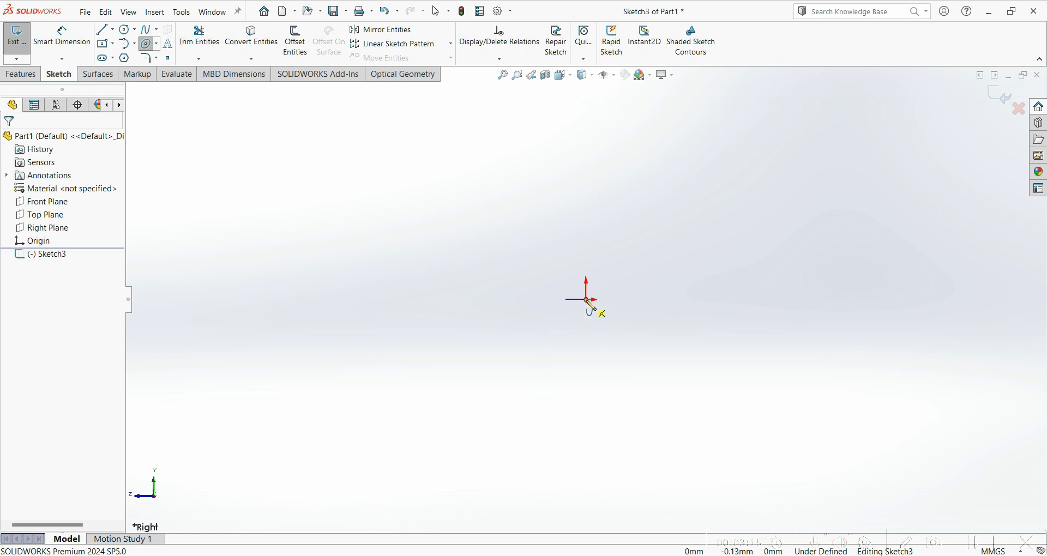
{"action": "left_click", "coordinate": [588, 301]}
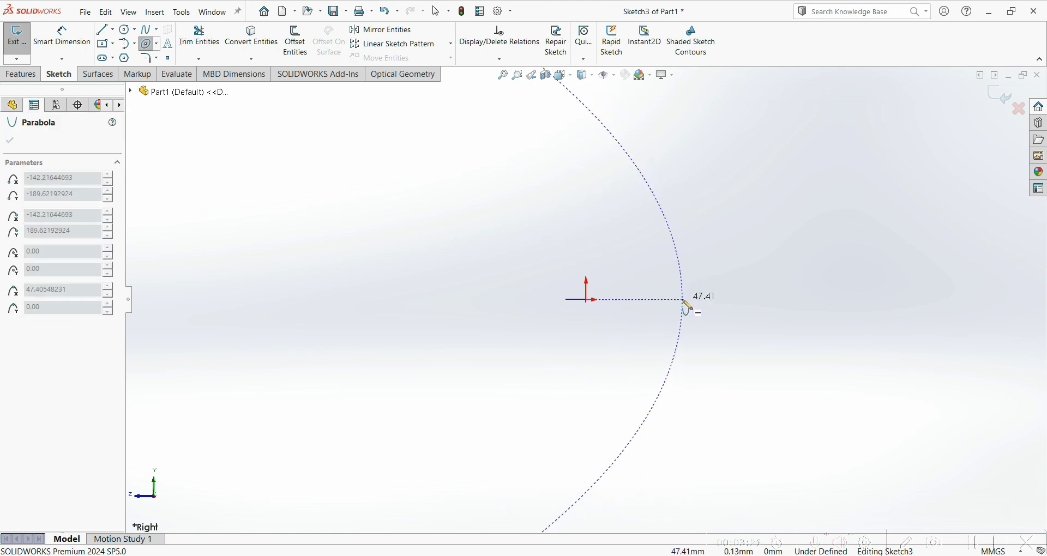
{"action": "left_click", "coordinate": [657, 300]}
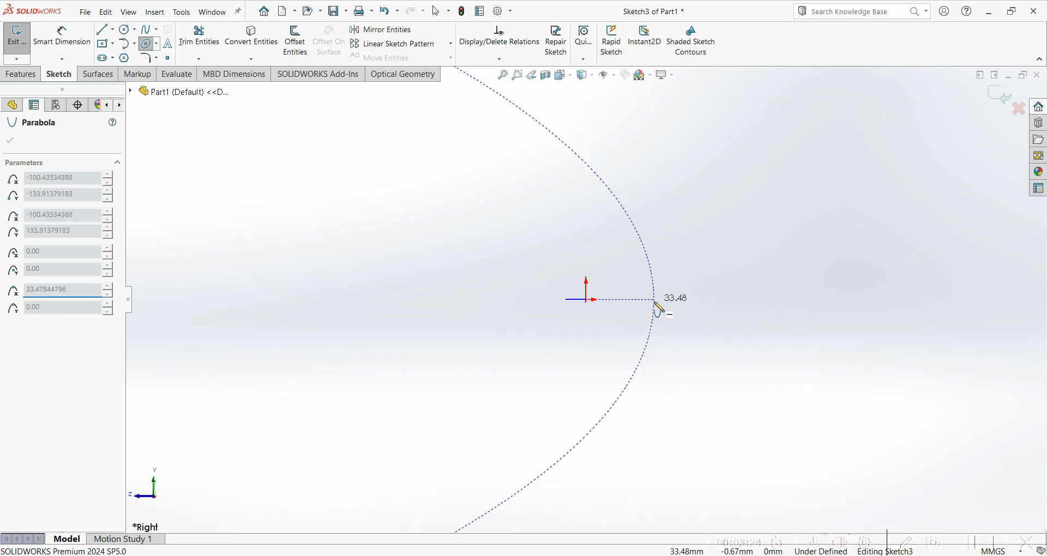
{"action": "left_click", "coordinate": [498, 95]}
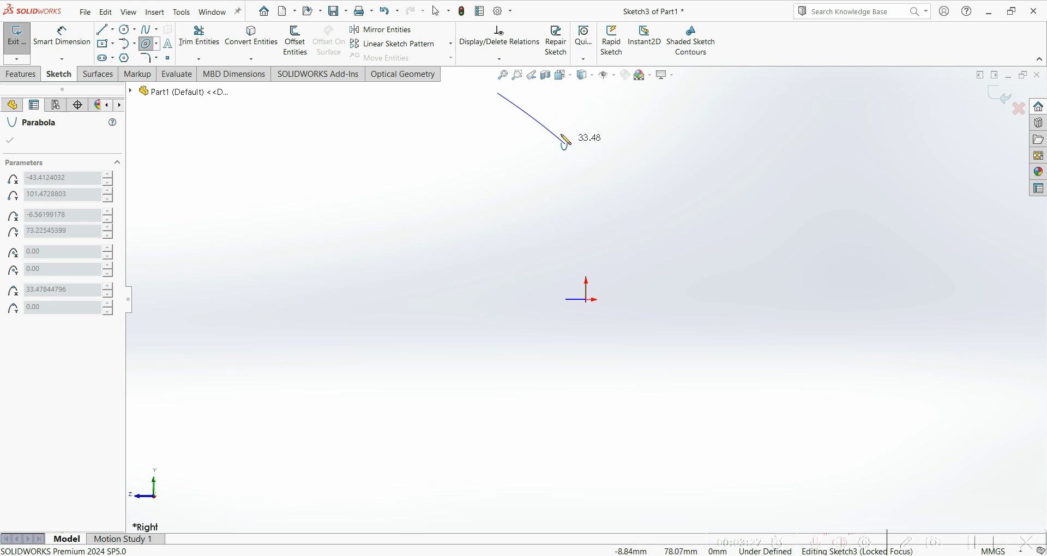
{"action": "left_click", "coordinate": [620, 202]}
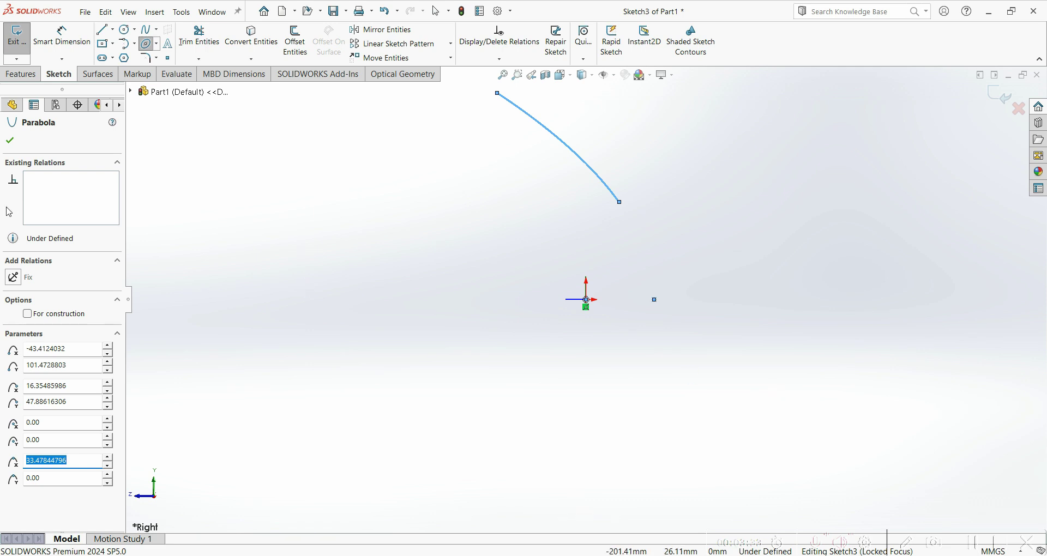
{"action": "scroll", "coordinate": [613, 255], "scroll_direction": "down", "scroll_amount": 1}
{"action": "scroll", "coordinate": [613, 256], "scroll_direction": "up", "scroll_amount": 3}
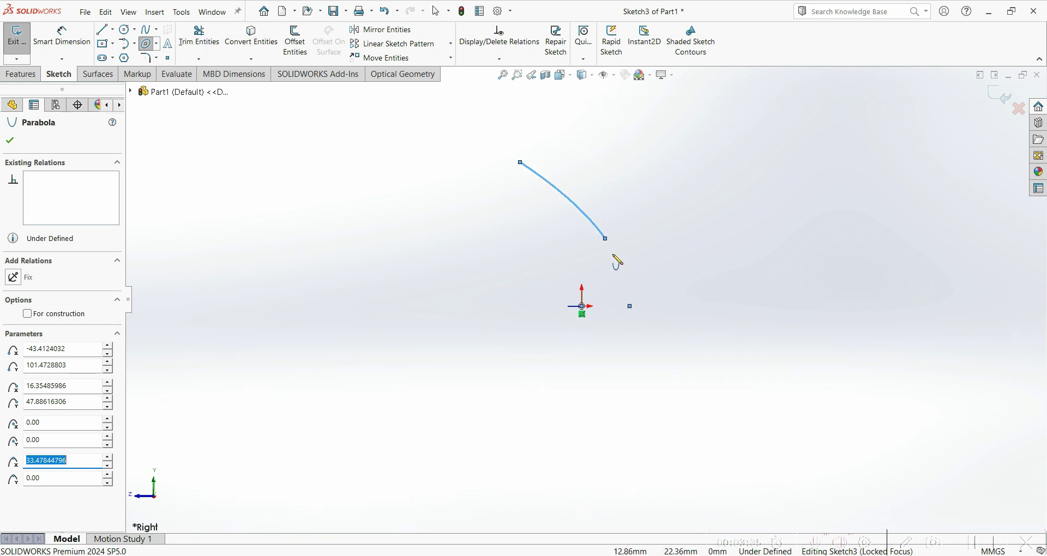
{"action": "left_click", "coordinate": [10, 141]}
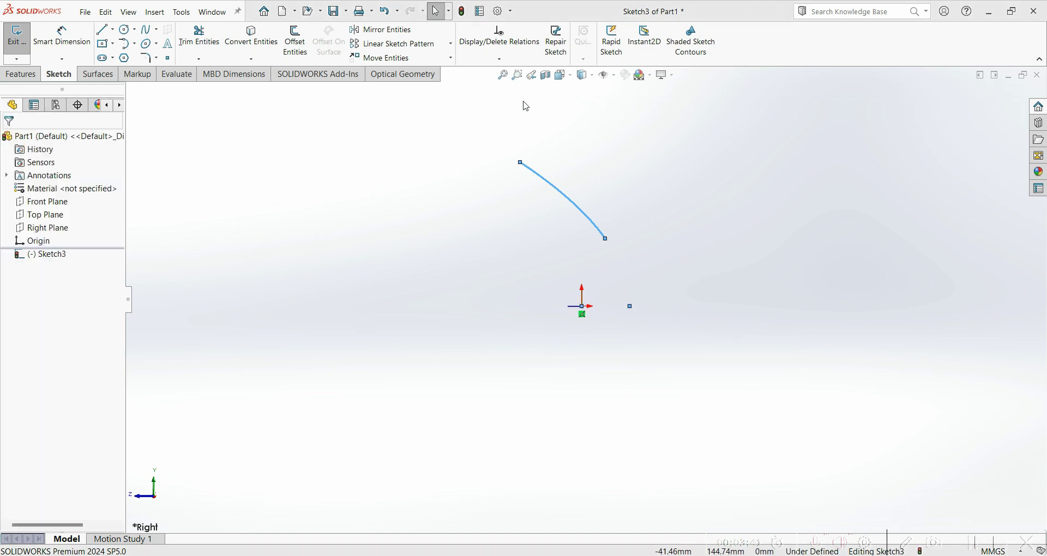
Add a Horizontal relation between the parabola's focus and its vertex point, with the curve itself removed from the selection.
{"action": "left_click", "coordinate": [501, 60]}
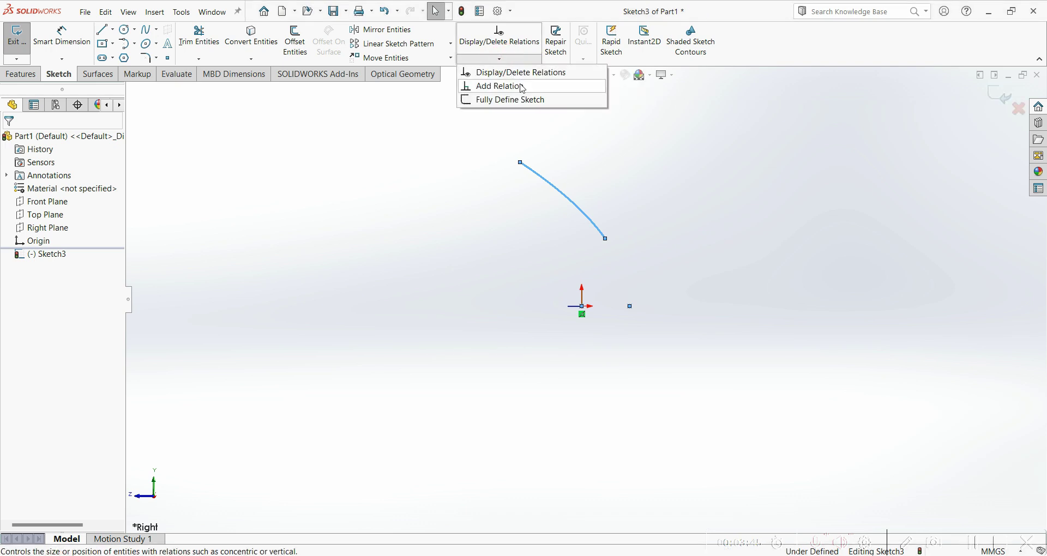
{"action": "left_click", "coordinate": [521, 87]}
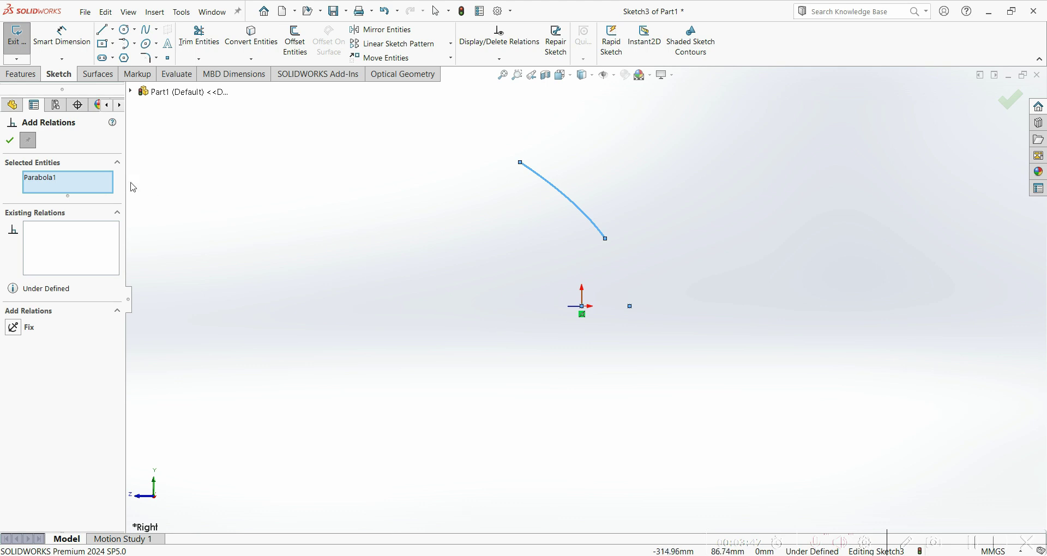
{"action": "right_click", "coordinate": [67, 183]}
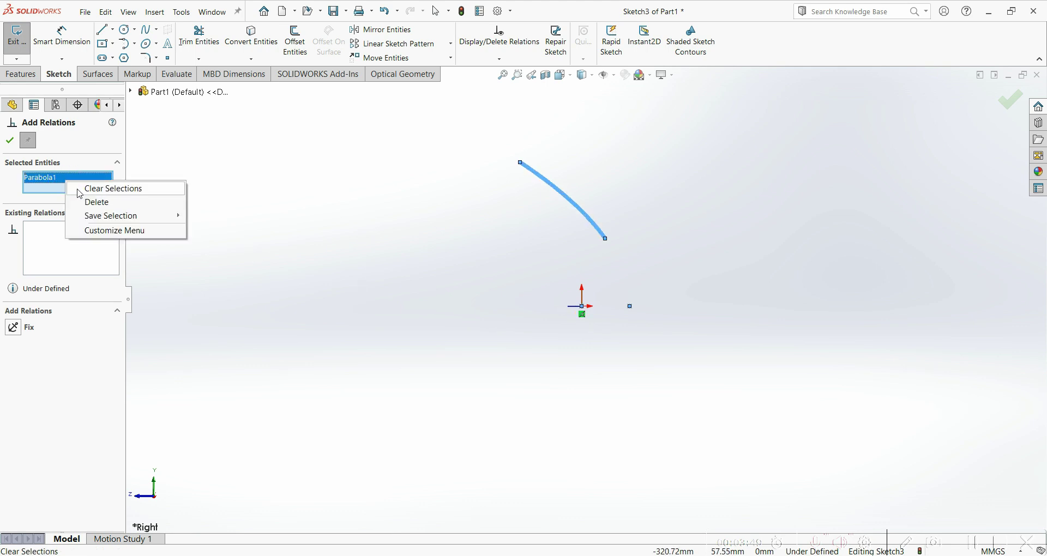
{"action": "left_click", "coordinate": [94, 203]}
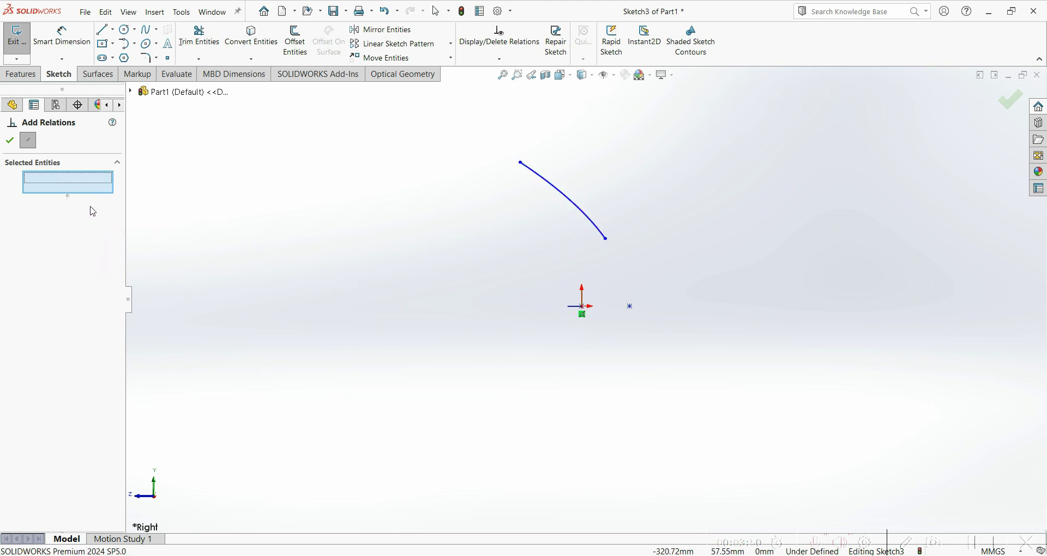
{"action": "left_click", "coordinate": [584, 314]}
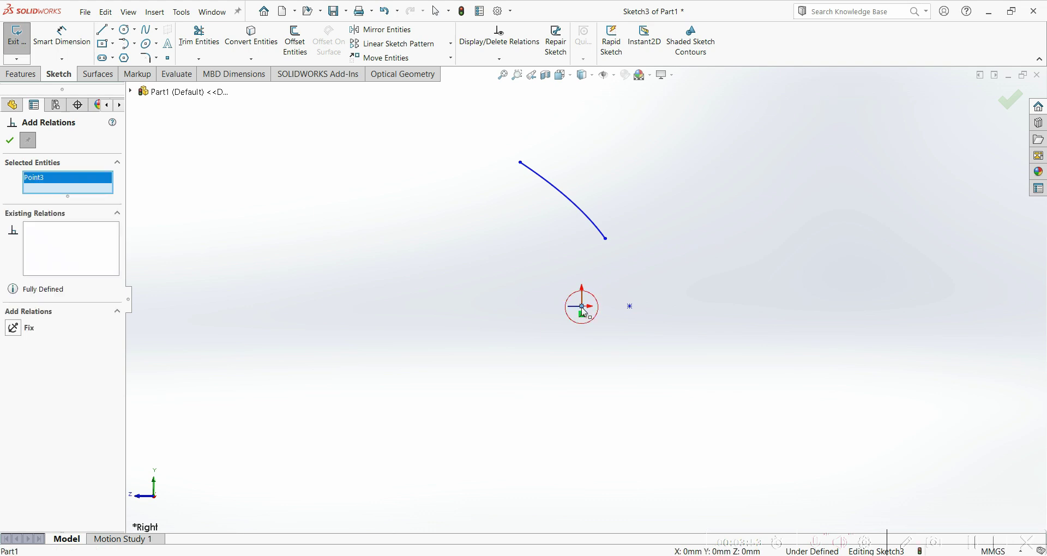
{"action": "left_click", "coordinate": [631, 308]}
{"action": "left_click", "coordinate": [48, 345]}
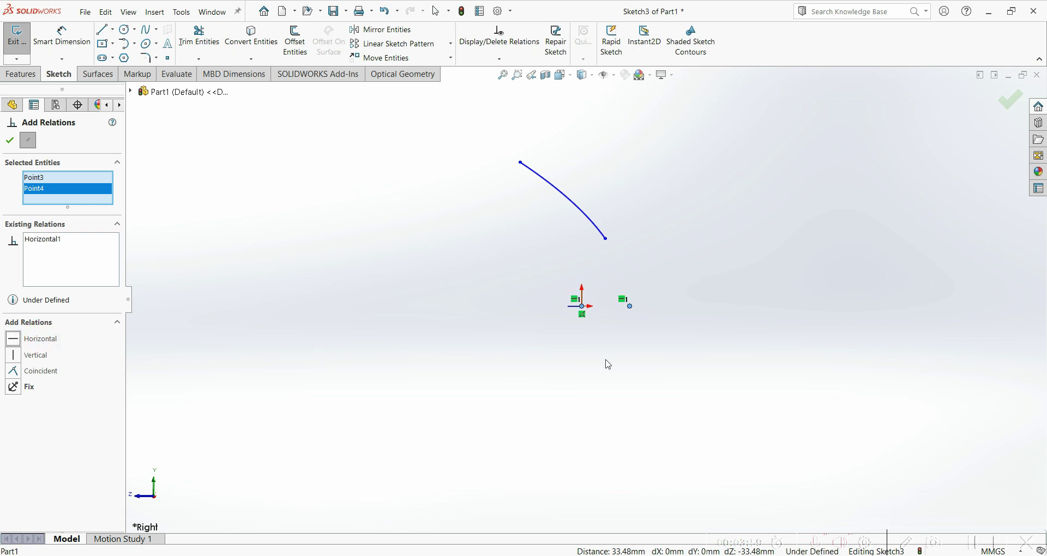
{"action": "left_click", "coordinate": [8, 143]}
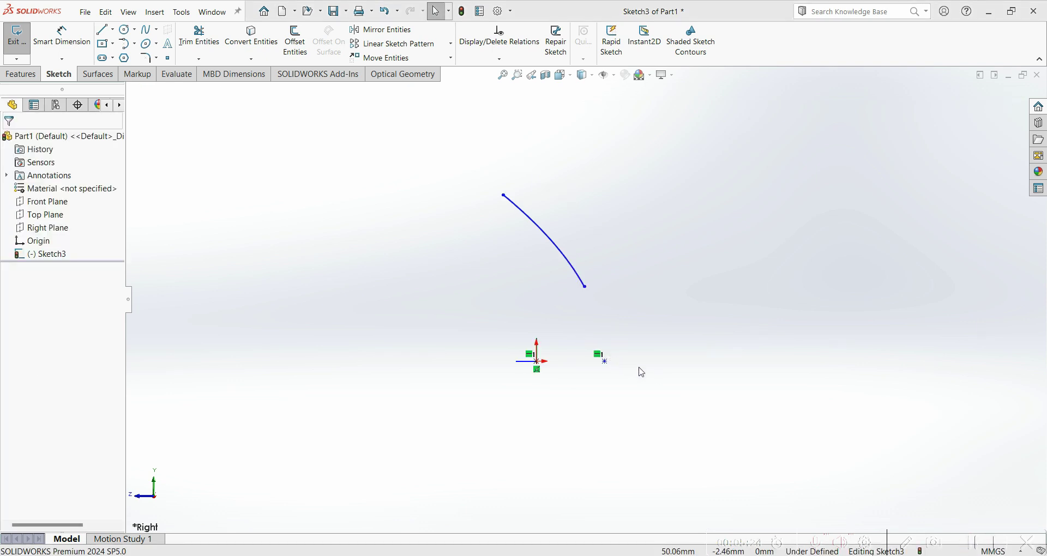
Dimension the distance between the parabola's focus and vertex as 2 mm.
{"action": "left_click", "coordinate": [79, 36]}
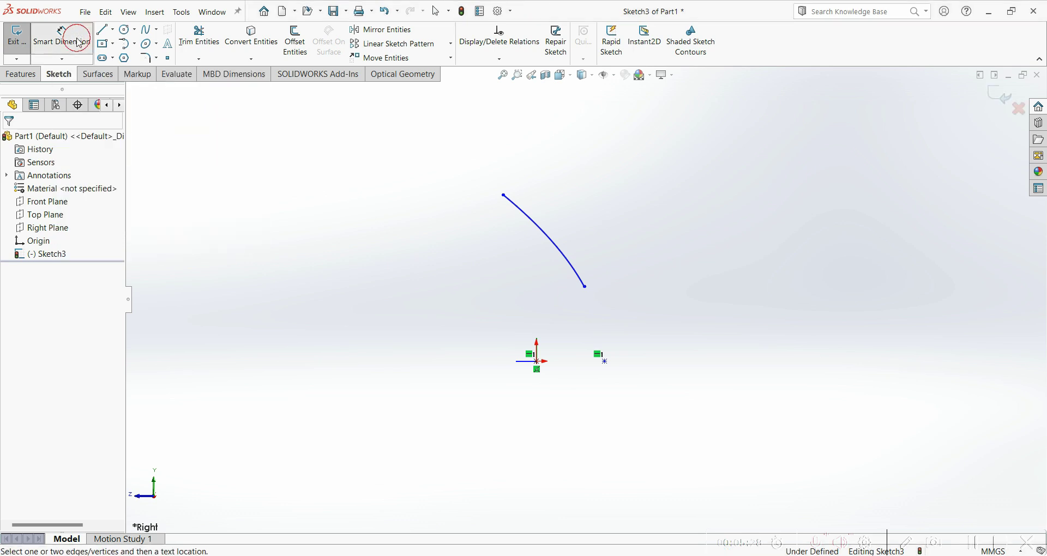
{"action": "left_click", "coordinate": [537, 362]}
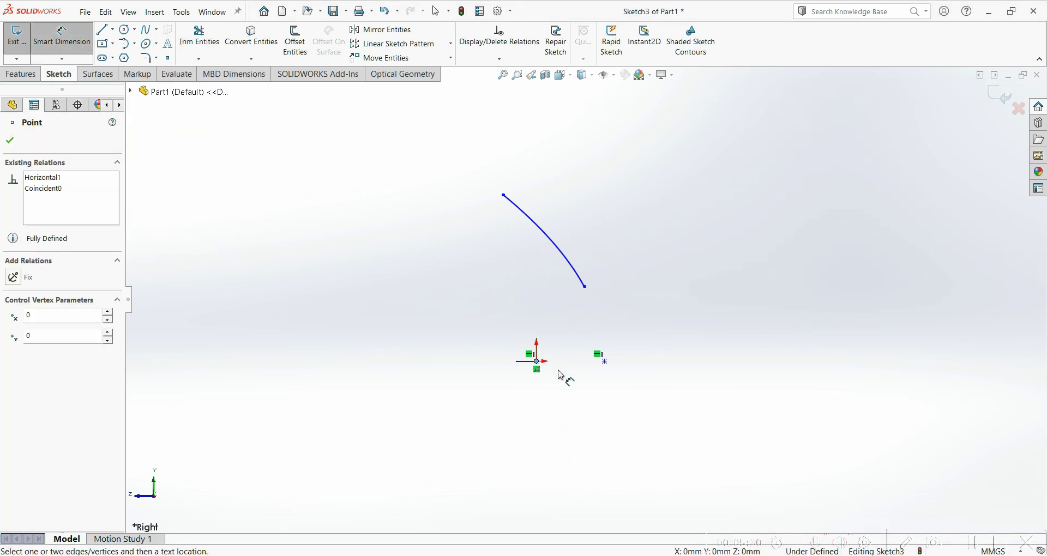
{"action": "left_click", "coordinate": [605, 361]}
{"action": "left_click", "coordinate": [577, 410]}
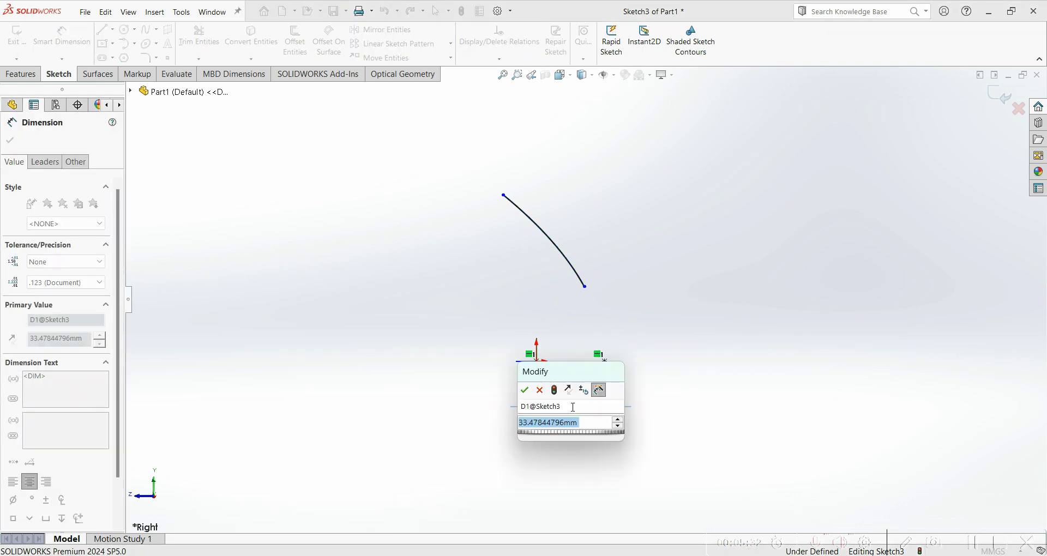
{"action": "type", "text": "2"}
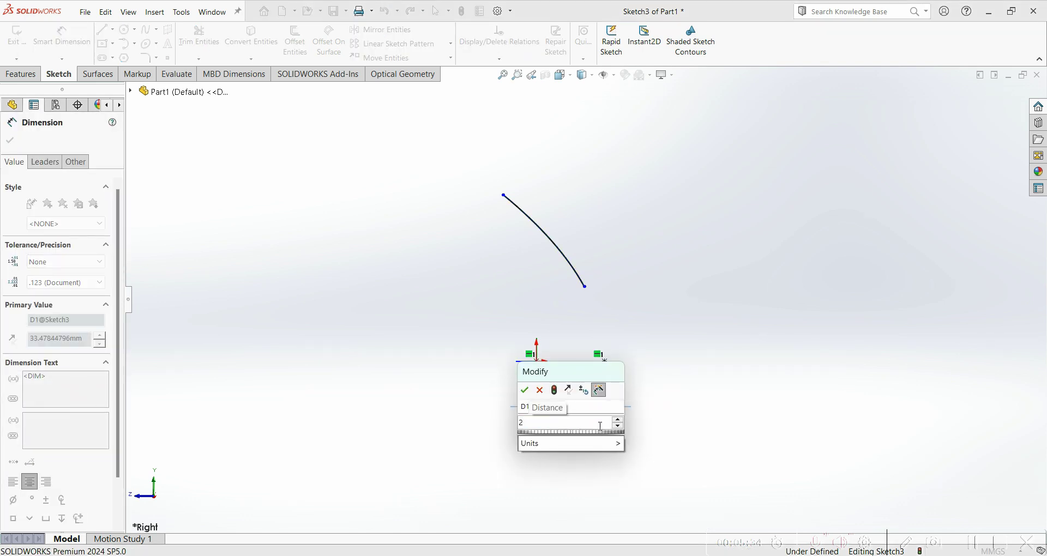
{"action": "left_click", "coordinate": [525, 391]}
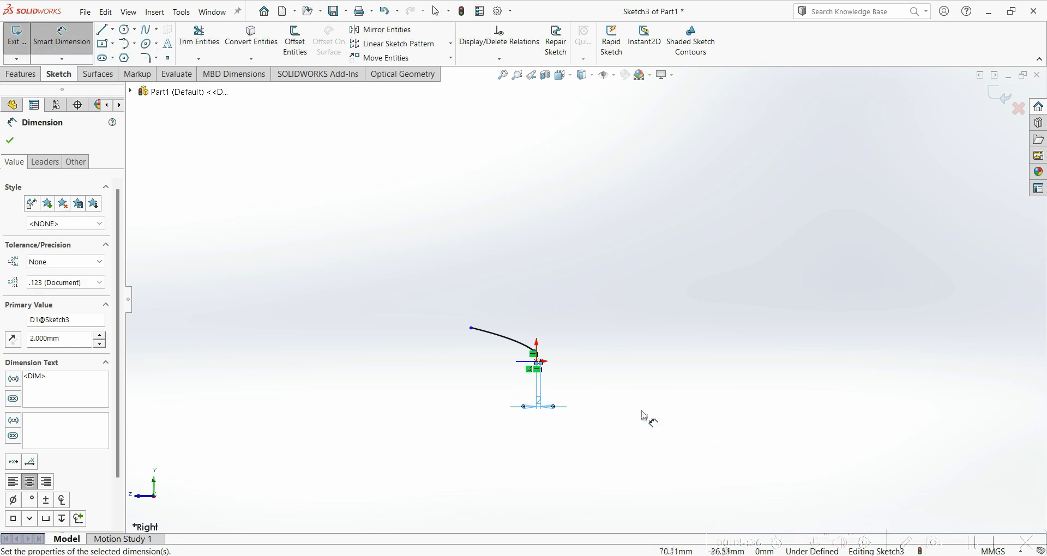
{"action": "scroll", "coordinate": [594, 342], "scroll_direction": "down", "scroll_amount": 5}
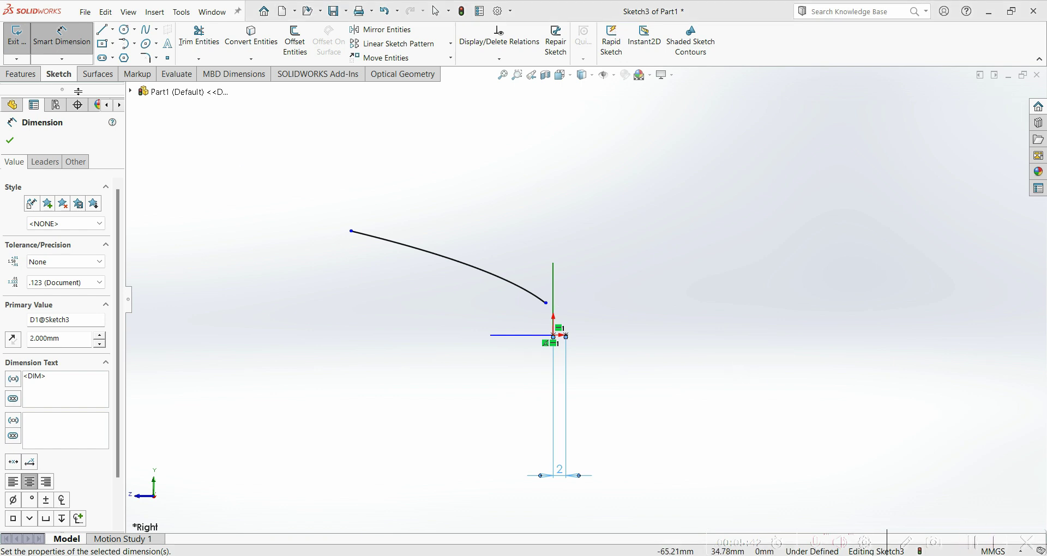
{"action": "left_click", "coordinate": [10, 141]}
Dimension the vertical distance between the origin and the parabola's lower endpoint as 4 mm.
{"action": "scroll", "coordinate": [546, 298], "scroll_direction": "up", "scroll_amount": 4}
{"action": "scroll", "coordinate": [545, 298], "scroll_direction": "down", "scroll_amount": 5}
{"action": "scroll", "coordinate": [729, 355], "scroll_direction": "down", "scroll_amount": 2}
{"action": "scroll", "coordinate": [572, 308], "scroll_direction": "up", "scroll_amount": 3}
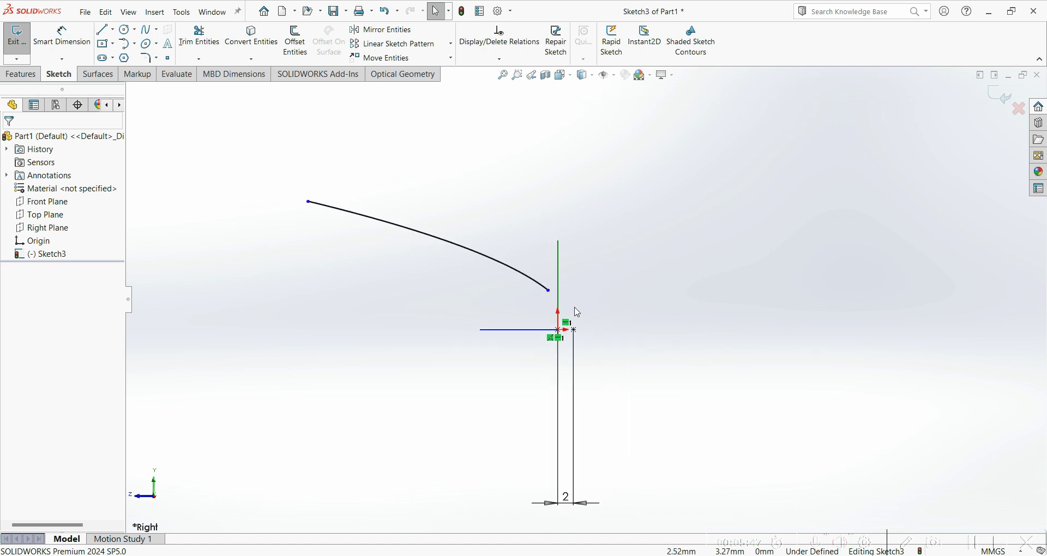
{"action": "left_click", "coordinate": [61, 35]}
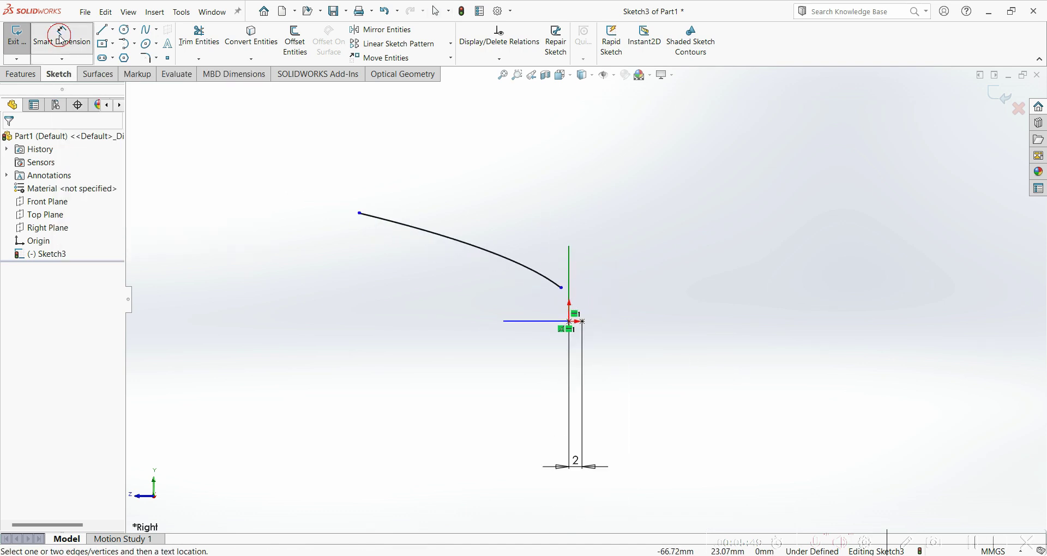
{"action": "left_click", "coordinate": [571, 323]}
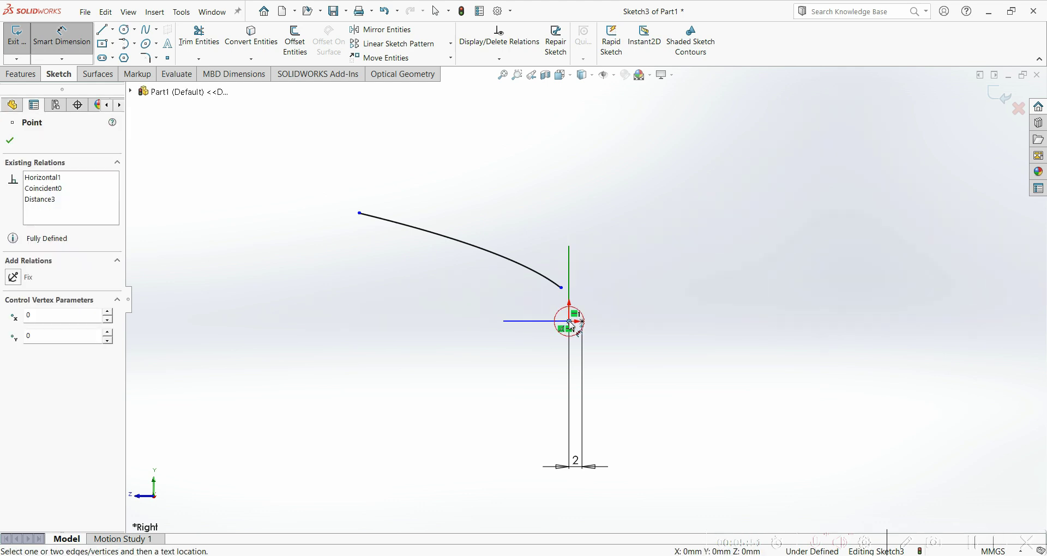
{"action": "left_click", "coordinate": [563, 289]}
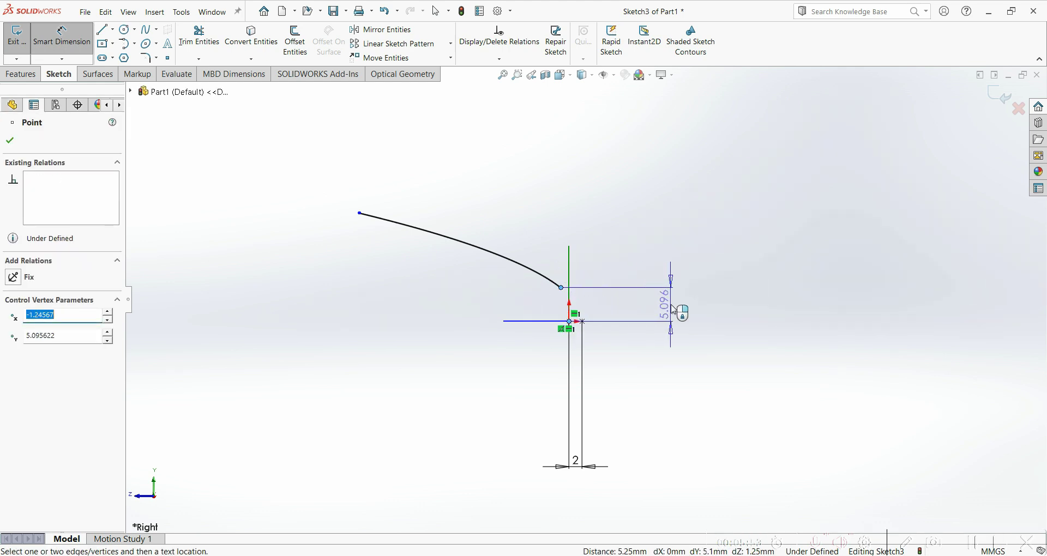
{"action": "left_click", "coordinate": [670, 309]}
{"action": "type", "text": "4"}
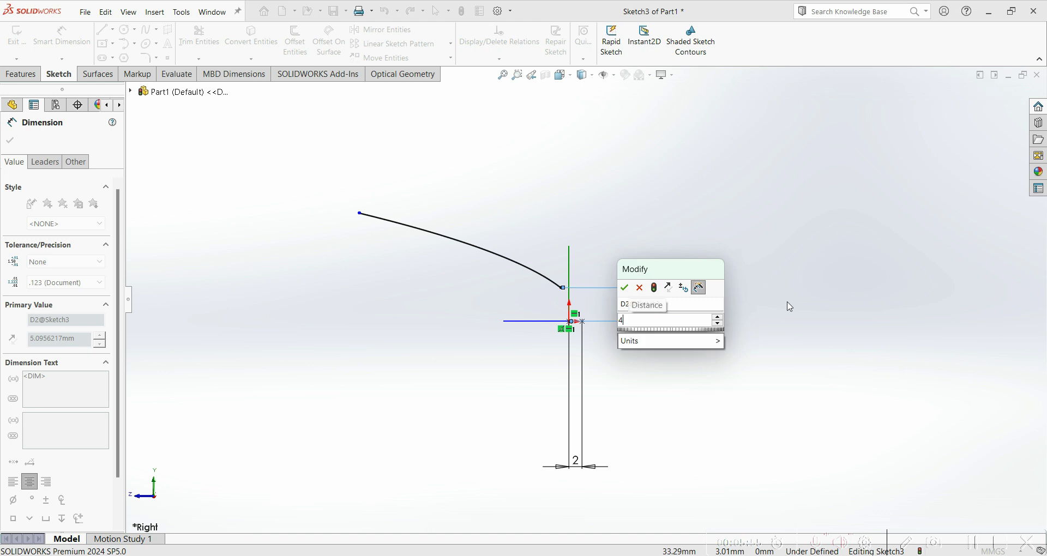
{"action": "left_click", "coordinate": [626, 289]}
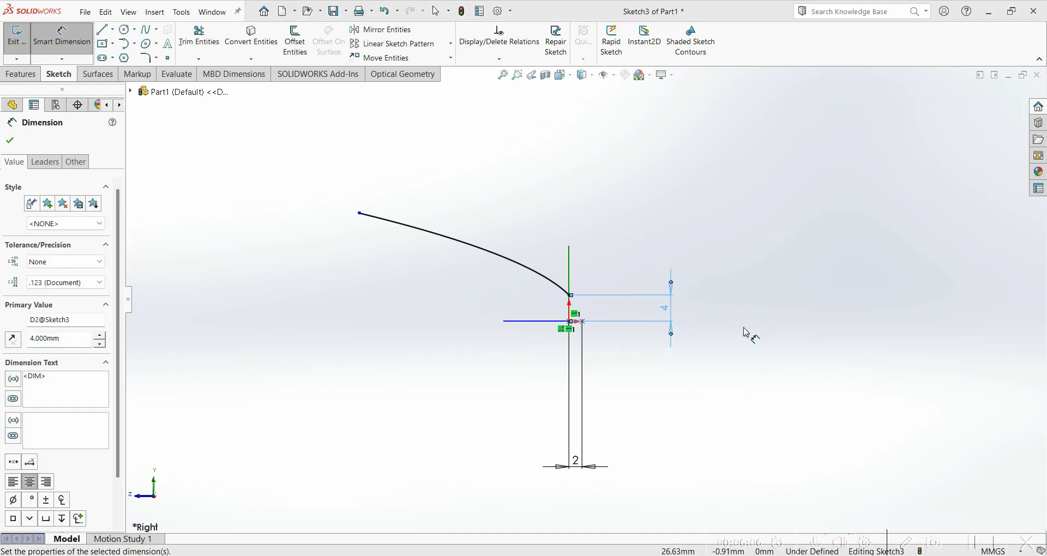
{"action": "left_click", "coordinate": [10, 140]}
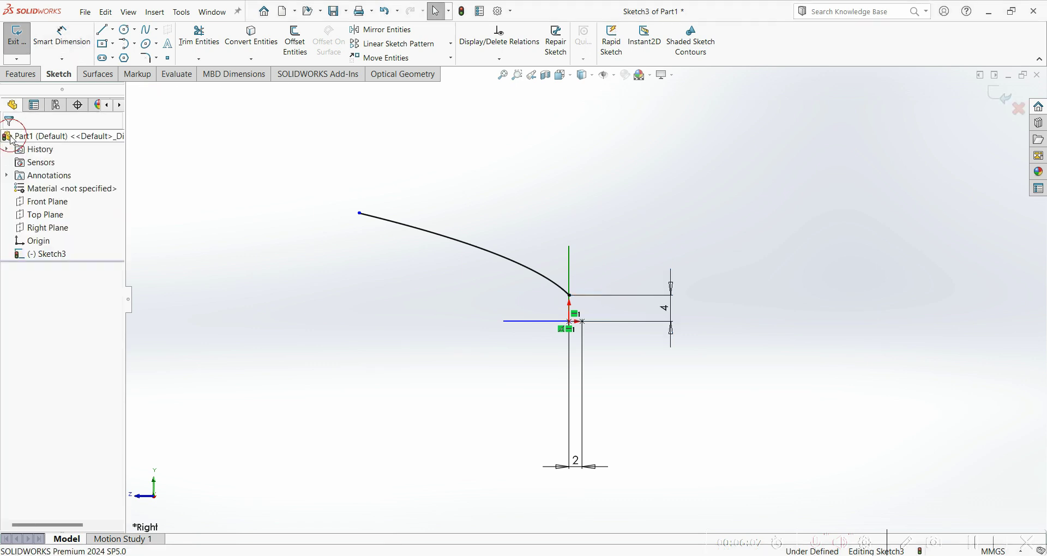
Dimension the horizontal distance between the parabola's two endpoints as 75 mm.
{"action": "left_click", "coordinate": [85, 52]}
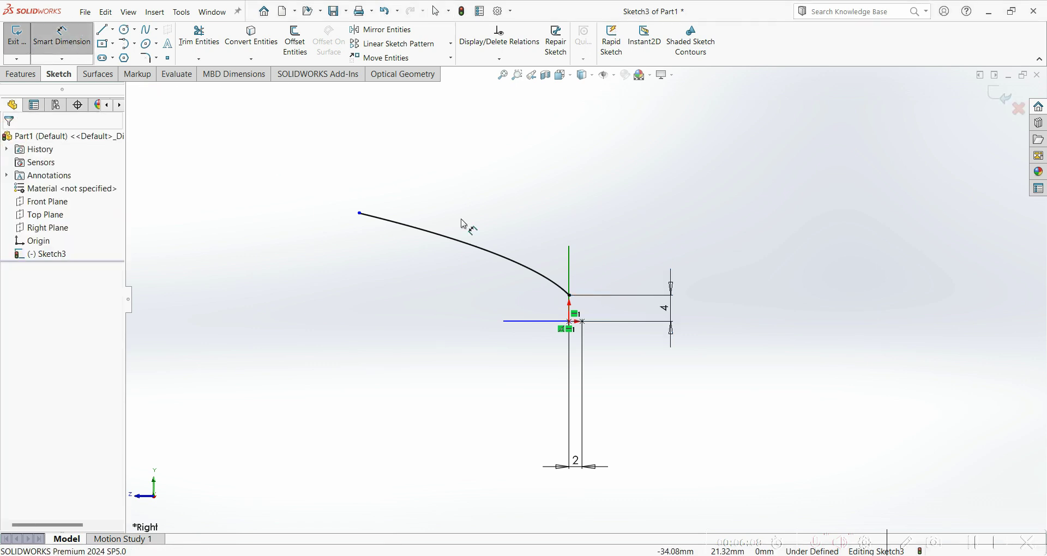
{"action": "left_click", "coordinate": [571, 297]}
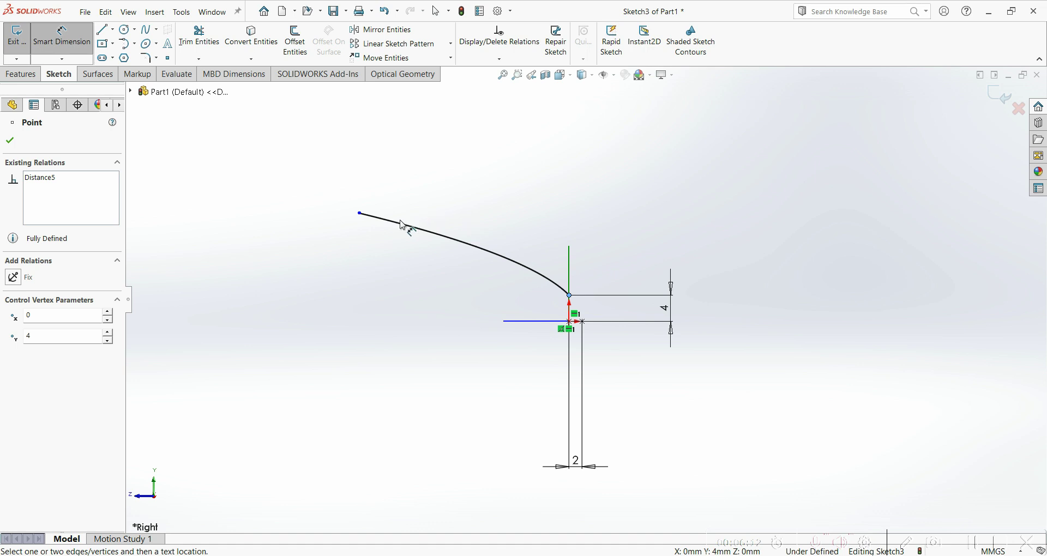
{"action": "left_click", "coordinate": [359, 214]}
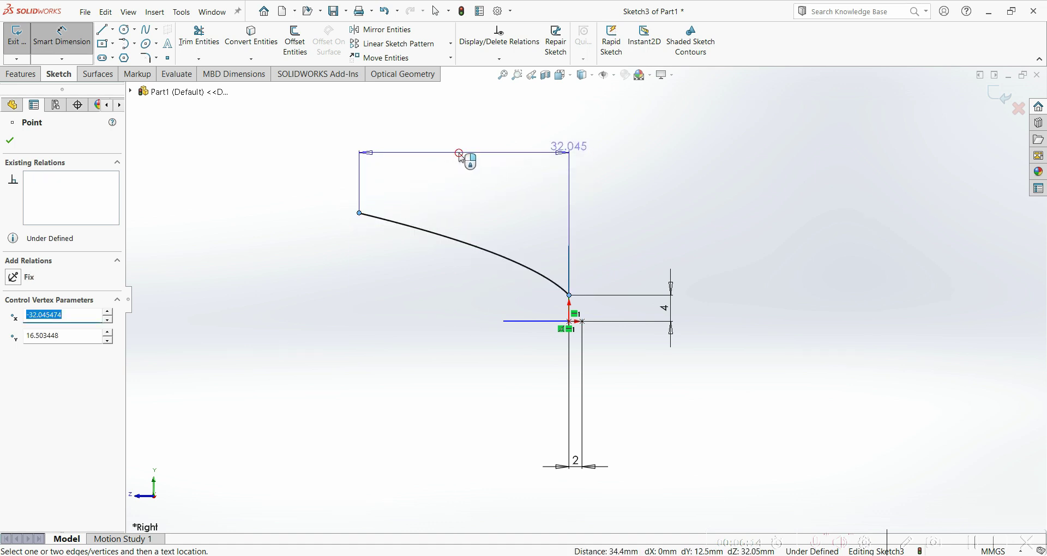
{"action": "left_click", "coordinate": [468, 155]}
{"action": "type", "text": "75"}
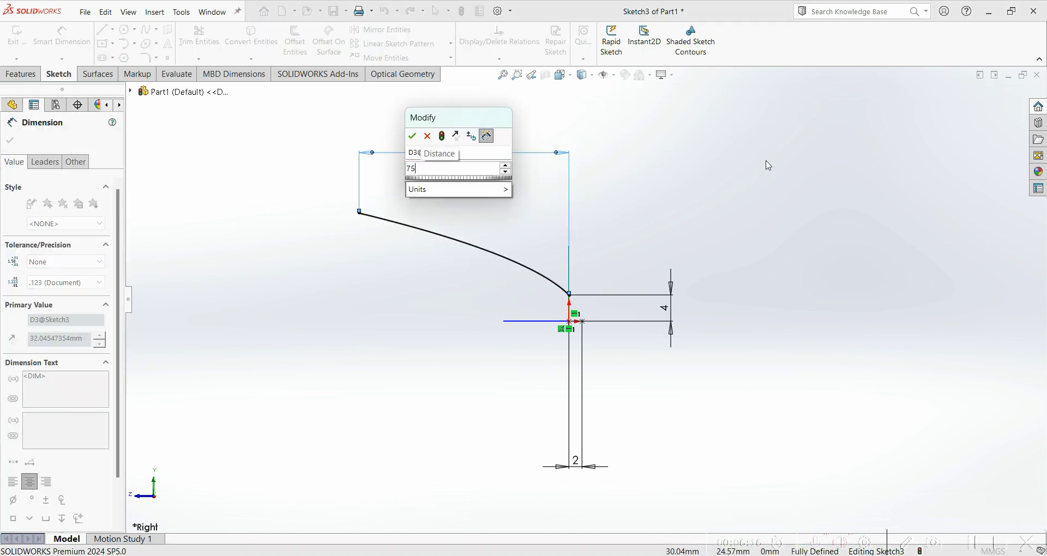
{"action": "key", "text": "Return"}
{"action": "scroll", "coordinate": [456, 321], "scroll_direction": "up", "scroll_amount": 3}
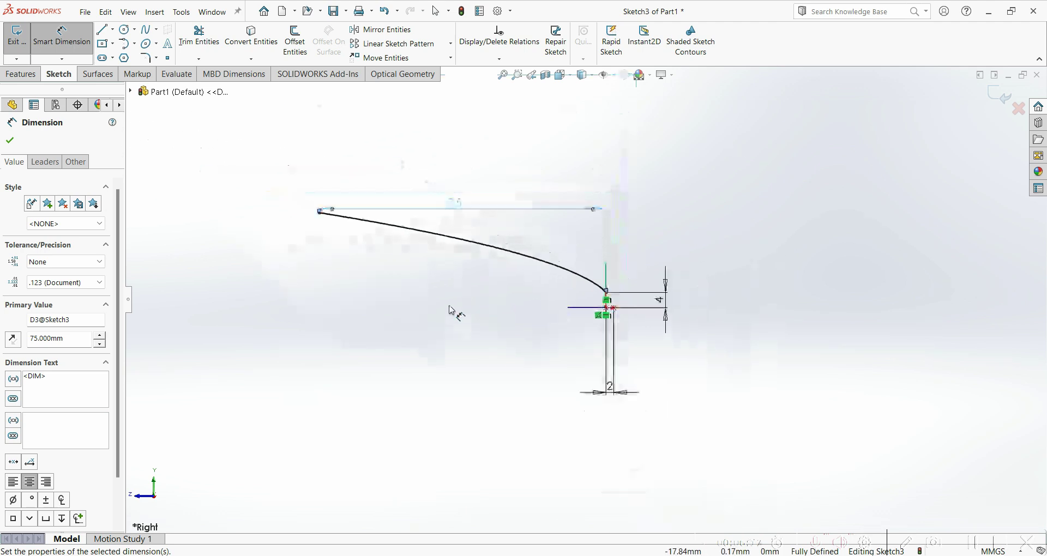
{"action": "left_click", "coordinate": [10, 140]}
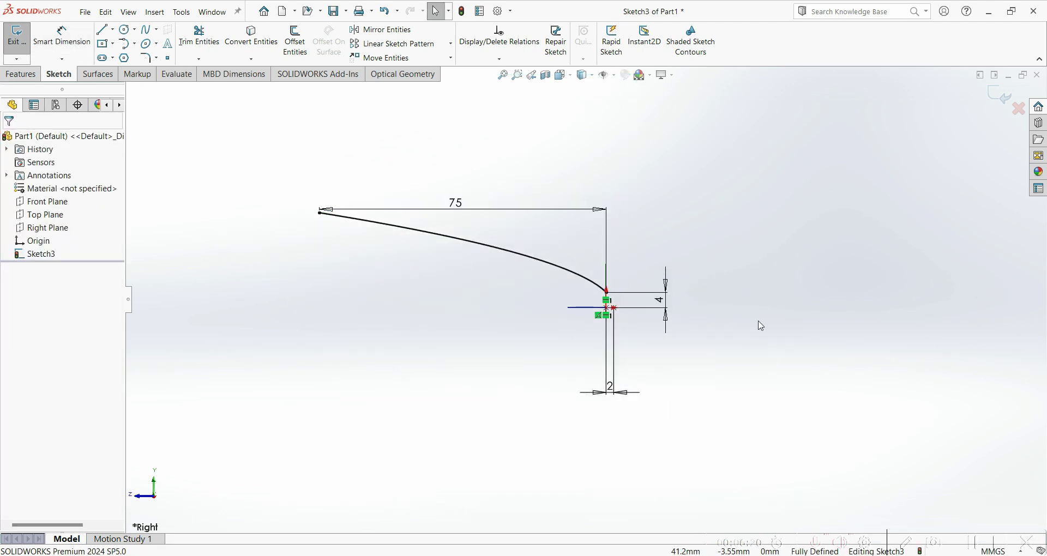
{"action": "scroll", "coordinate": [628, 283], "scroll_direction": "down", "scroll_amount": 2}
{"action": "scroll", "coordinate": [653, 318], "scroll_direction": "down", "scroll_amount": 1}
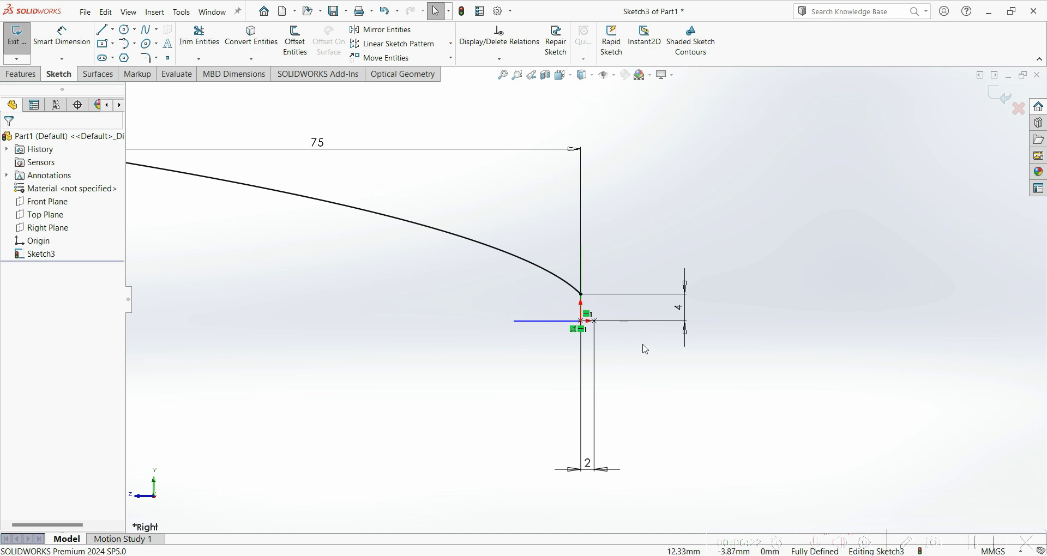
{"action": "scroll", "coordinate": [487, 299], "scroll_direction": "down", "scroll_amount": 1}
{"action": "scroll", "coordinate": [360, 267], "scroll_direction": "up", "scroll_amount": 2}
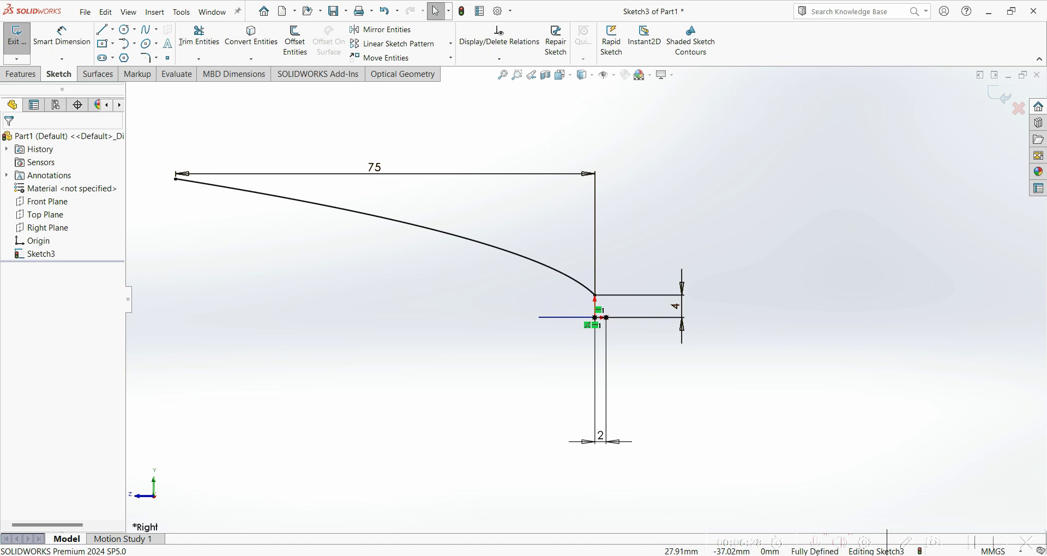
{"action": "left_click", "coordinate": [973, 544]}
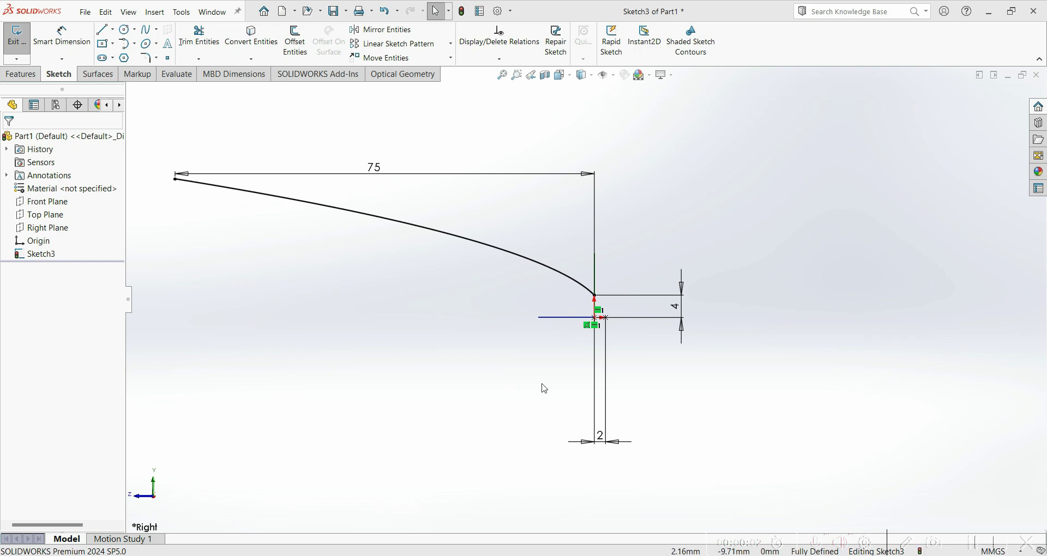
Draw a horizontal construction centerline of infinite length through the origin.
{"action": "scroll", "coordinate": [385, 387], "scroll_direction": "down", "scroll_amount": 2}
{"action": "scroll", "coordinate": [404, 371], "scroll_direction": "up", "scroll_amount": 3}
{"action": "right_click_drag", "start_coordinate": [536, 303], "coordinate": [541, 325]}
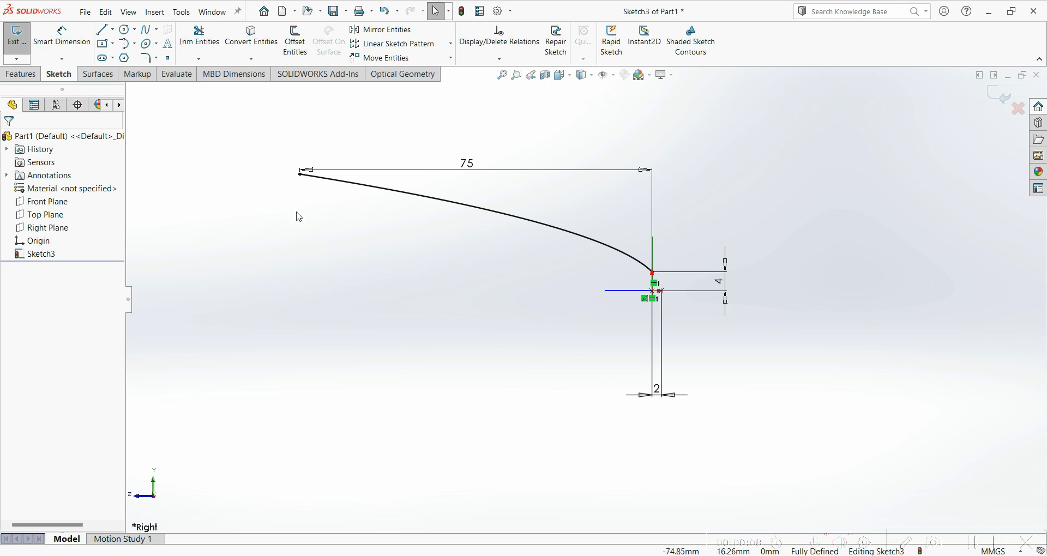
{"action": "left_click", "coordinate": [112, 30]}
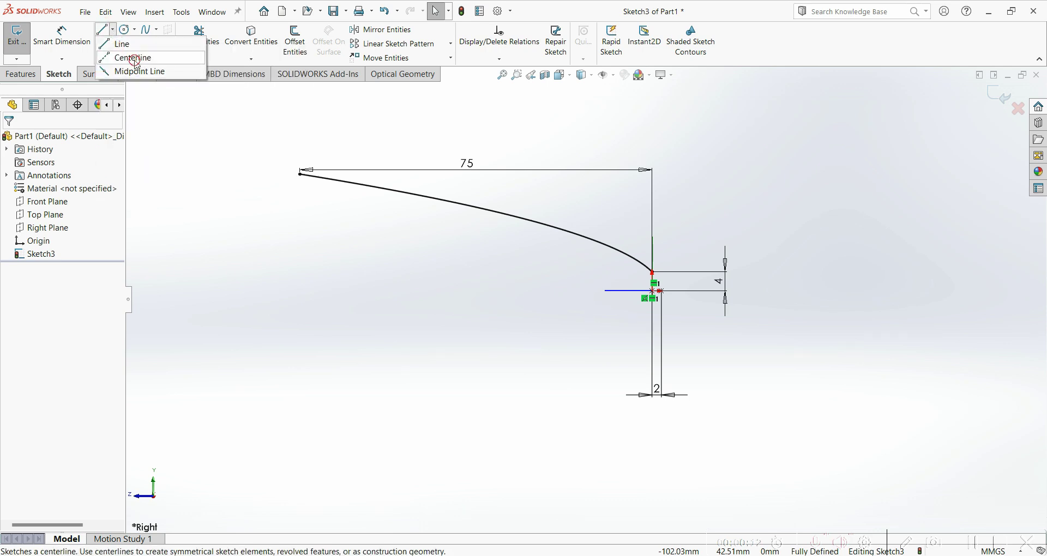
{"action": "left_click", "coordinate": [131, 58]}
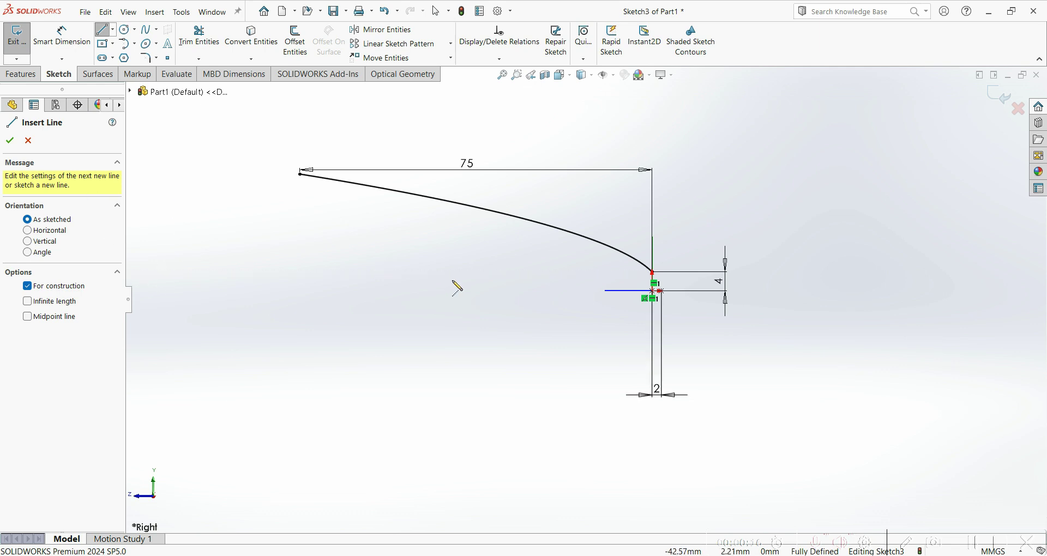
{"action": "left_click", "coordinate": [29, 232]}
{"action": "left_click", "coordinate": [27, 310]}
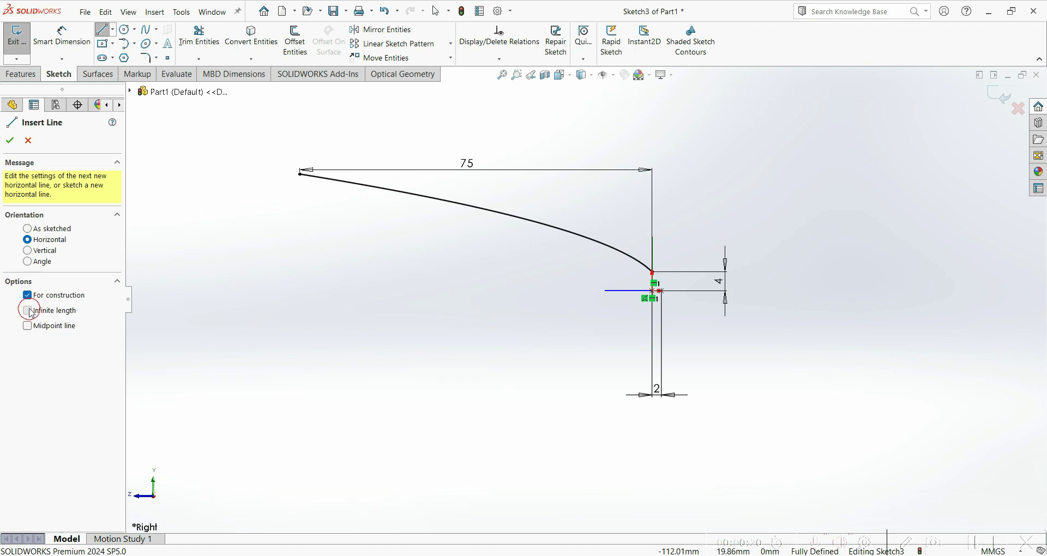
{"action": "left_click", "coordinate": [653, 291]}
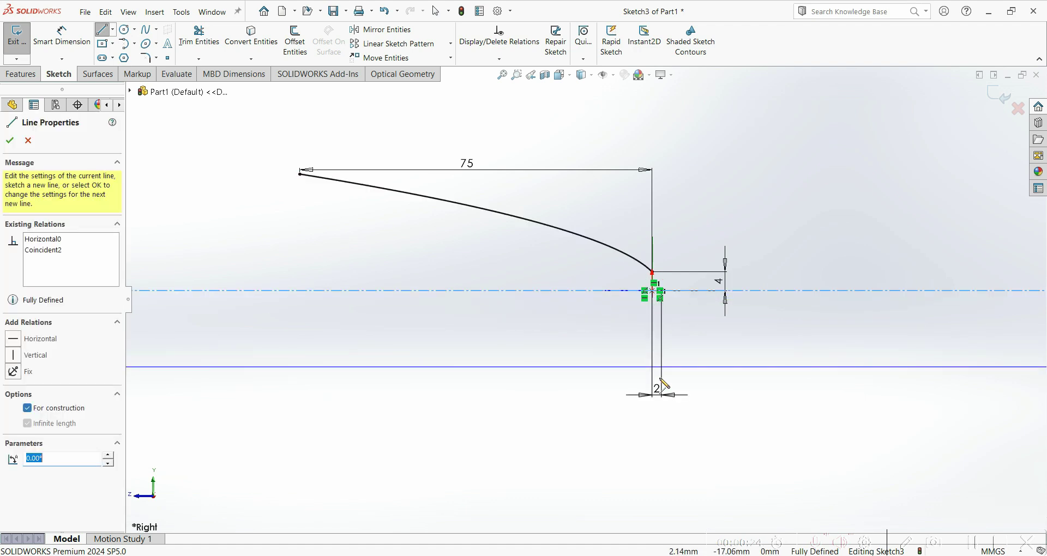
{"action": "left_click", "coordinate": [12, 141]}
{"action": "left_click", "coordinate": [11, 141]}
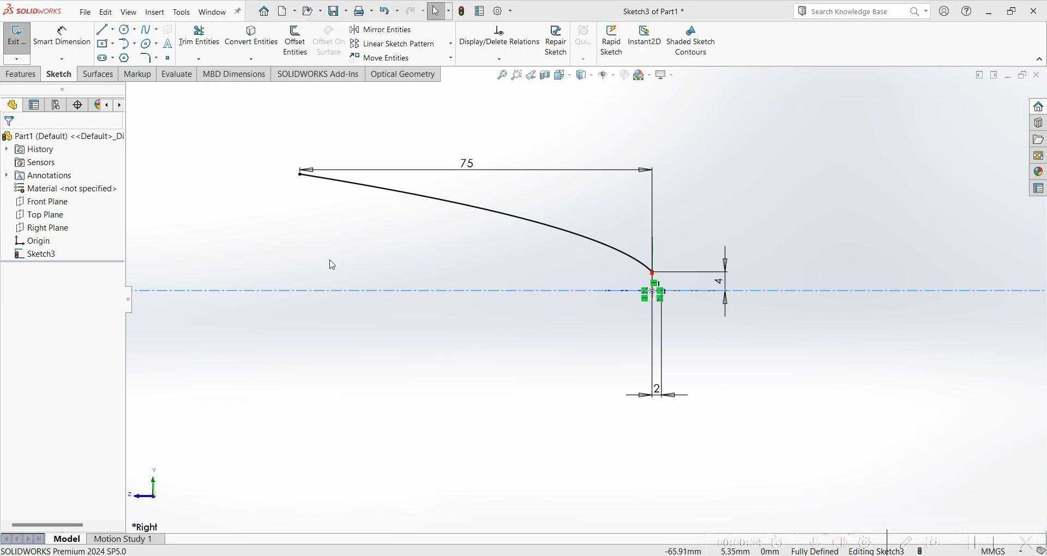
Save the part as Base_Parabola in the APEX_Intro folder on the Desktop.
{"action": "left_click", "coordinate": [337, 11]}
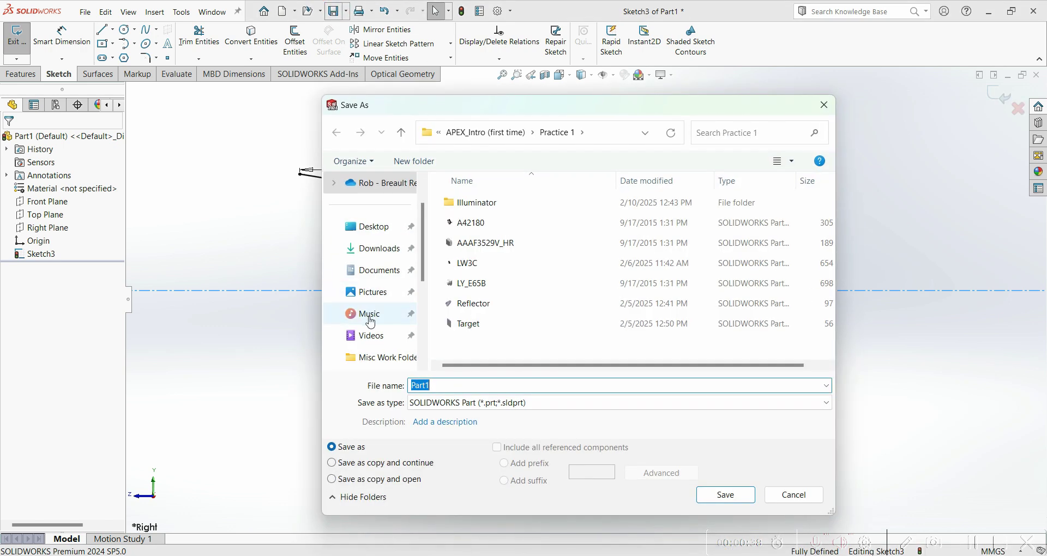
{"action": "left_click", "coordinate": [381, 234]}
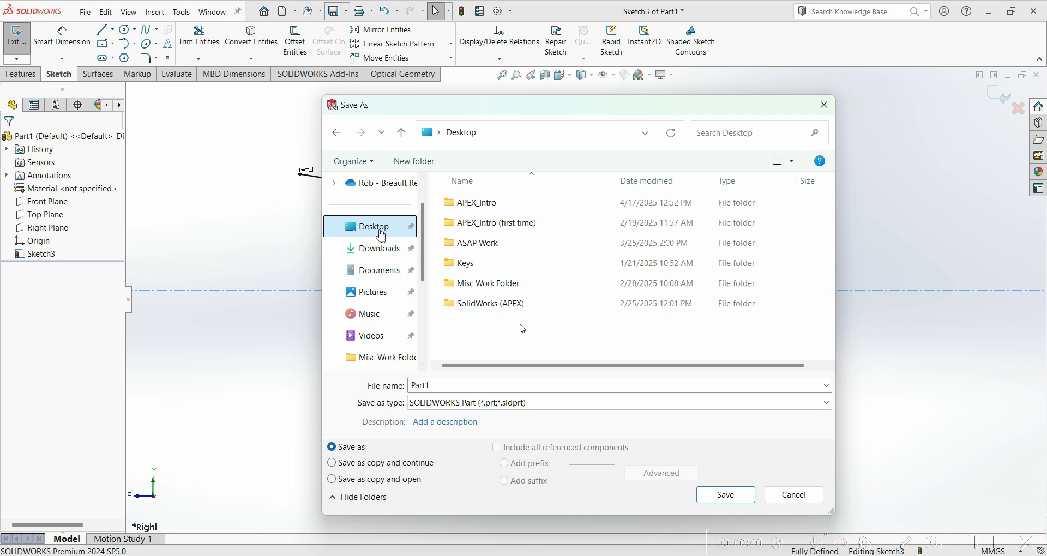
{"action": "double_click", "coordinate": [510, 207]}
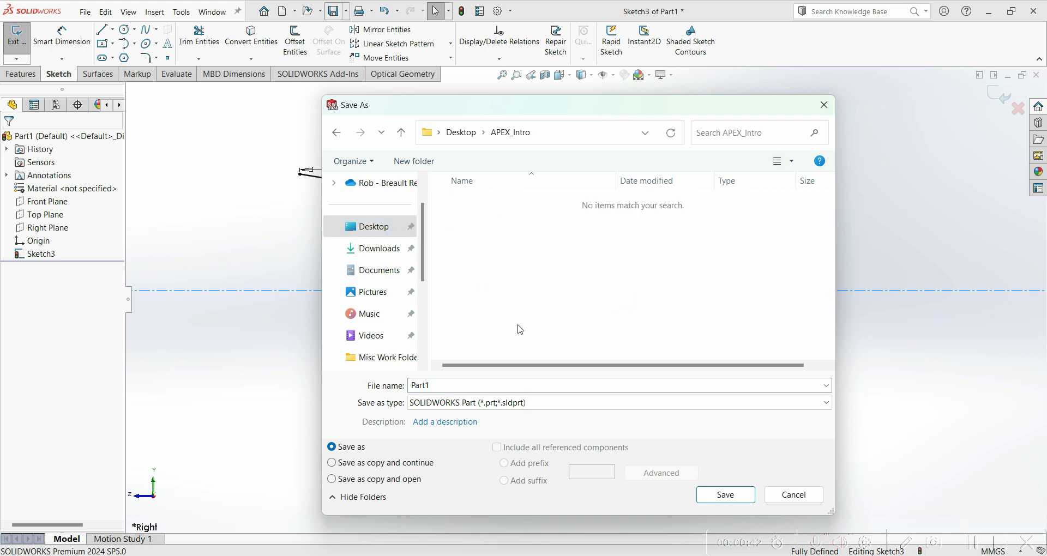
{"action": "double_click", "coordinate": [483, 384]}
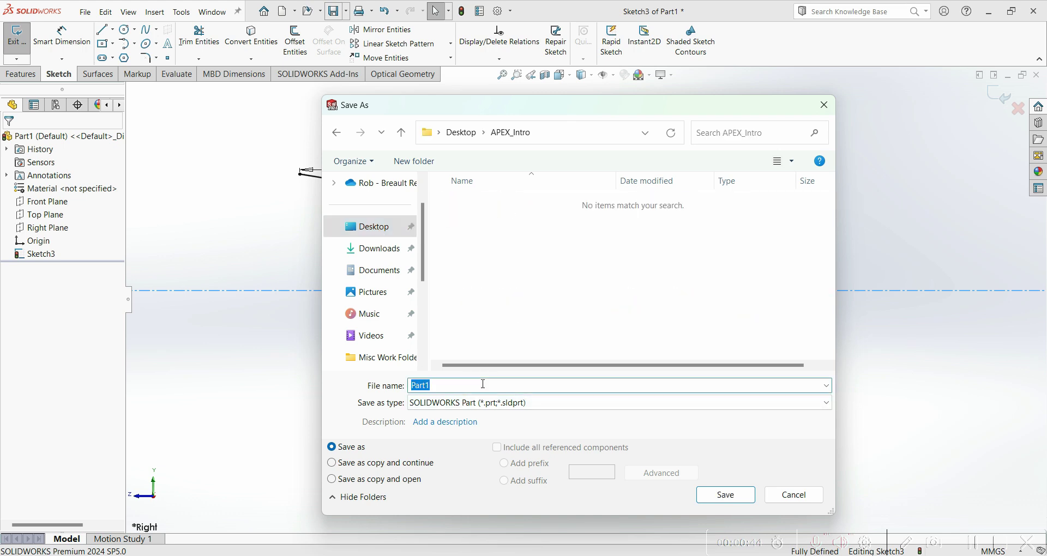
{"action": "type", "text": "Base_Parabola"}
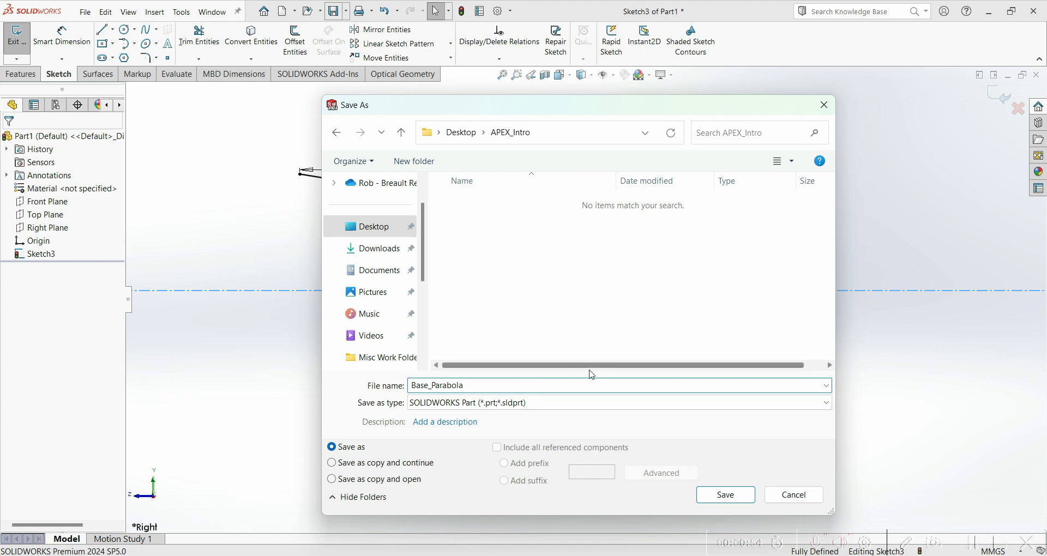
{"action": "left_click", "coordinate": [726, 496]}
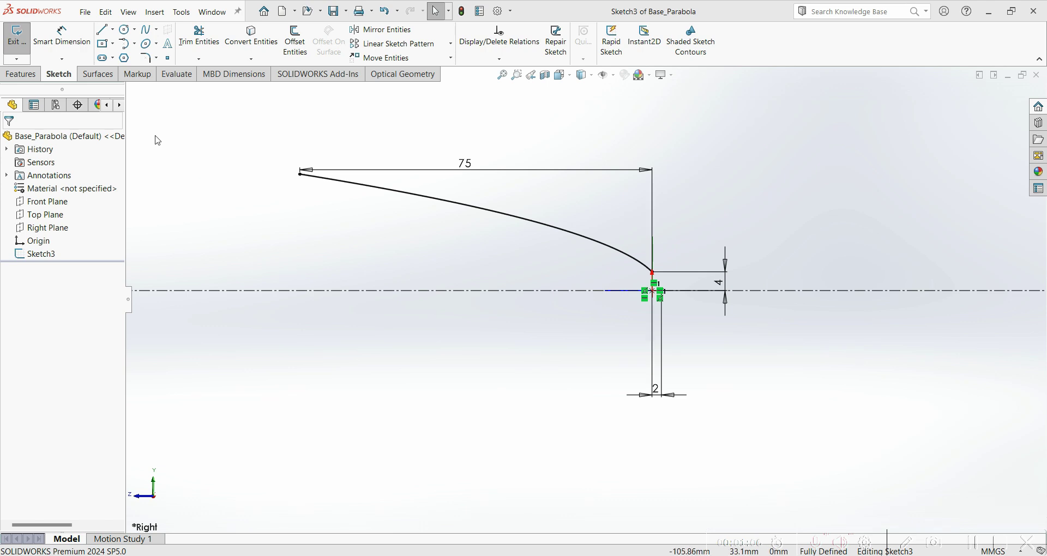
Create a revolved surface from the parabola sketch, turning it a blind 360° about the infinite centerline.
{"action": "left_click", "coordinate": [97, 75]}
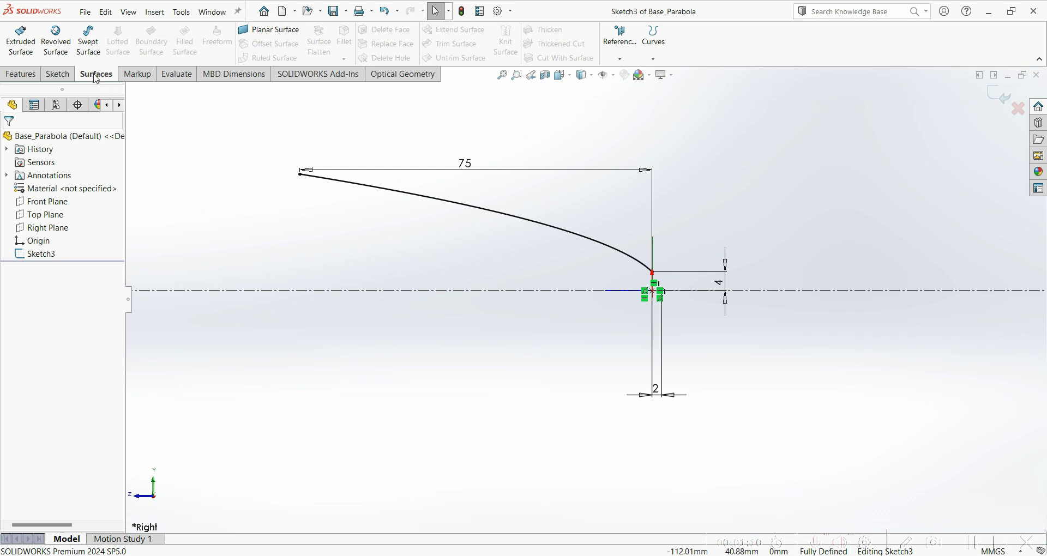
{"action": "right_click", "coordinate": [58, 78]}
{"action": "mouse_move", "coordinate": [167, 112]}
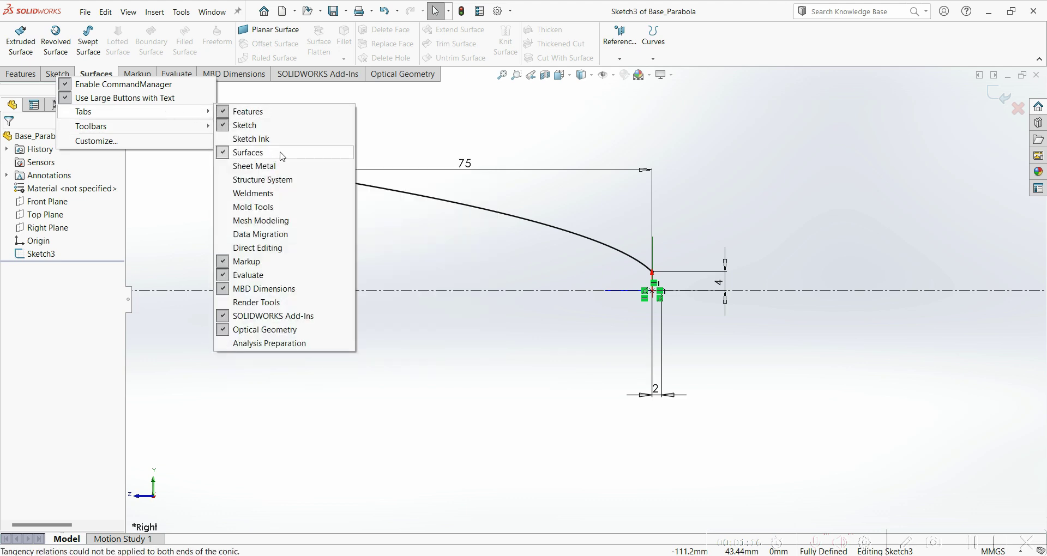
{"action": "left_click", "coordinate": [112, 73]}
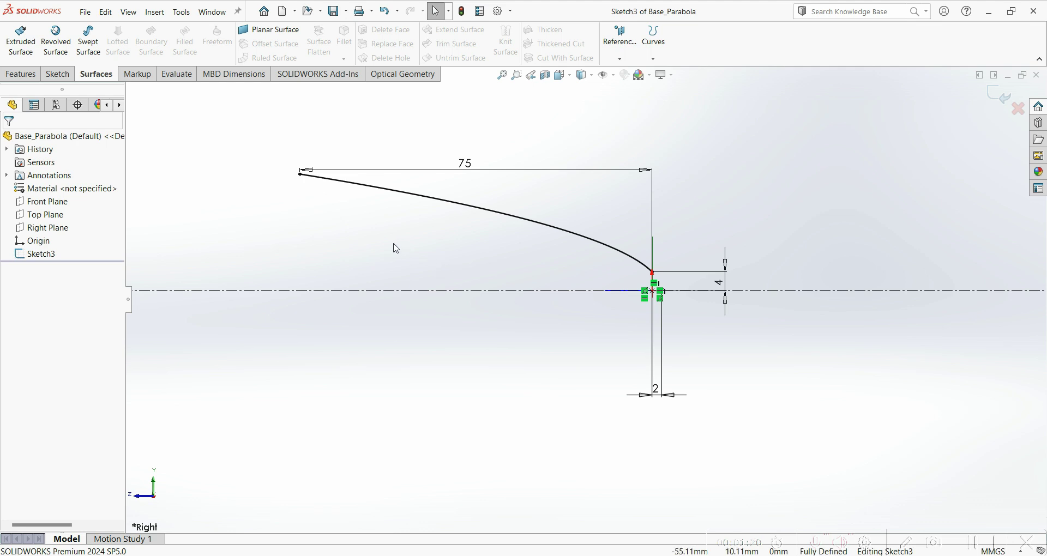
{"action": "left_click", "coordinate": [60, 50]}
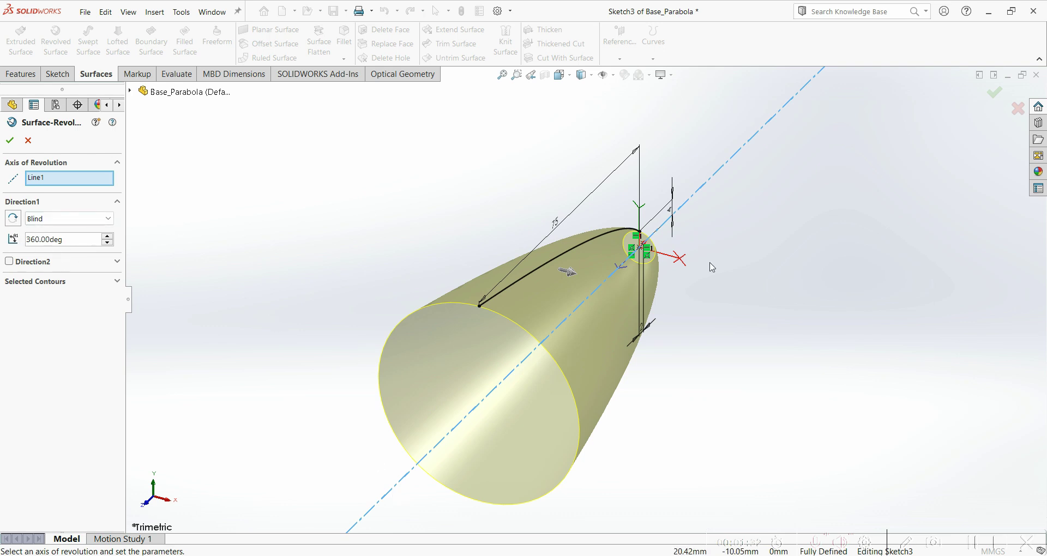
{"action": "left_click", "coordinate": [10, 142]}
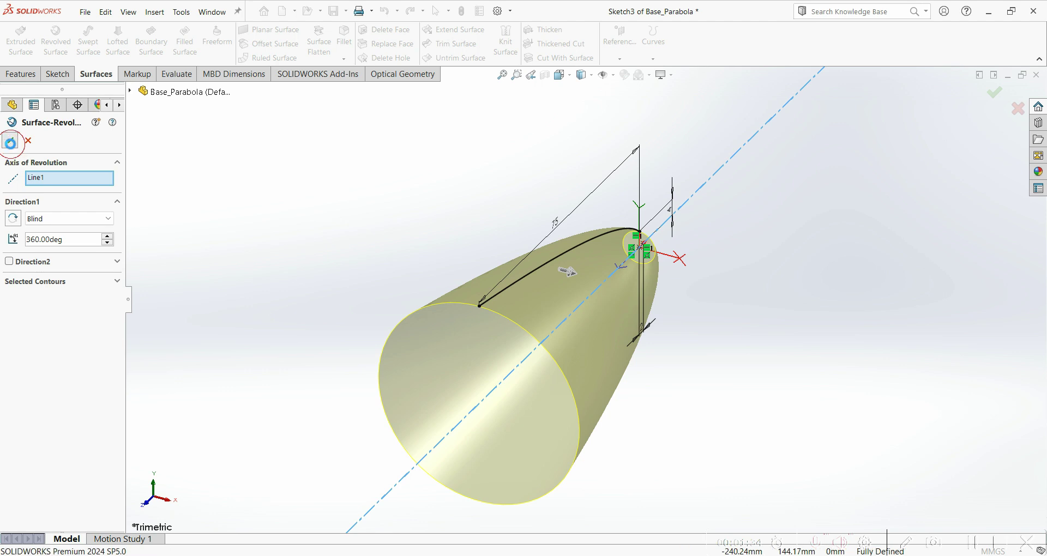
{"action": "middle_click_drag", "start_coordinate": [747, 370], "coordinate": [725, 334]}
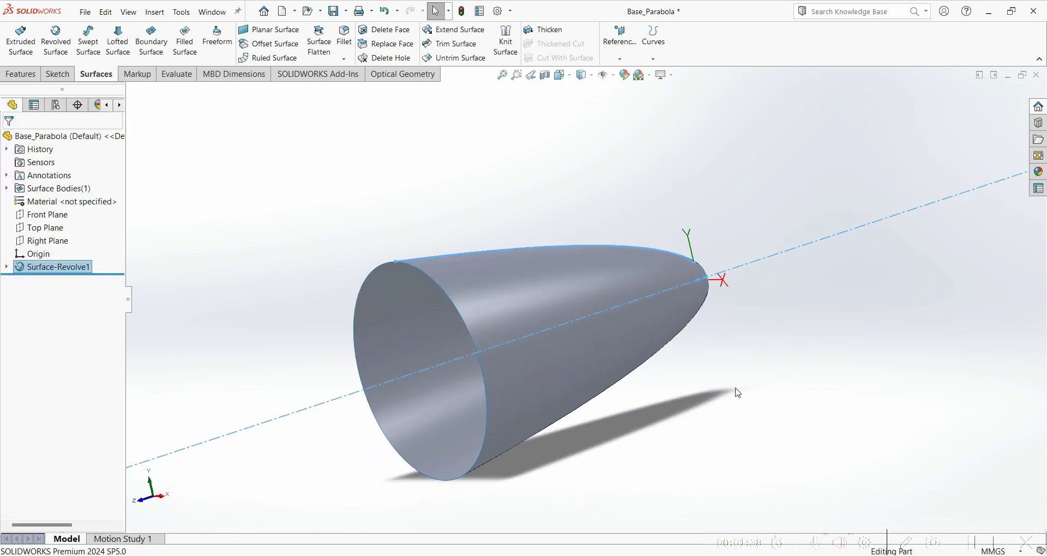
{"action": "key", "text": "Escape"}
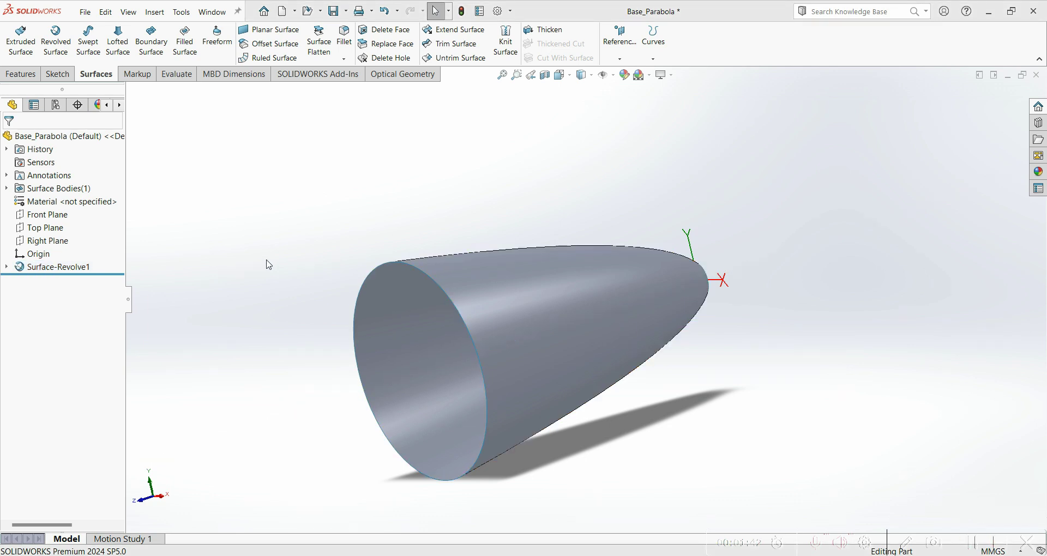
Rename the revolved surface feature as Reflector and set its description to Parabolic Reflector.
{"action": "right_click", "coordinate": [55, 269]}
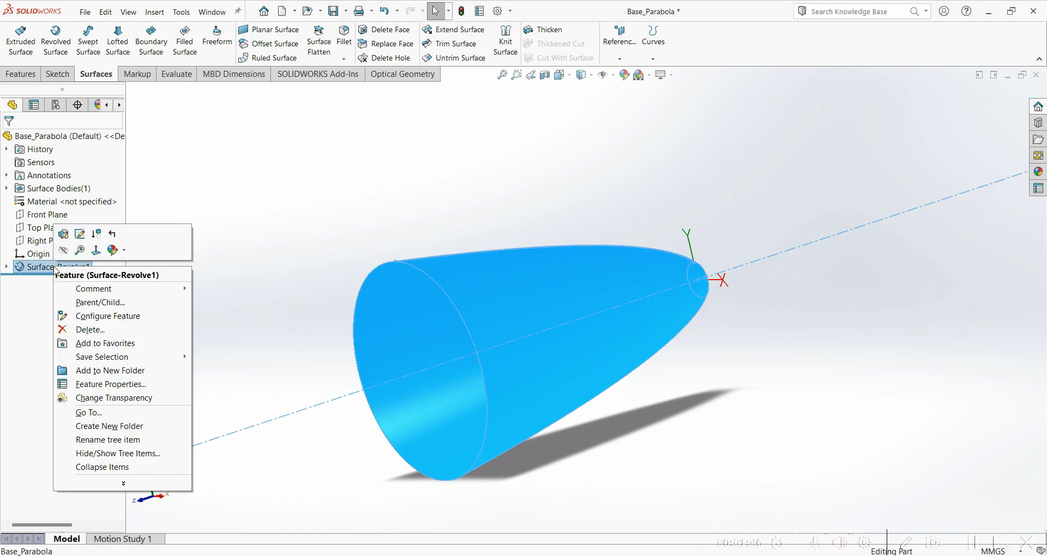
{"action": "left_click", "coordinate": [135, 386]}
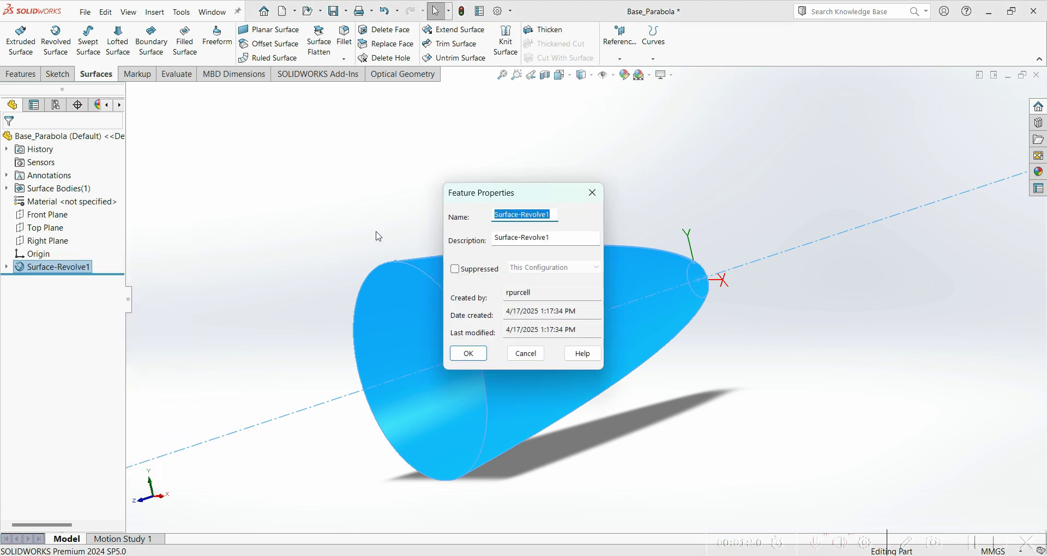
{"action": "type", "text": "Reflector"}
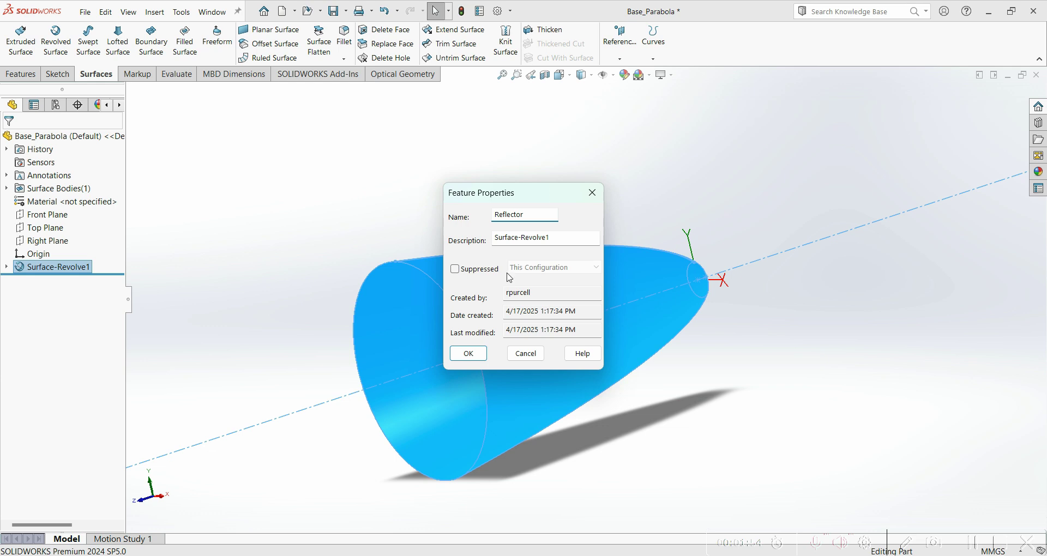
{"action": "left_click_drag", "start_coordinate": [560, 237], "coordinate": [479, 233]}
{"action": "type", "text": "Parabolic Reflector"}
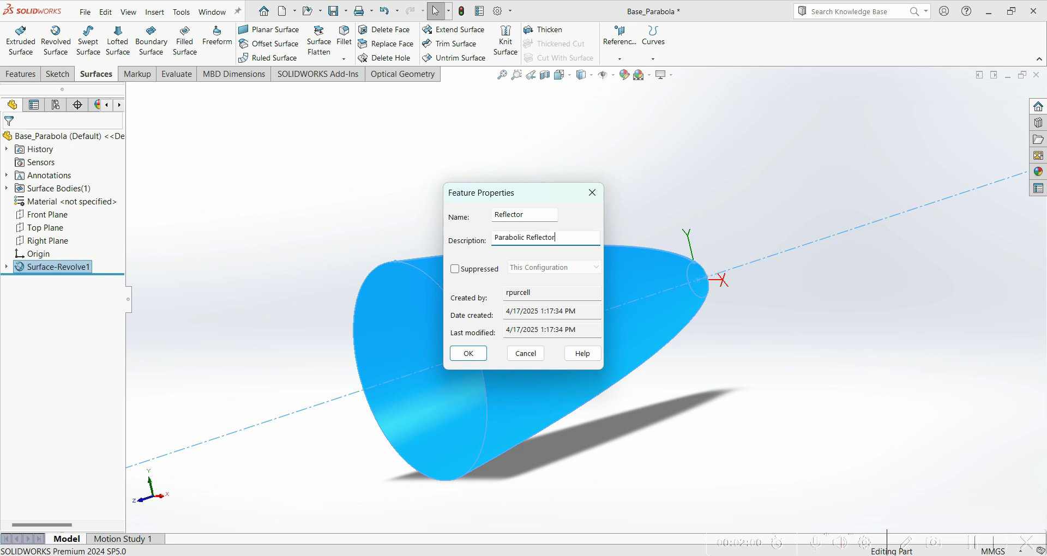
{"action": "left_click", "coordinate": [470, 353]}
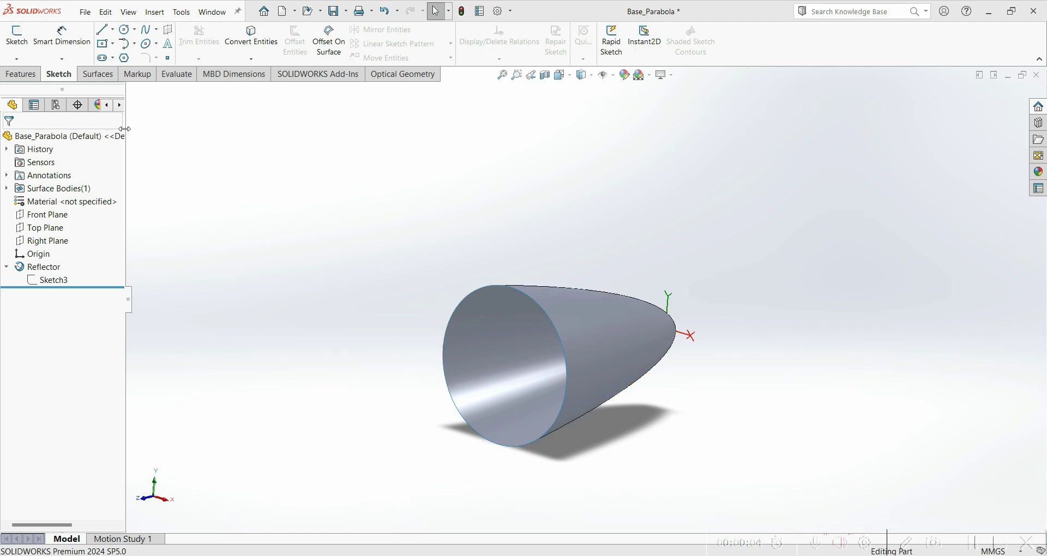
Assign the ideal reflecting coating Perfectly Reflecting to the whole Base_Parabola part in its optical properties.
{"action": "left_click_drag", "start_coordinate": [129, 134], "coordinate": [161, 134]}
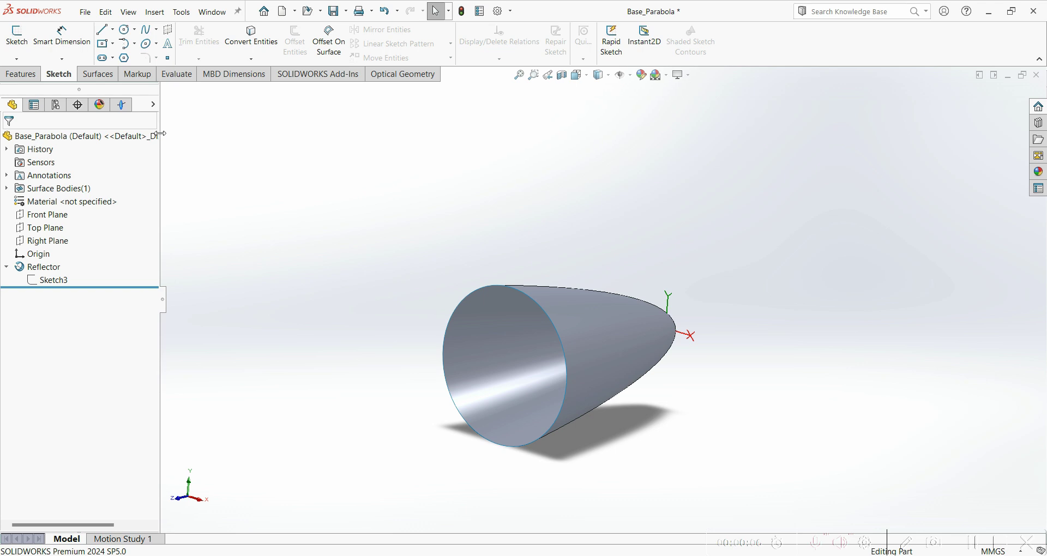
{"action": "left_click", "coordinate": [122, 106]}
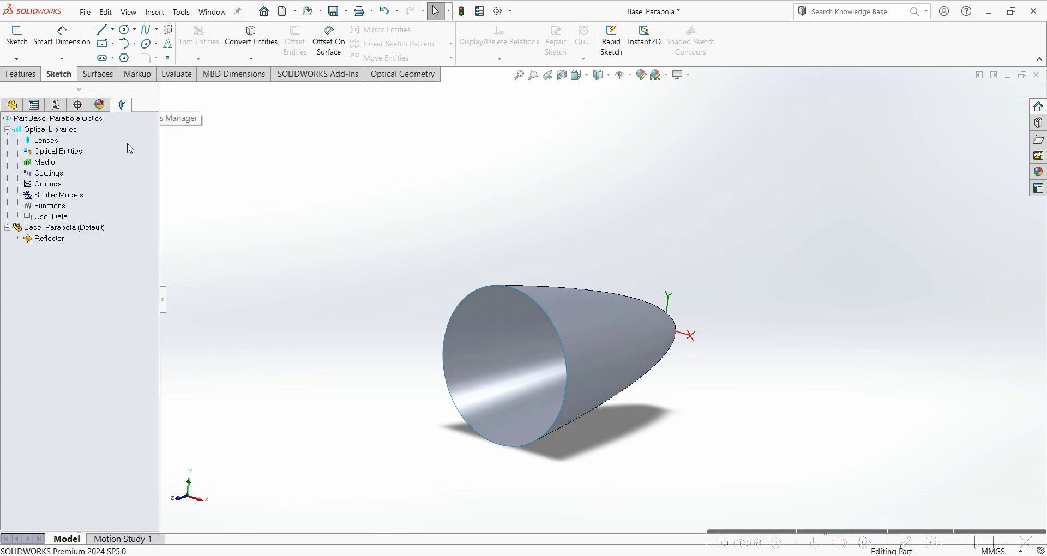
{"action": "right_click", "coordinate": [65, 230]}
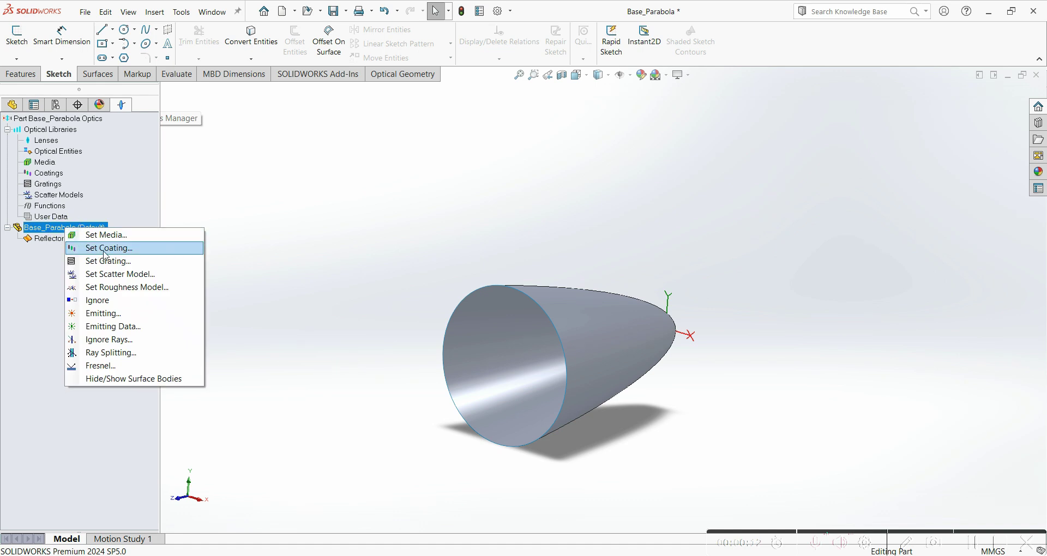
{"action": "left_click", "coordinate": [136, 255]}
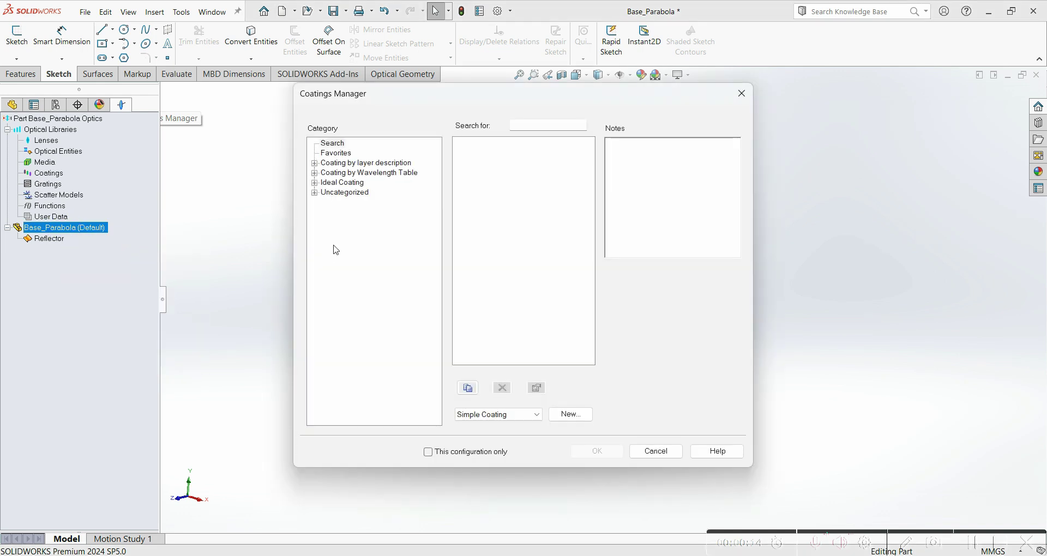
{"action": "left_click", "coordinate": [314, 183]}
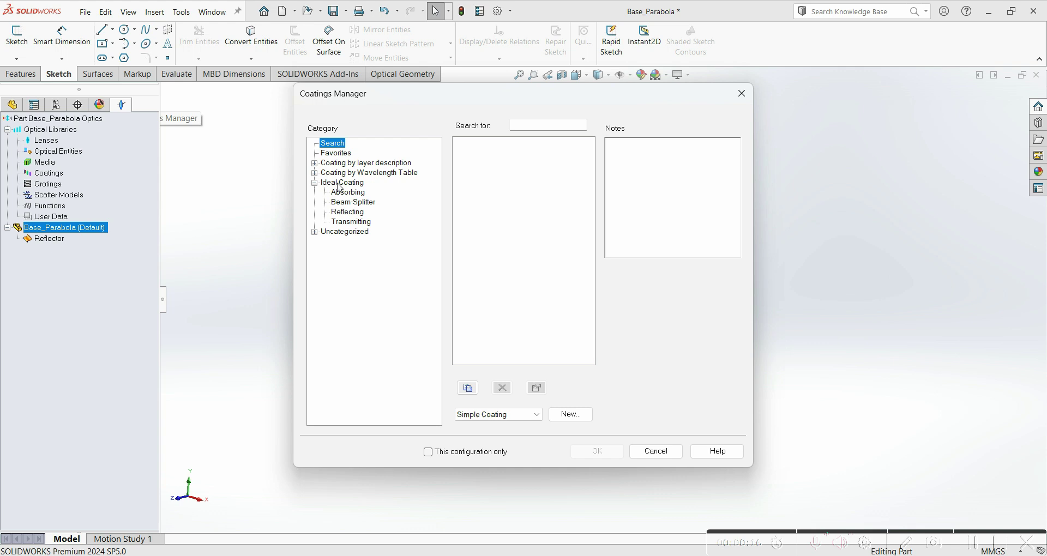
{"action": "left_click", "coordinate": [348, 213]}
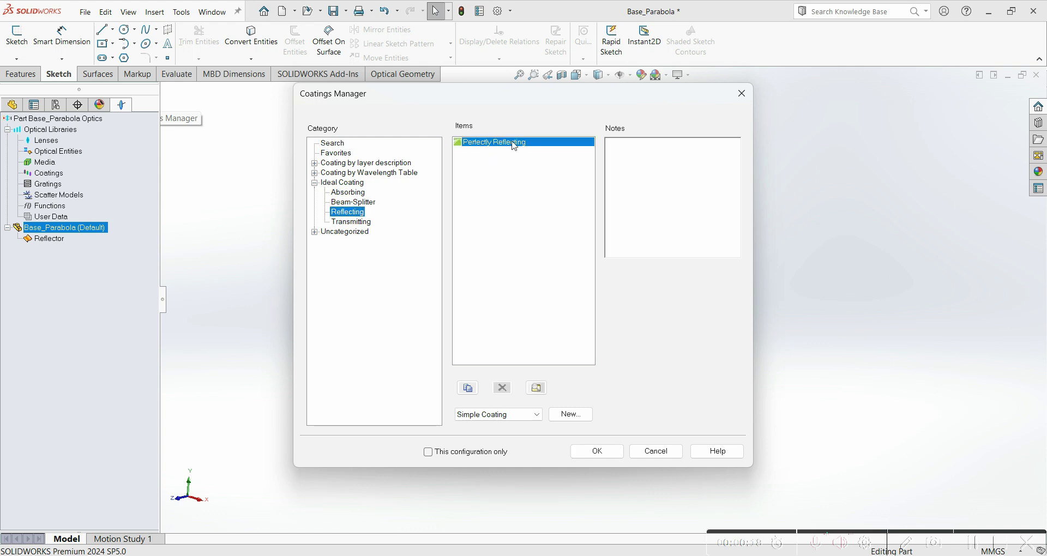
{"action": "left_click", "coordinate": [600, 452]}
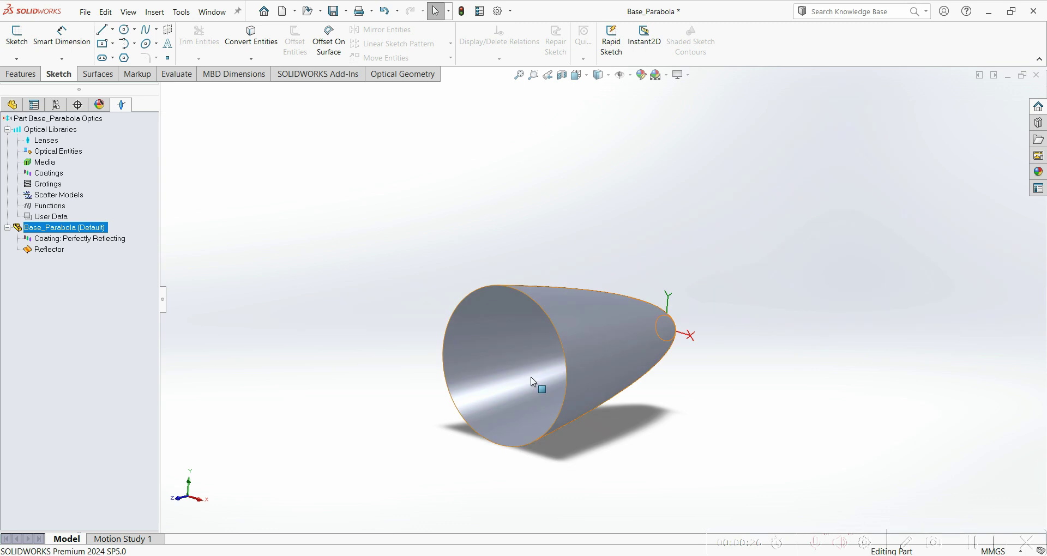
Save the part under the new name Reflector in the APEX_Intro folder with the description APEX Intro Reflector.
{"action": "left_click", "coordinate": [345, 11]}
{"action": "left_click", "coordinate": [372, 43]}
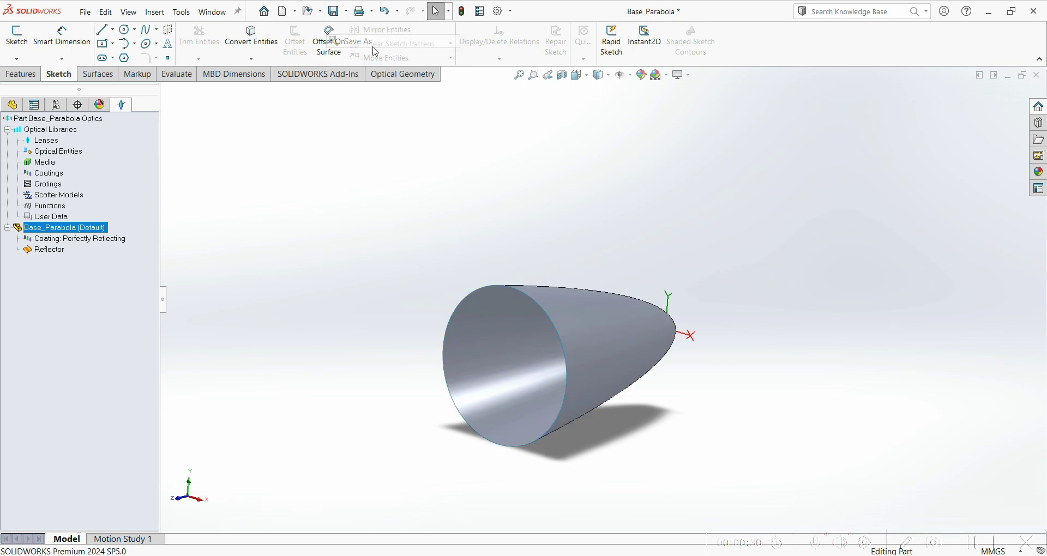
{"action": "type", "text": "Reflector"}
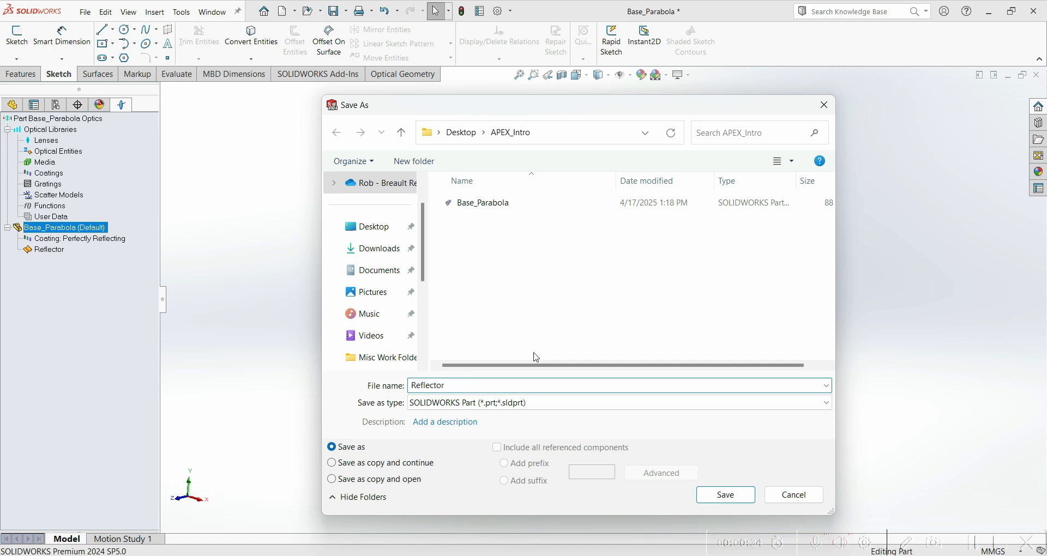
{"action": "left_click", "coordinate": [475, 424]}
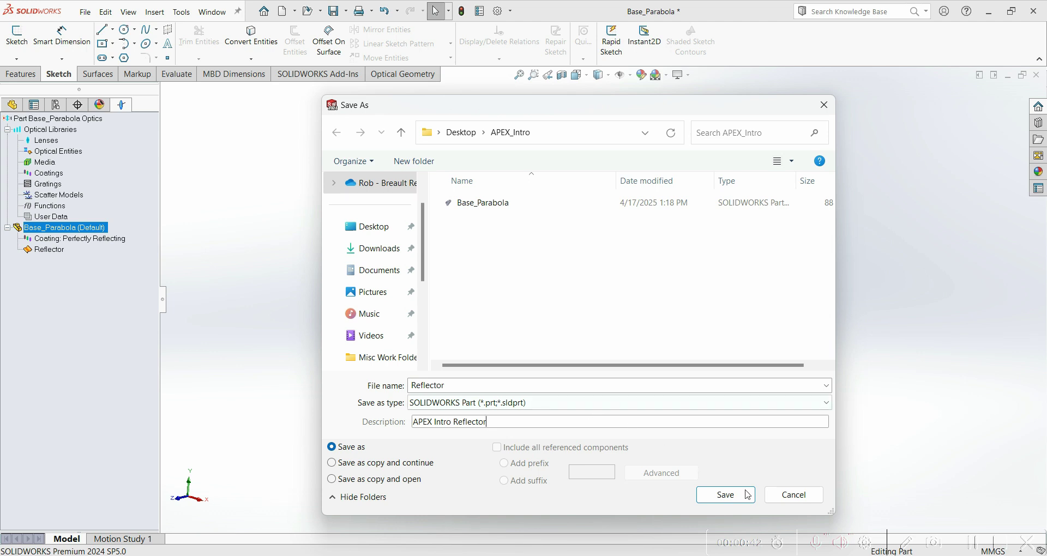
{"action": "left_click", "coordinate": [726, 495]}
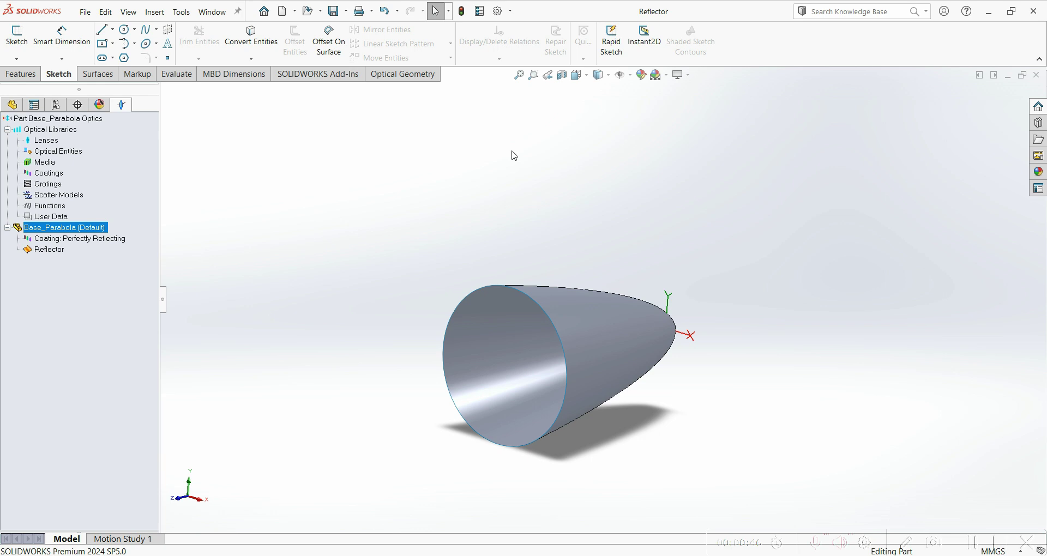
Minimize the Reflector part and create a new part from the APEX template Part_mm_ISO.
{"action": "left_click", "coordinate": [19, 76]}
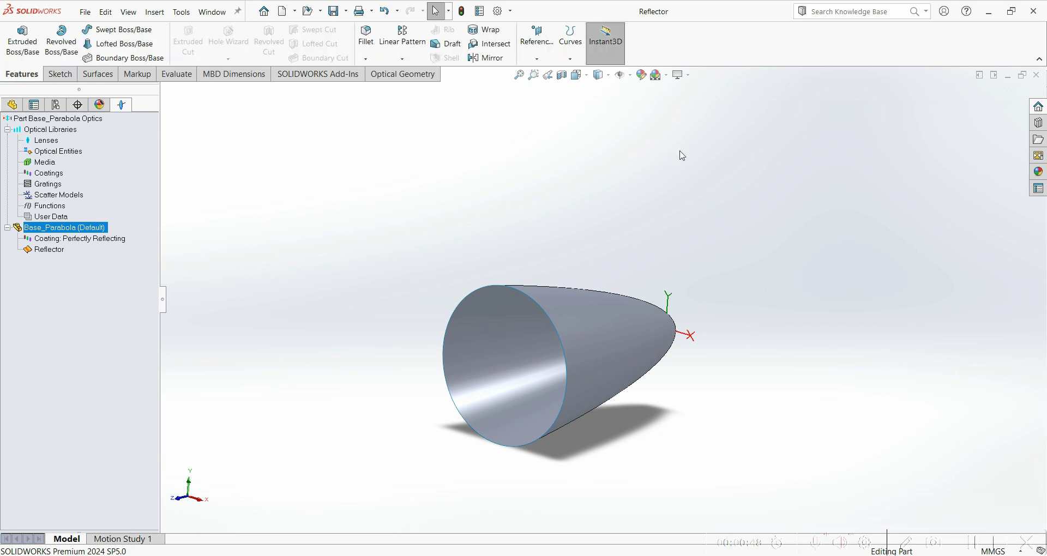
{"action": "left_click", "coordinate": [1008, 76]}
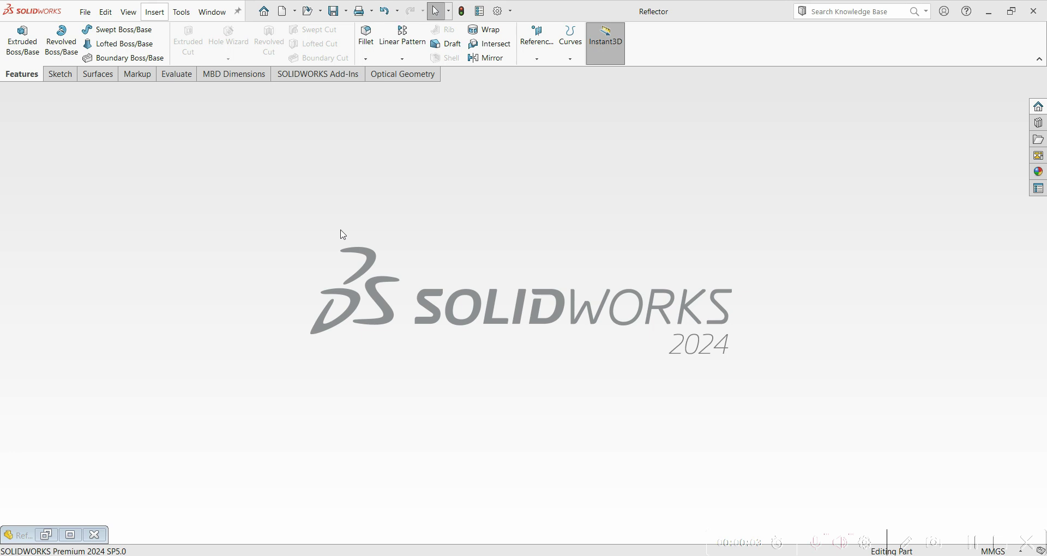
{"action": "left_click", "coordinate": [286, 17]}
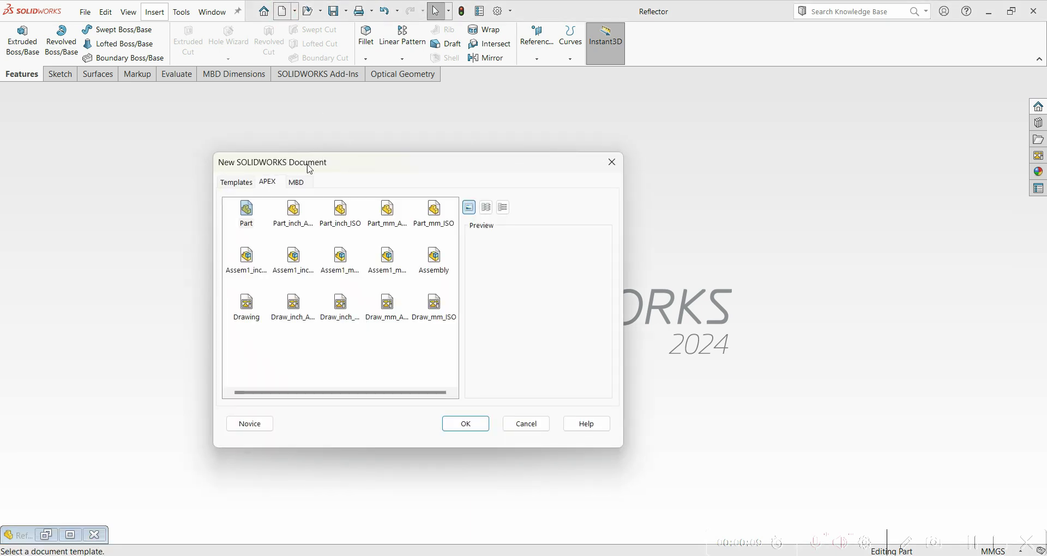
{"action": "left_click", "coordinate": [436, 214]}
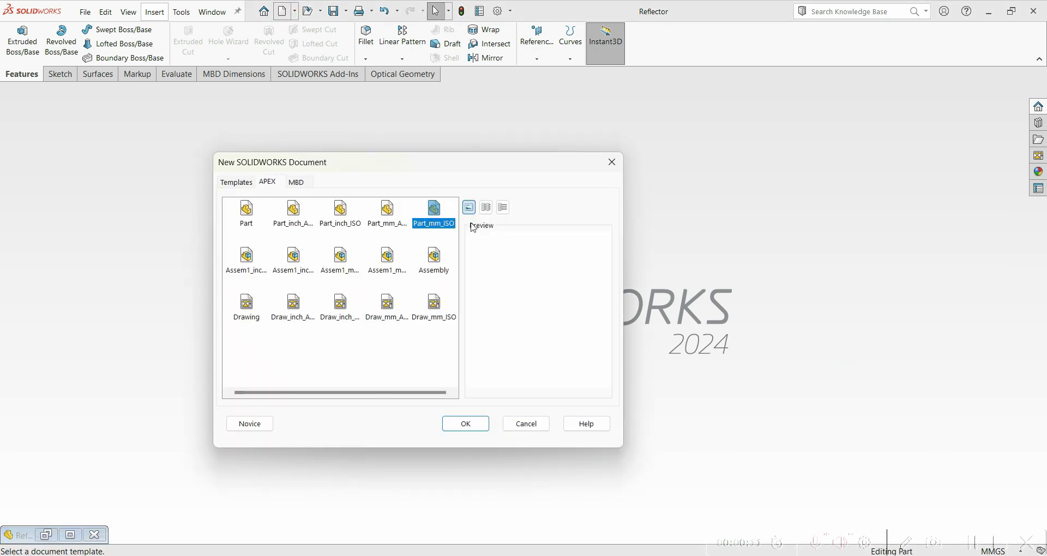
{"action": "left_click", "coordinate": [468, 424]}
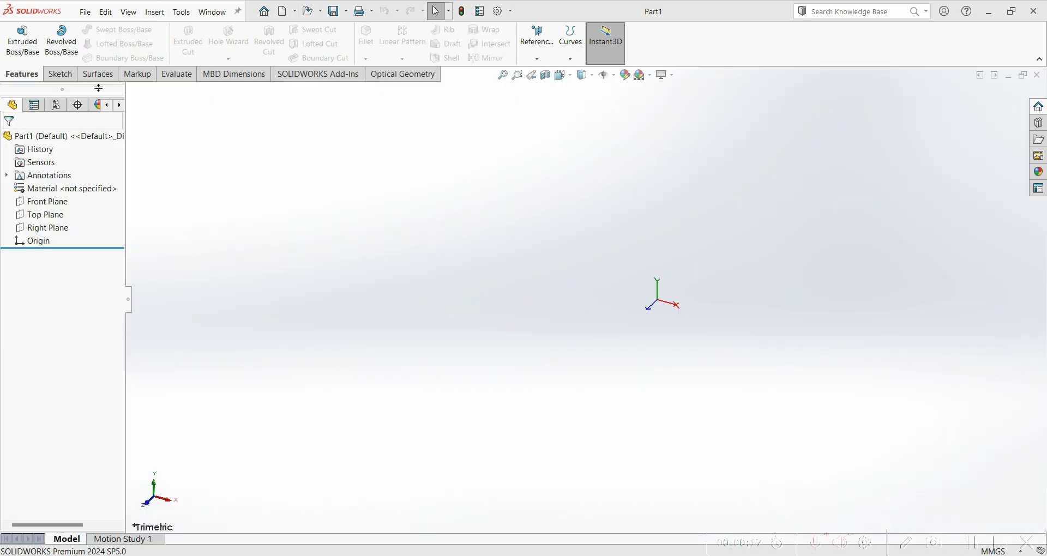
Sketch a center rectangle about 116 by 111 mm on the Front Plane, centred on the origin.
{"action": "left_click", "coordinate": [64, 75]}
{"action": "left_click", "coordinate": [16, 38]}
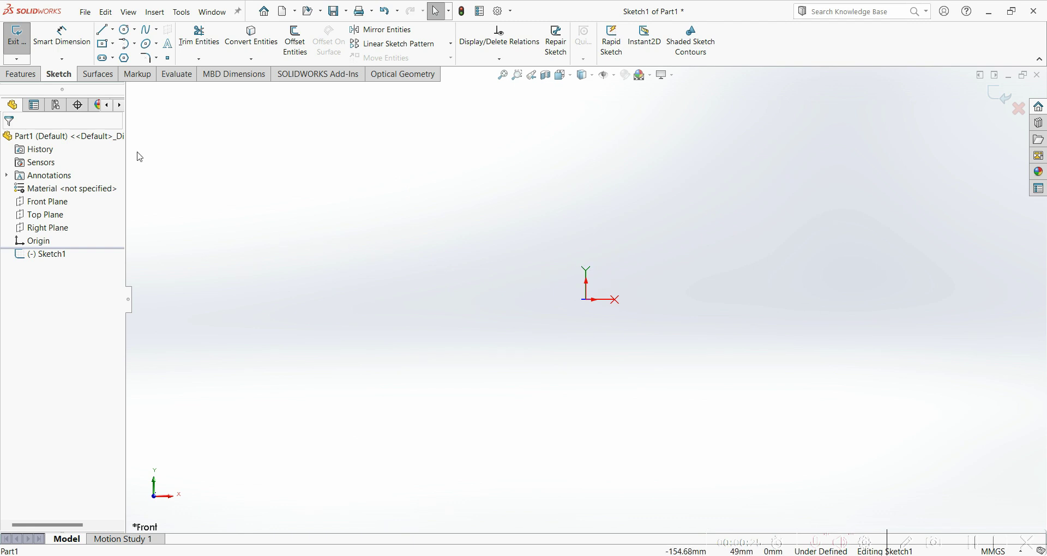
{"action": "left_click", "coordinate": [107, 48]}
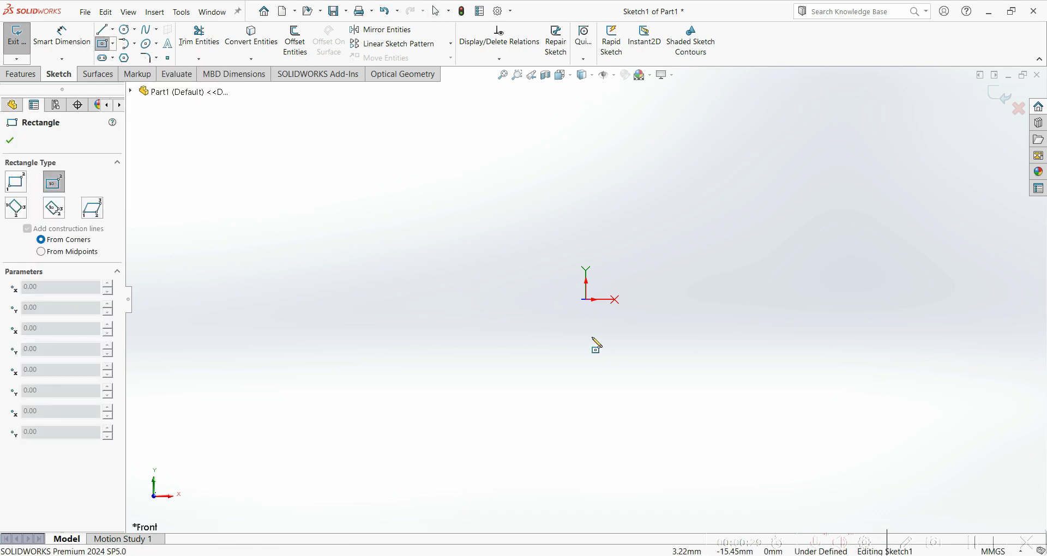
{"action": "left_click", "coordinate": [586, 300]}
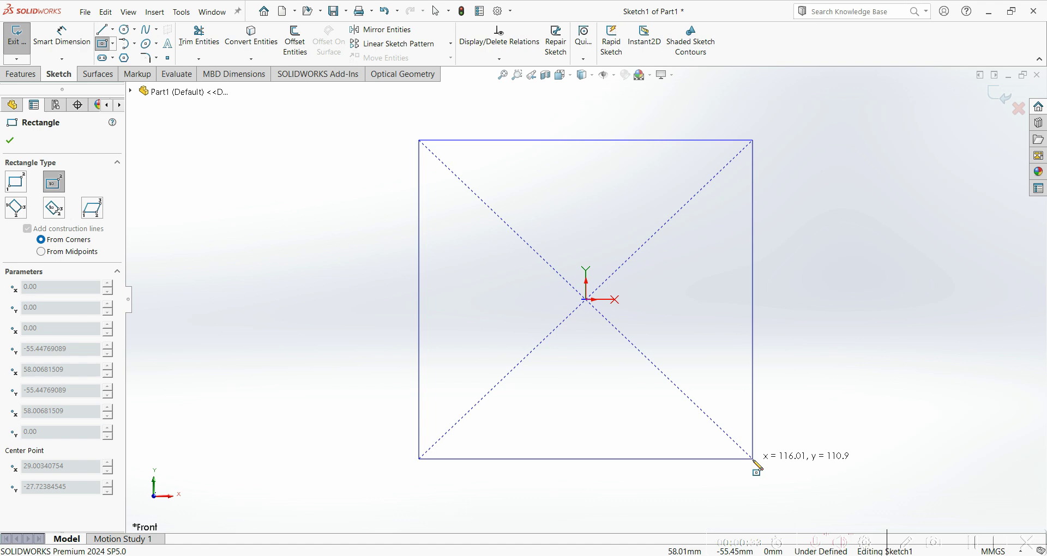
{"action": "left_click", "coordinate": [753, 460]}
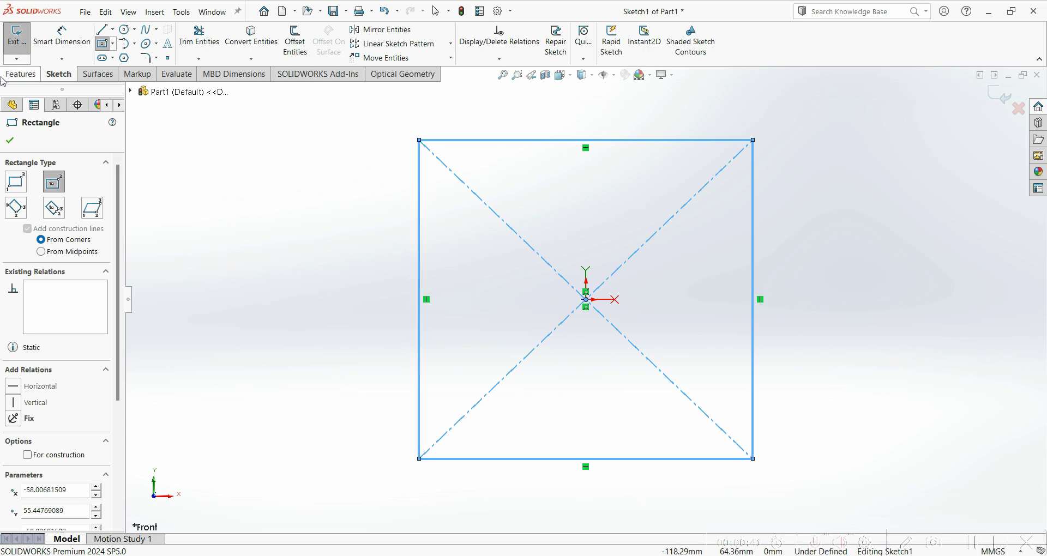
{"action": "left_click", "coordinate": [10, 141]}
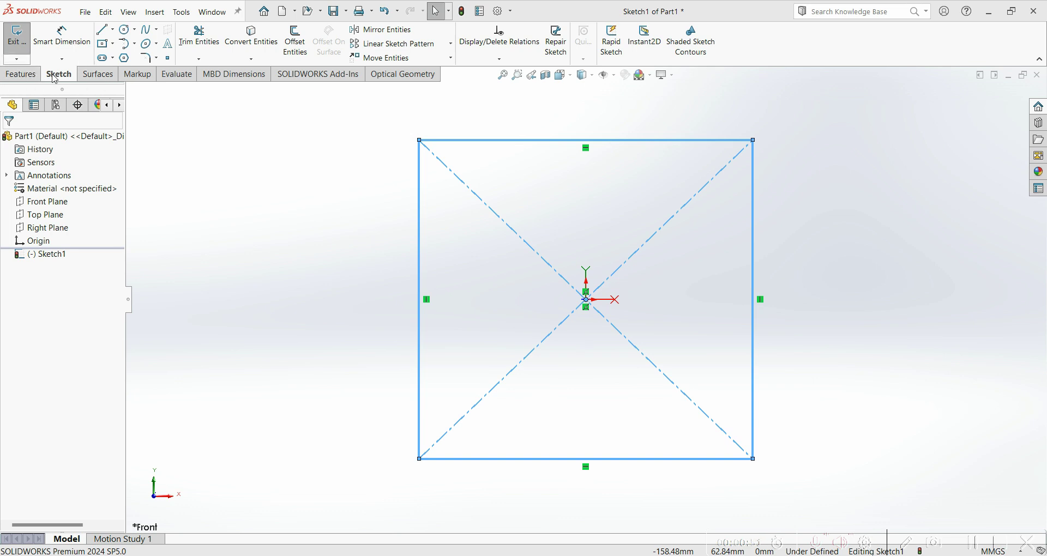
Dimension the rectangle's upper horizontal edge as 100 mm.
{"action": "left_click", "coordinate": [79, 46]}
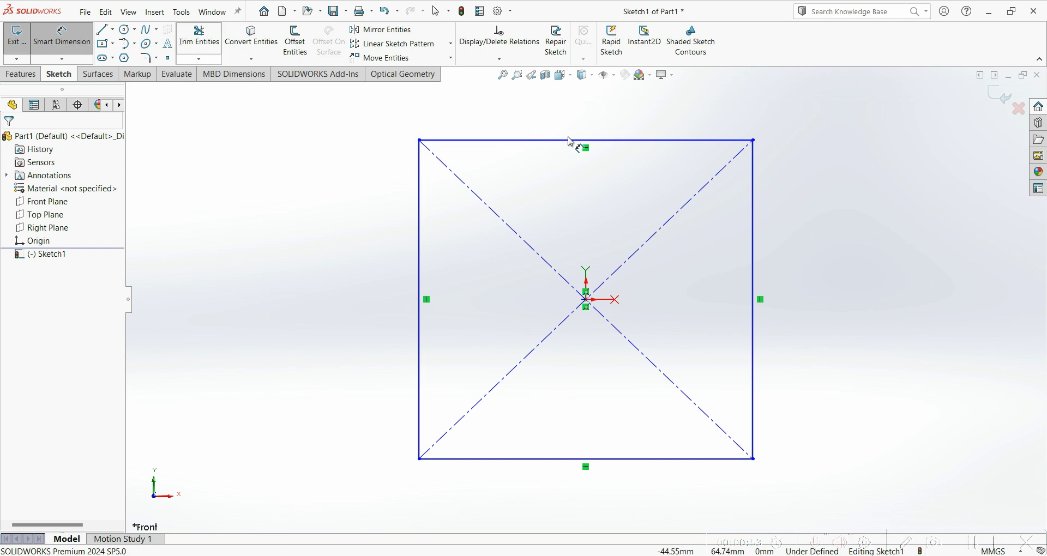
{"action": "left_click", "coordinate": [693, 146]}
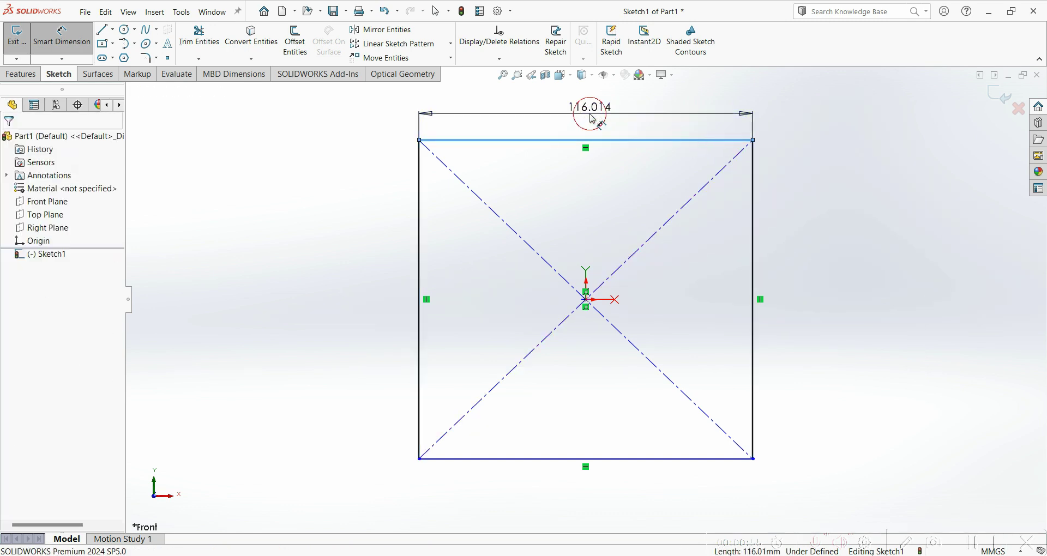
{"action": "left_click", "coordinate": [611, 113]}
{"action": "type", "text": "100"}
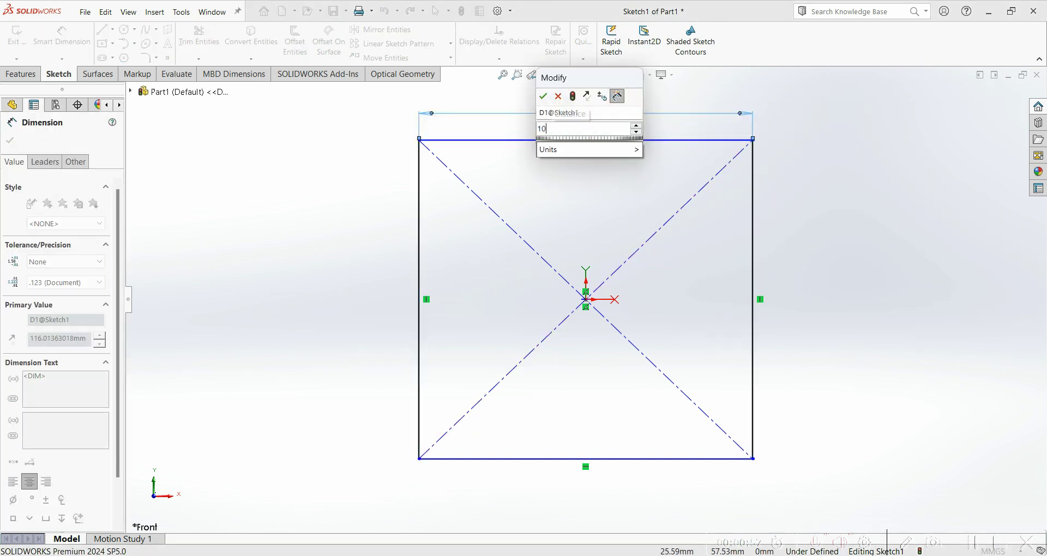
{"action": "left_click", "coordinate": [543, 96]}
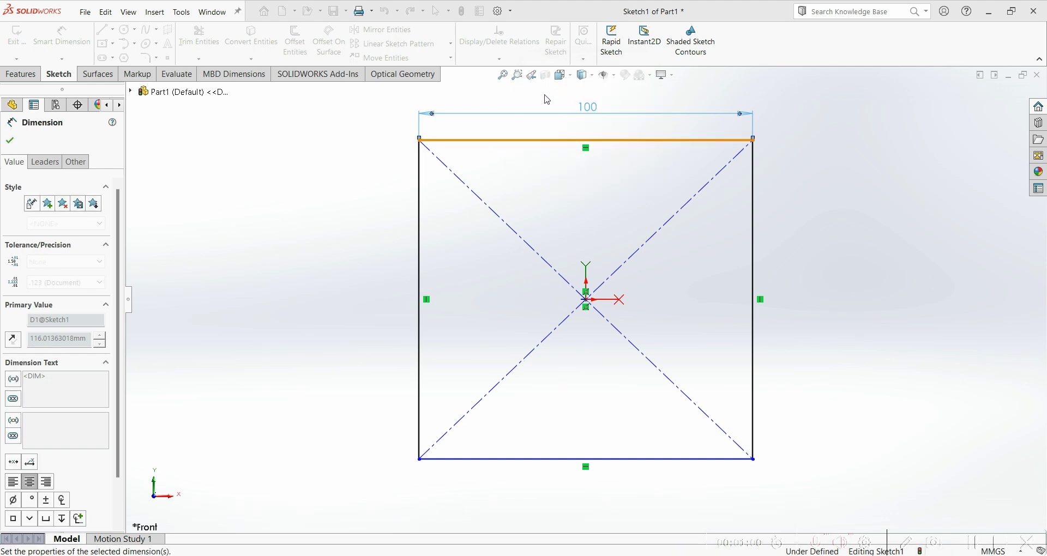
Dimension the rectangle's right vertical edge as 100 mm and finish dimensioning.
{"action": "left_click", "coordinate": [754, 269]}
{"action": "left_click", "coordinate": [847, 300]}
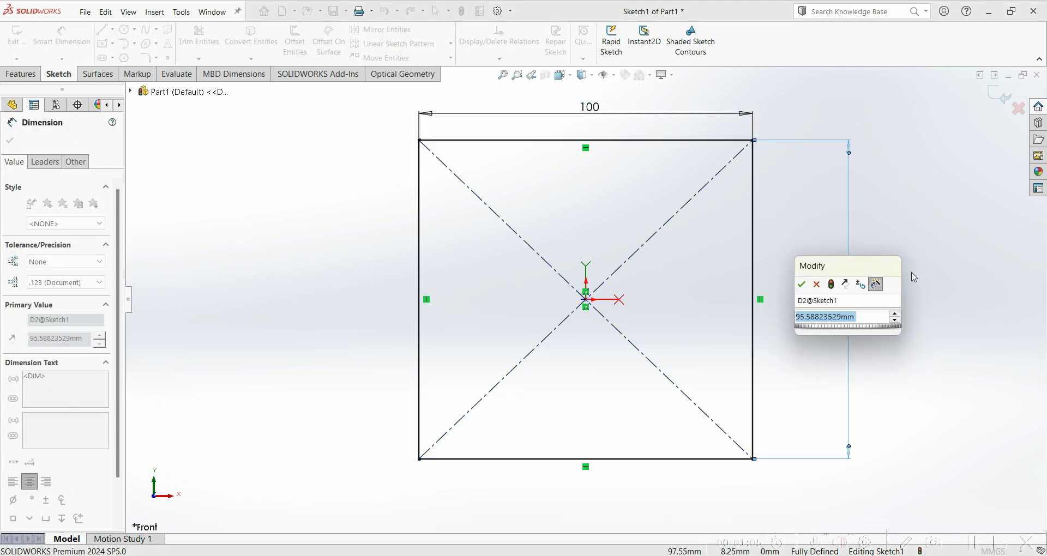
{"action": "type", "text": "100"}
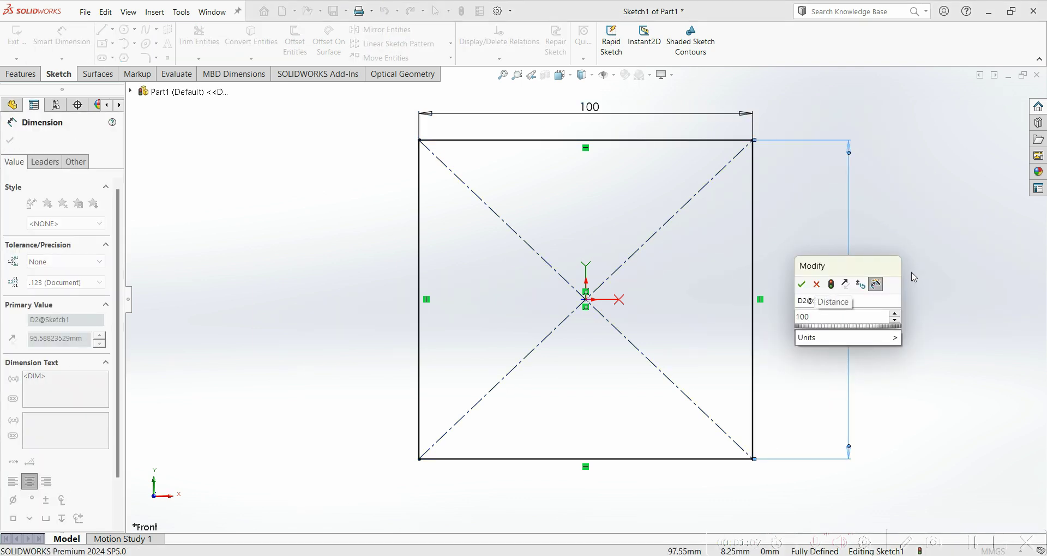
{"action": "left_click", "coordinate": [801, 284]}
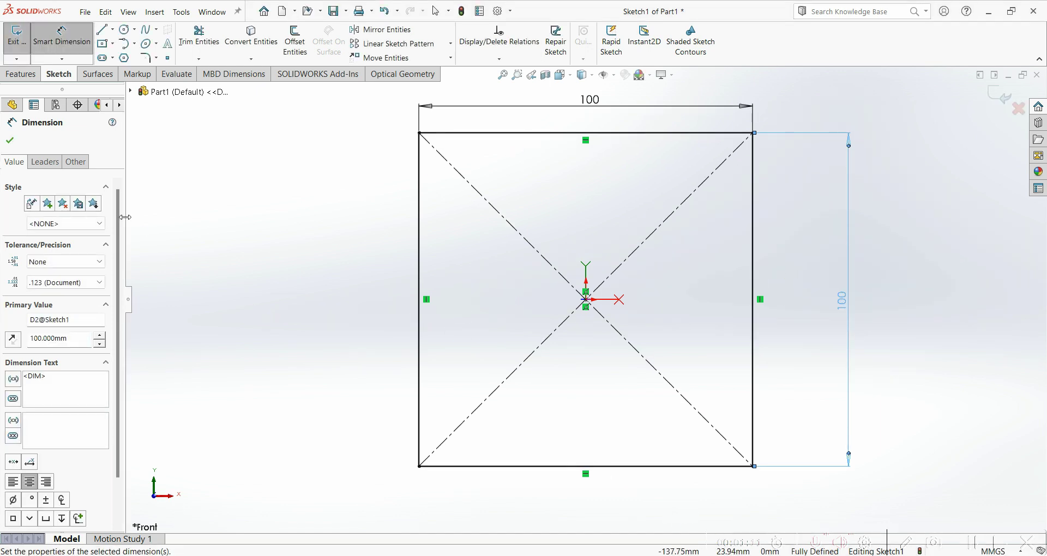
{"action": "left_click", "coordinate": [10, 140]}
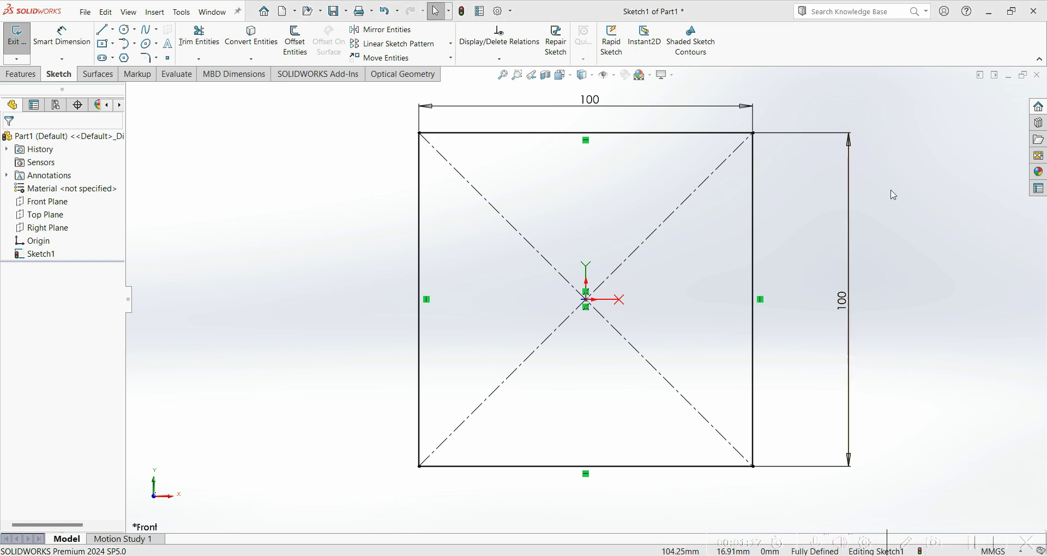
{"action": "left_click", "coordinate": [500, 59]}
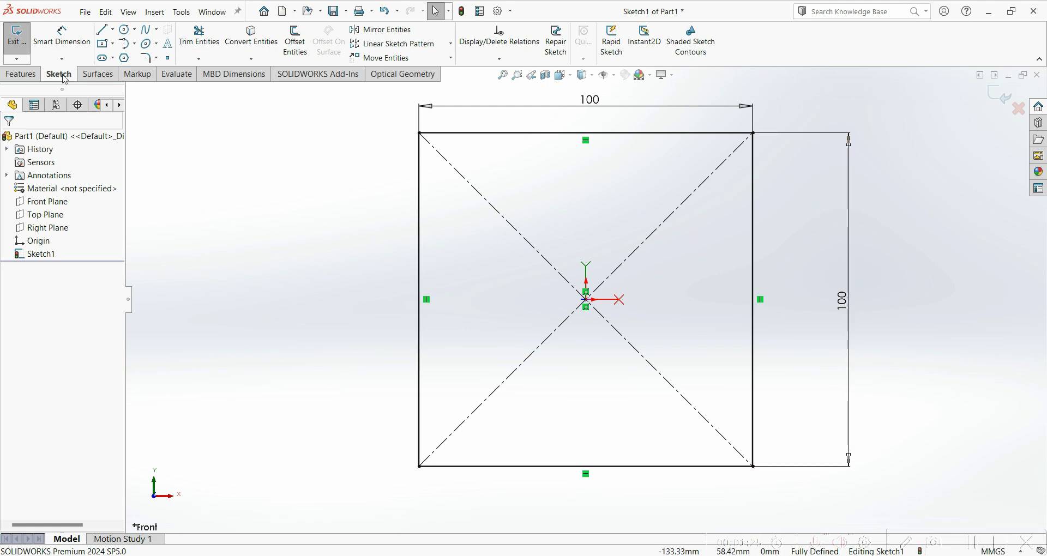
Extrude the 100 mm square sketch as a blind boss 10 mm deep.
{"action": "key", "text": "f"}
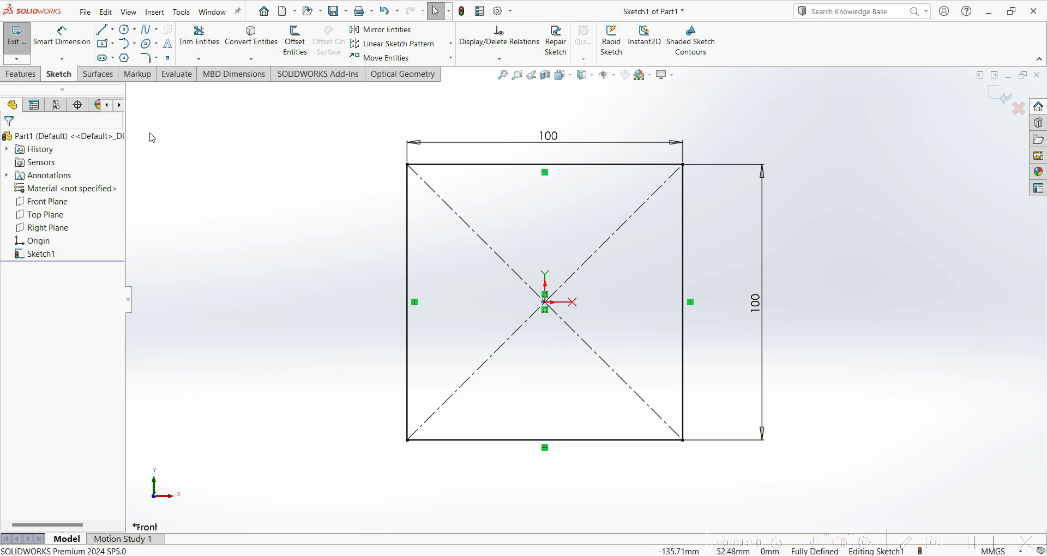
{"action": "left_click", "coordinate": [36, 73]}
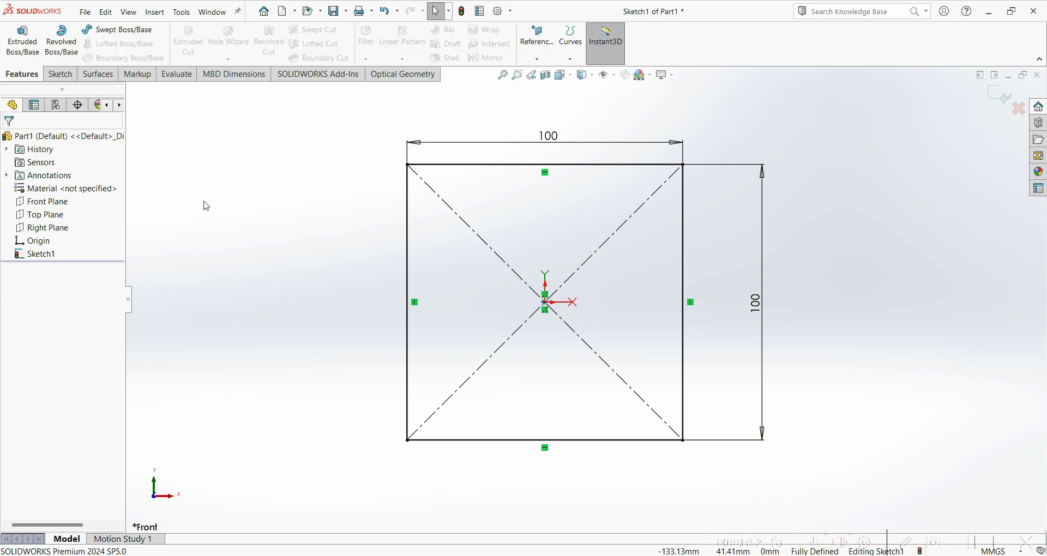
{"action": "left_click", "coordinate": [31, 61]}
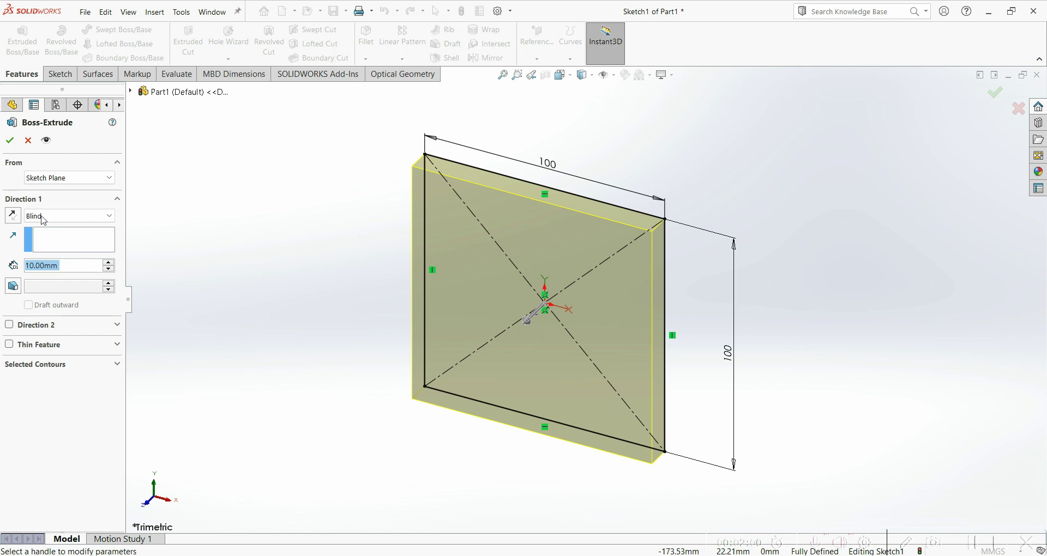
{"action": "left_click", "coordinate": [10, 140]}
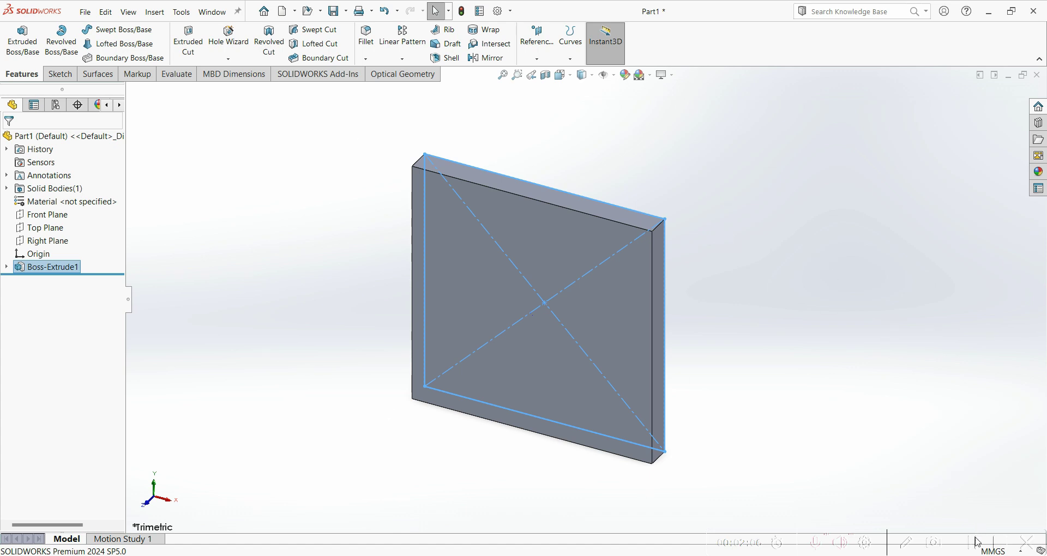
{"action": "left_click", "coordinate": [823, 356]}
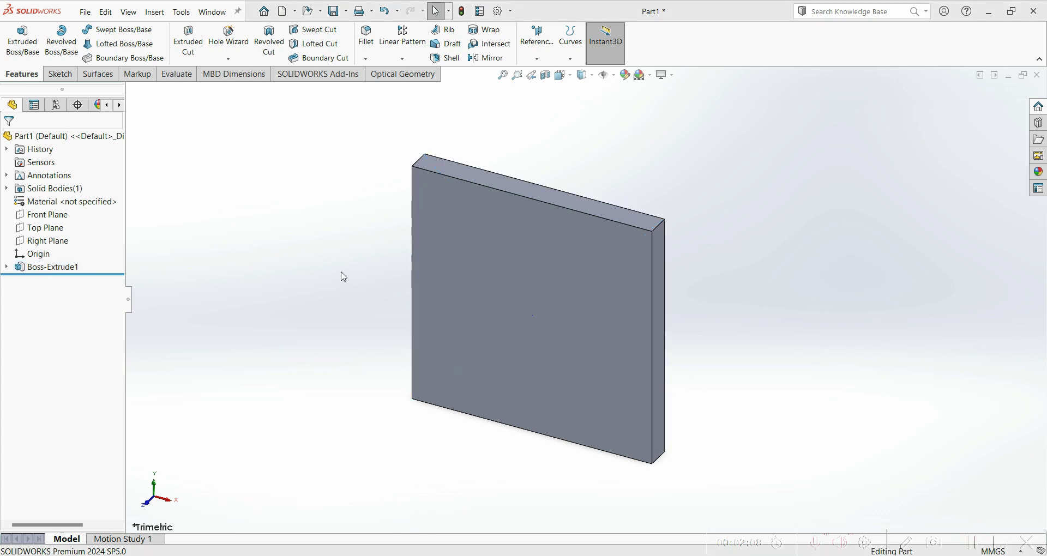
Rename the extruded feature as Target and set its description to Square Target in the feature properties.
{"action": "left_click", "coordinate": [58, 270]}
{"action": "right_click", "coordinate": [58, 270]}
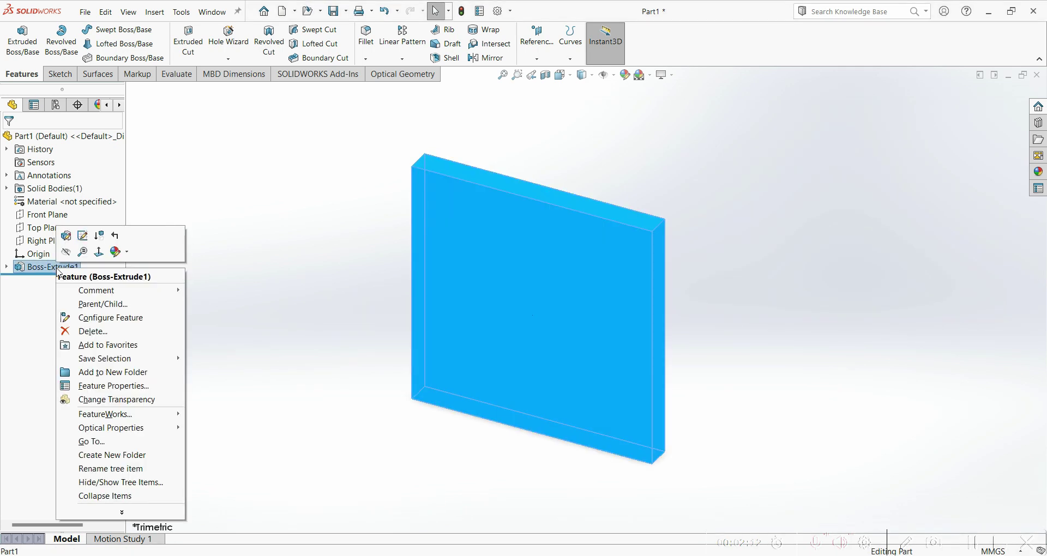
{"action": "left_click", "coordinate": [145, 385]}
{"action": "type", "text": "Target"}
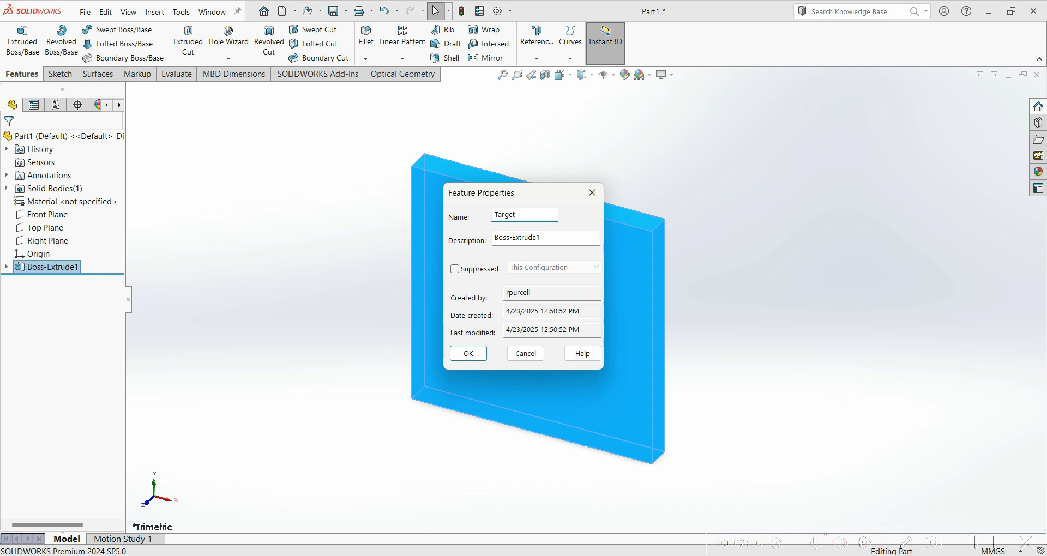
{"action": "double_click", "coordinate": [579, 238]}
{"action": "type", "text": "Square Target"}
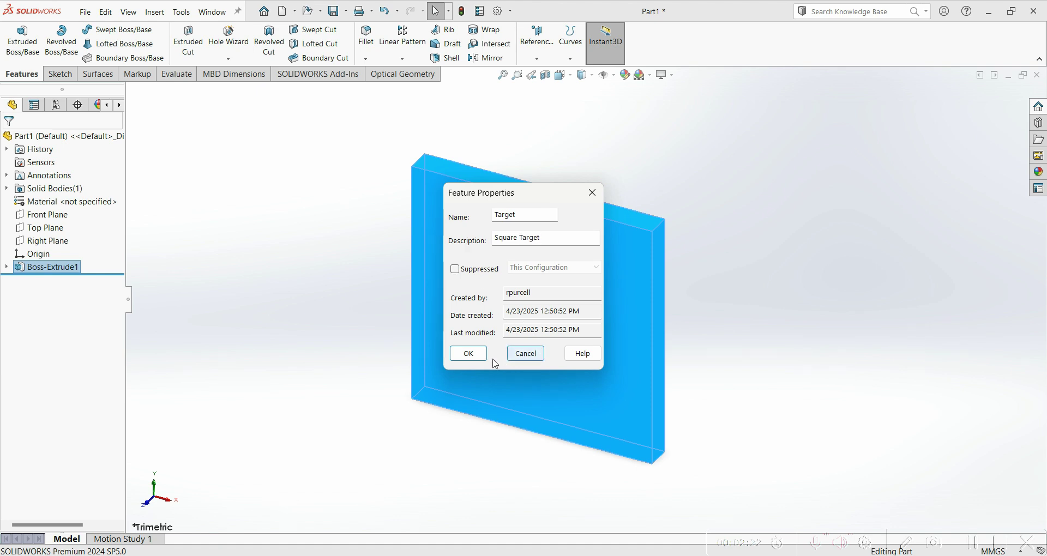
{"action": "left_click", "coordinate": [469, 354]}
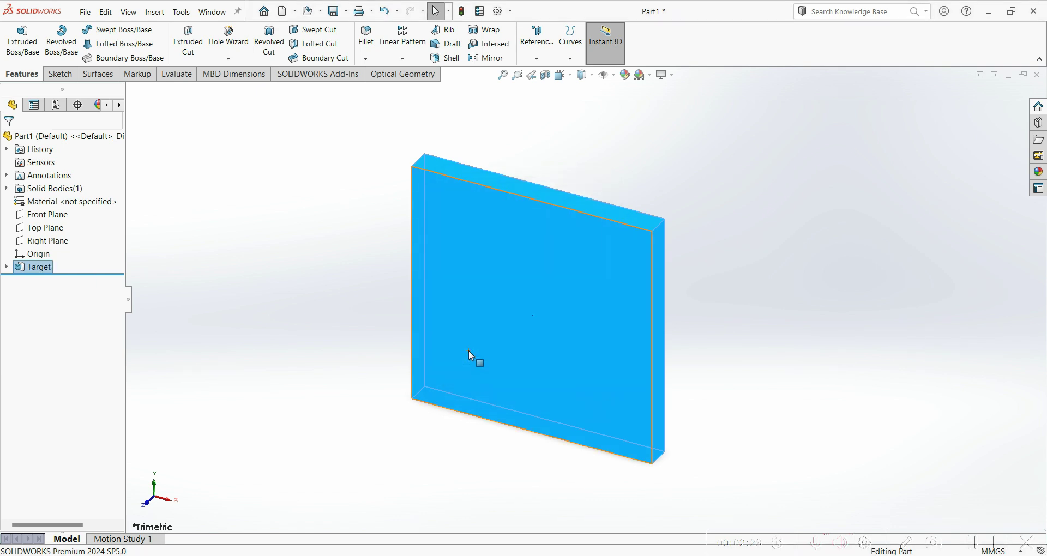
{"action": "left_click", "coordinate": [747, 306]}
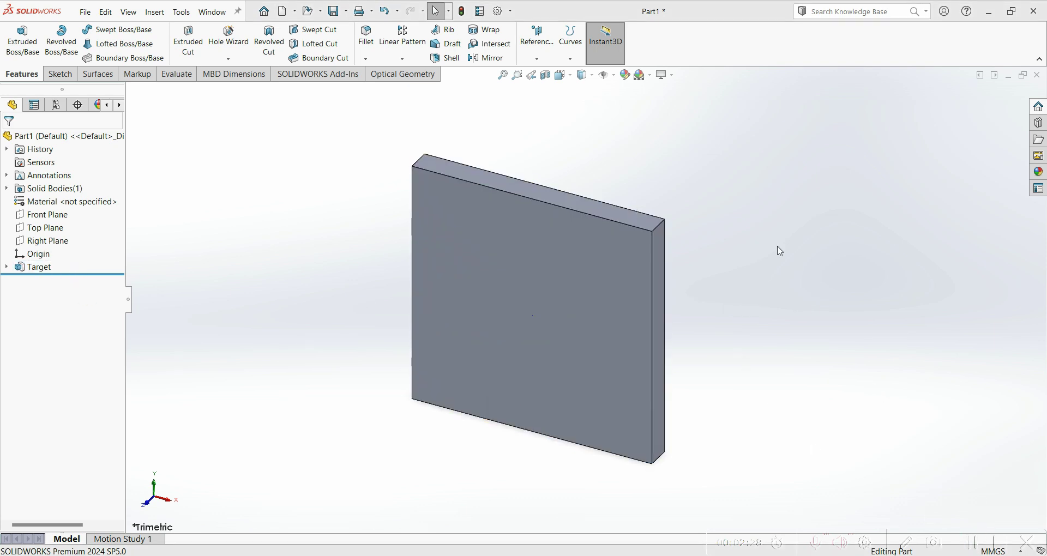
Assign the ideal Perfectly Absorbing coating to the whole part in the APEX optics tree.
{"action": "left_click_drag", "start_coordinate": [127, 157], "coordinate": [159, 148]}
{"action": "left_click", "coordinate": [123, 105]}
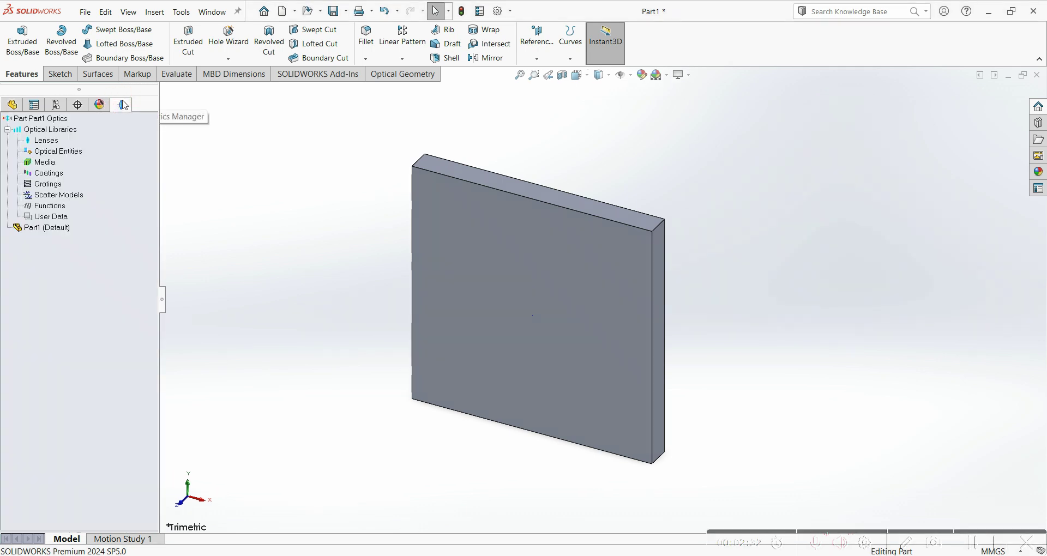
{"action": "right_click", "coordinate": [45, 229]}
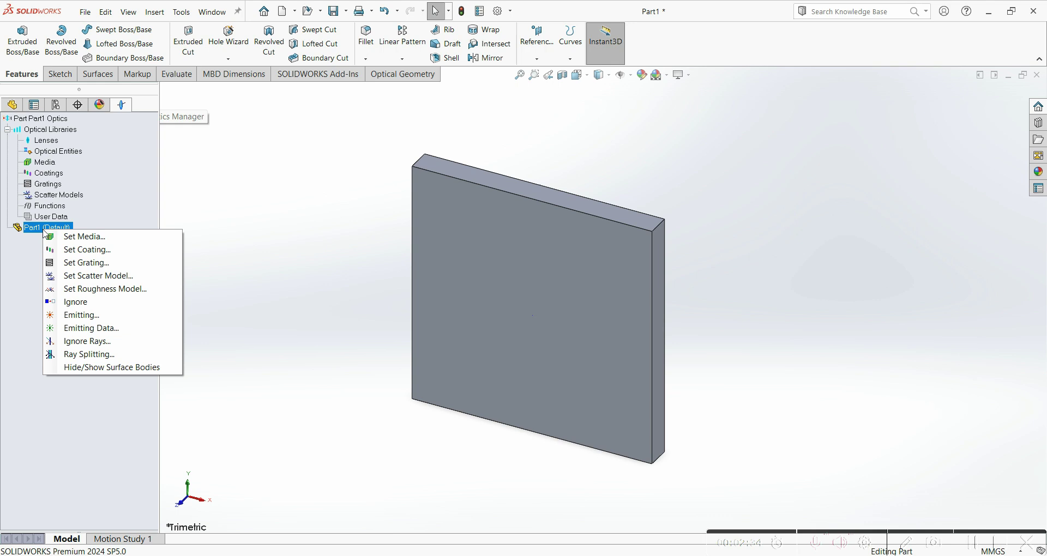
{"action": "left_click", "coordinate": [96, 251]}
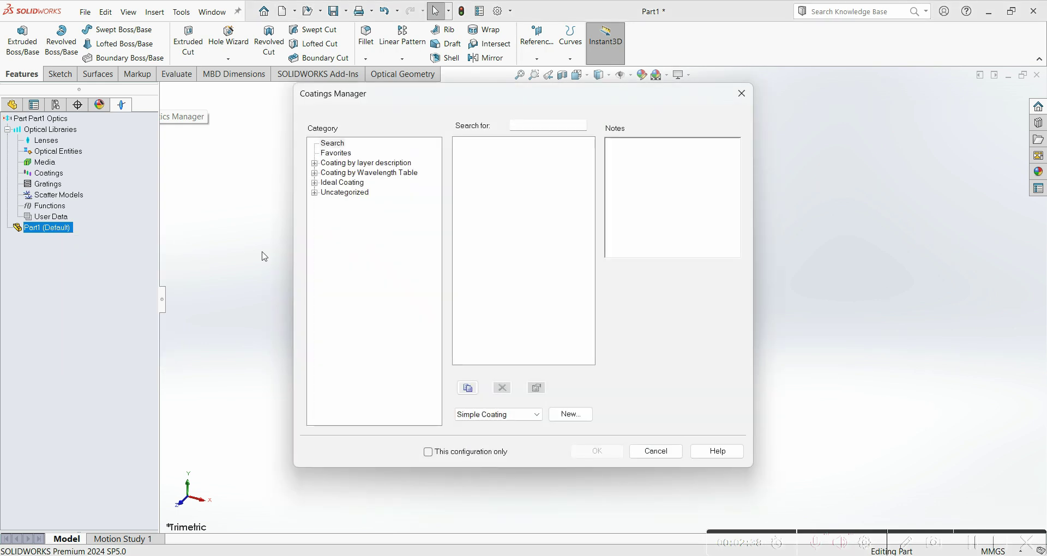
{"action": "left_click", "coordinate": [315, 183]}
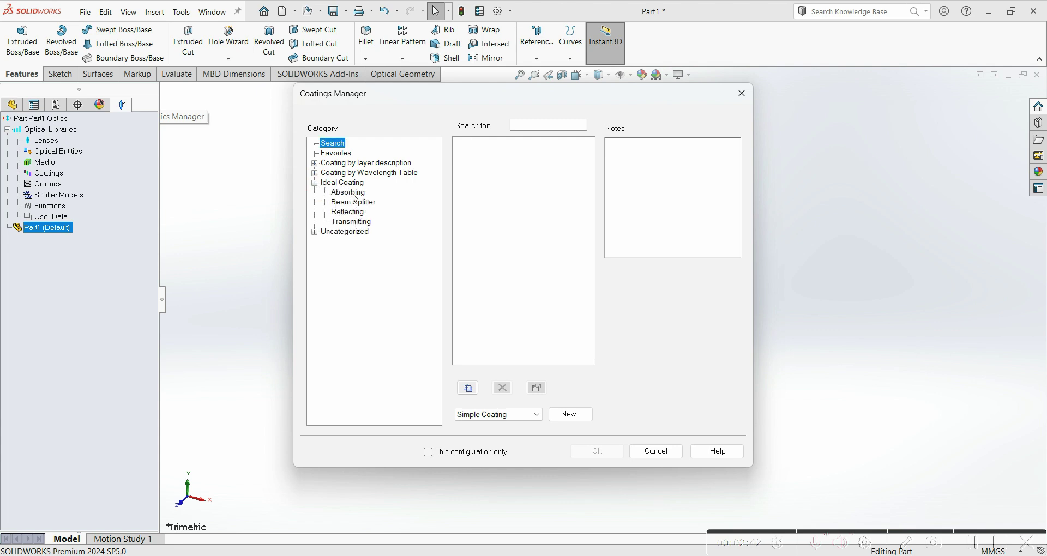
{"action": "left_click", "coordinate": [352, 195]}
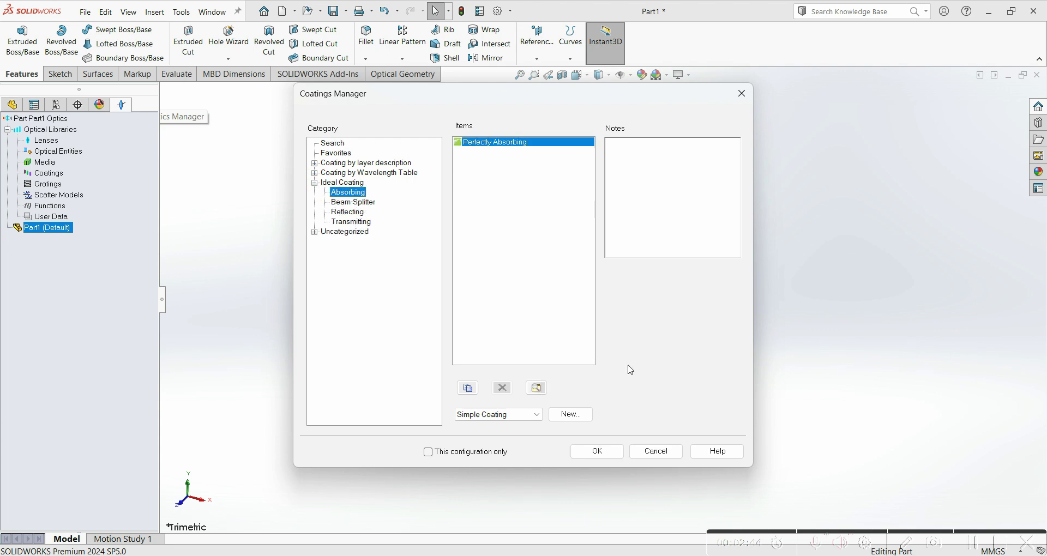
{"action": "left_click", "coordinate": [598, 452]}
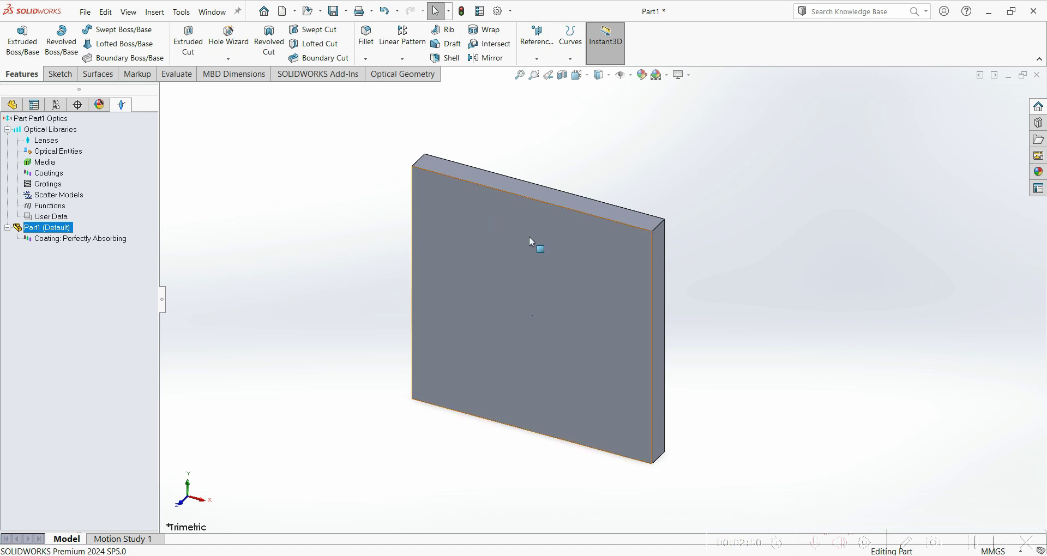
Save the part as Target in the APEX_Intro folder with the description Square Target.
{"action": "left_click", "coordinate": [334, 11]}
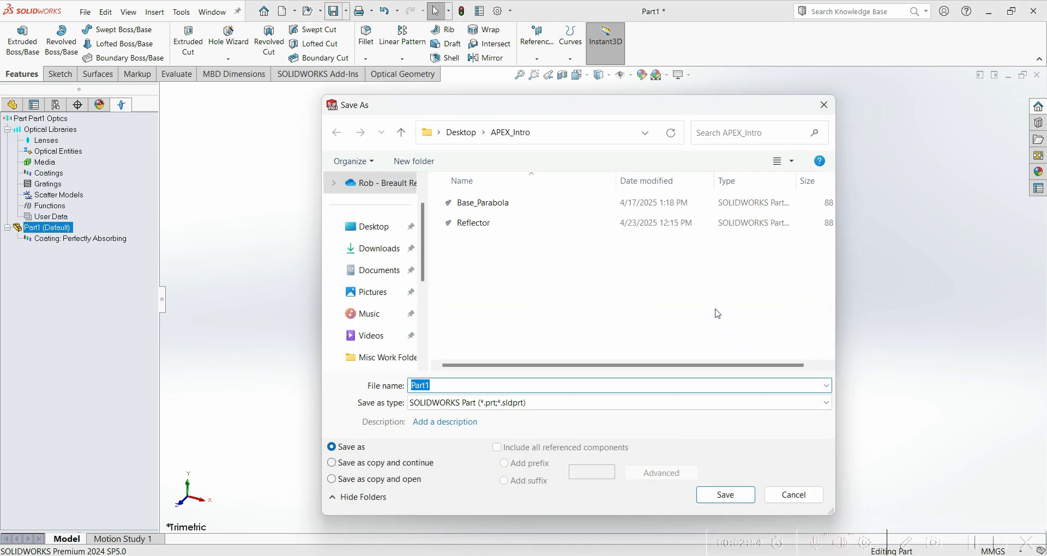
{"action": "type", "text": "Targe"}
{"action": "left_click", "coordinate": [460, 421]}
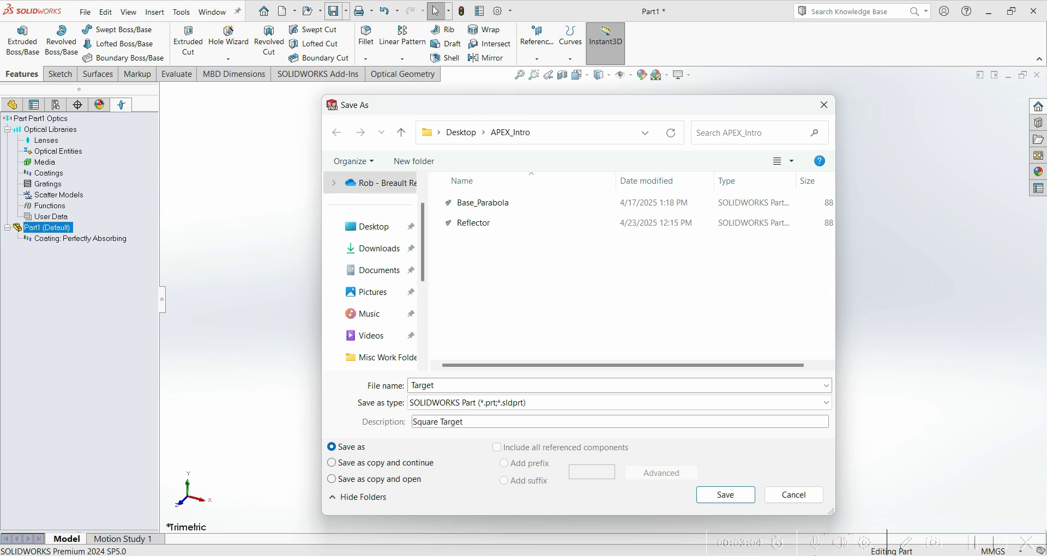
{"action": "left_click", "coordinate": [747, 497]}
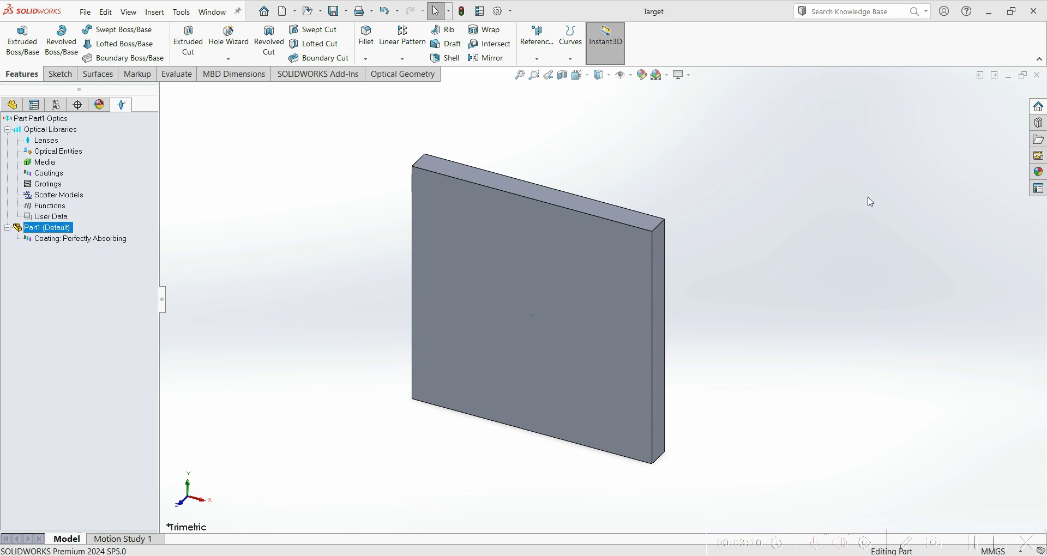
Create a new assembly from the APEX template Assem1_mm_ISO and place the Reflector part at its origin.
{"action": "left_click", "coordinate": [1010, 77]}
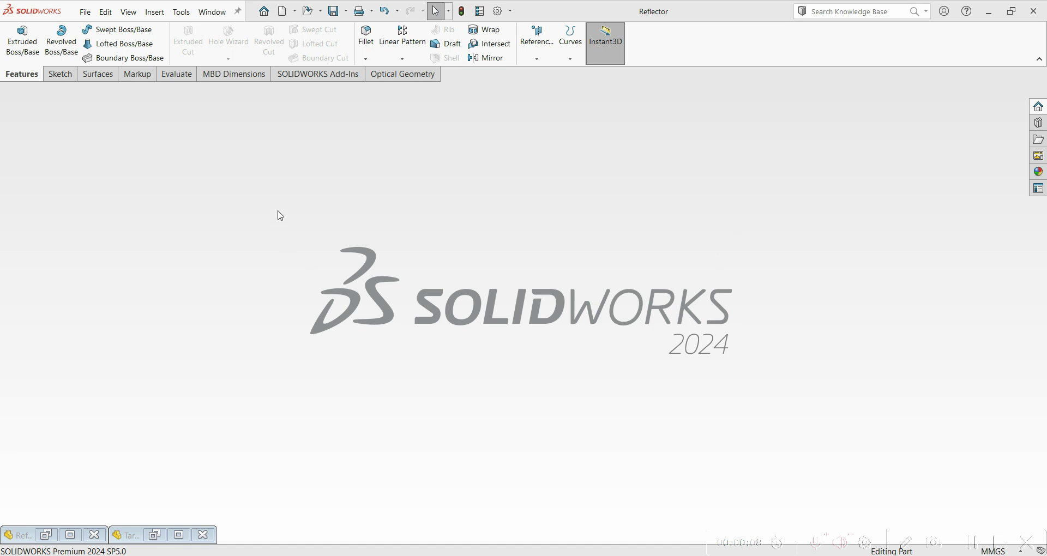
{"action": "left_click", "coordinate": [287, 12]}
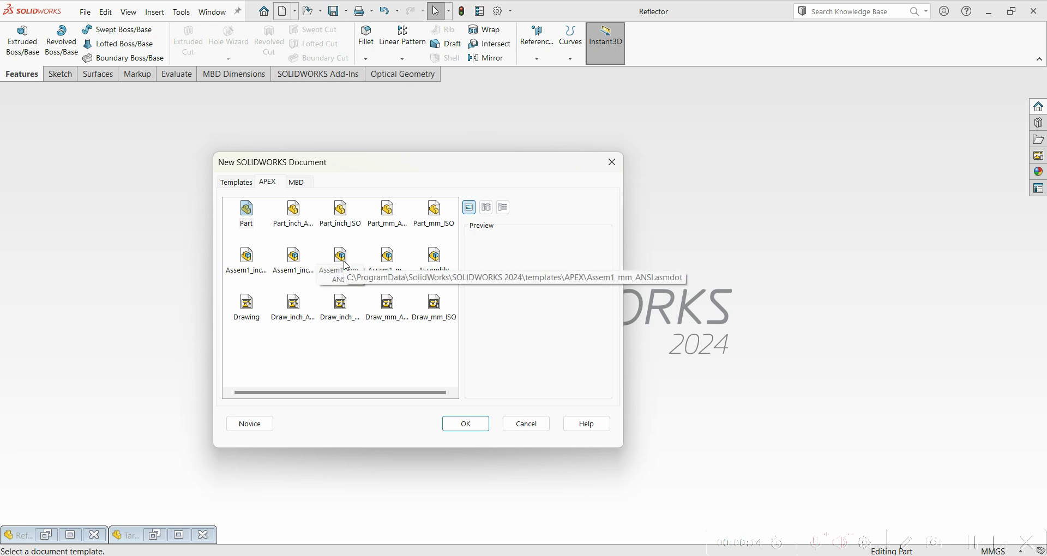
{"action": "left_click", "coordinate": [399, 259]}
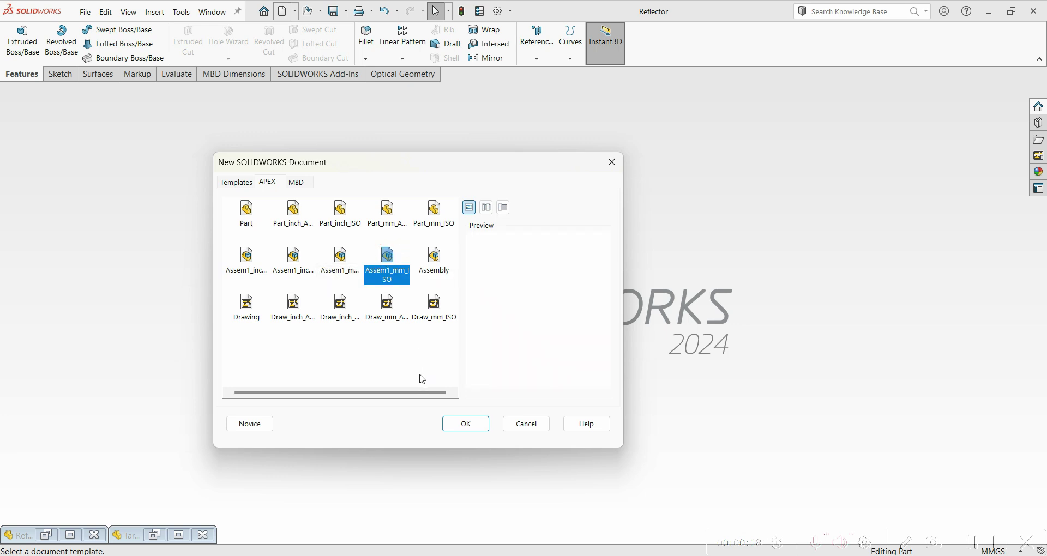
{"action": "left_click", "coordinate": [465, 424]}
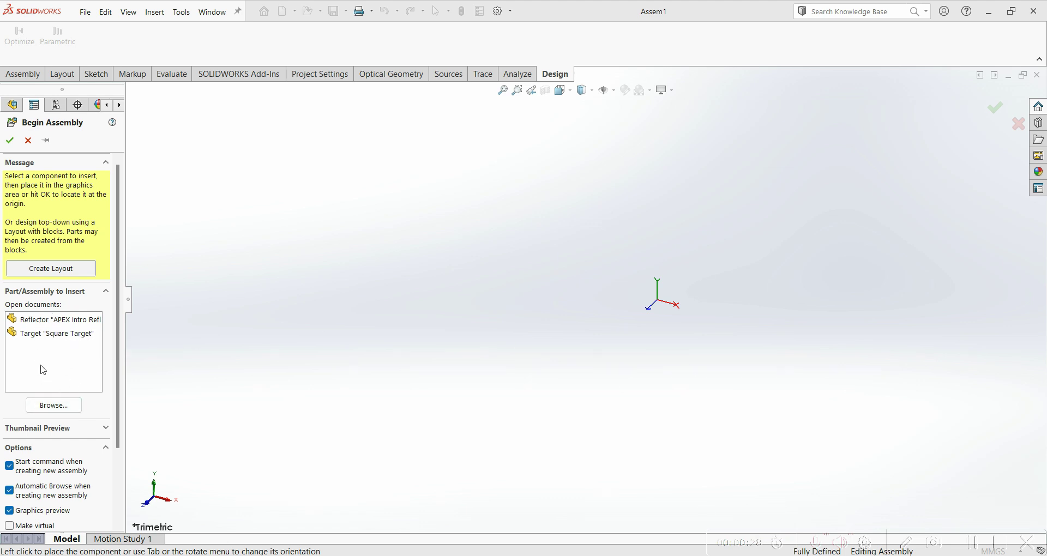
{"action": "left_click", "coordinate": [49, 320]}
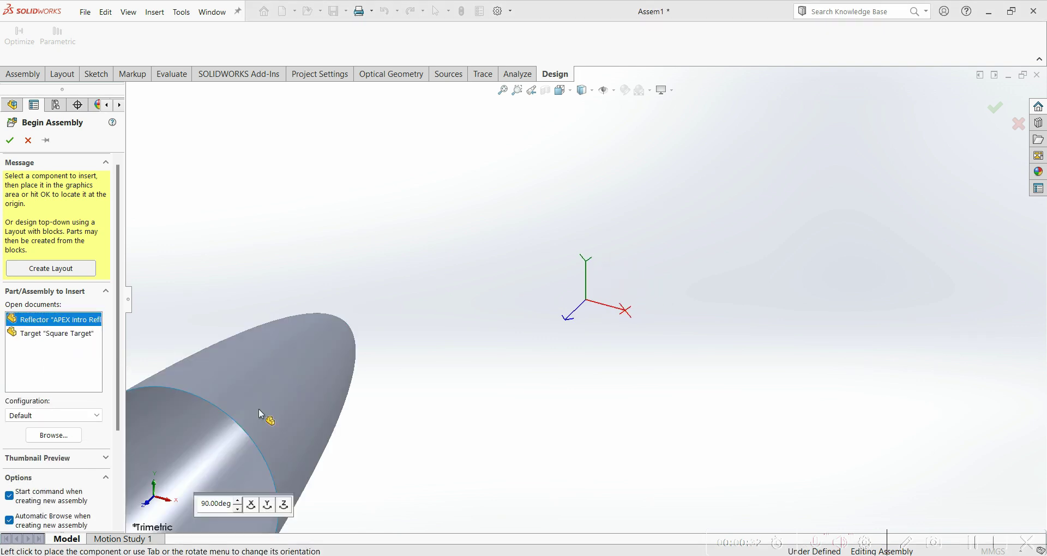
{"action": "left_click", "coordinate": [10, 143]}
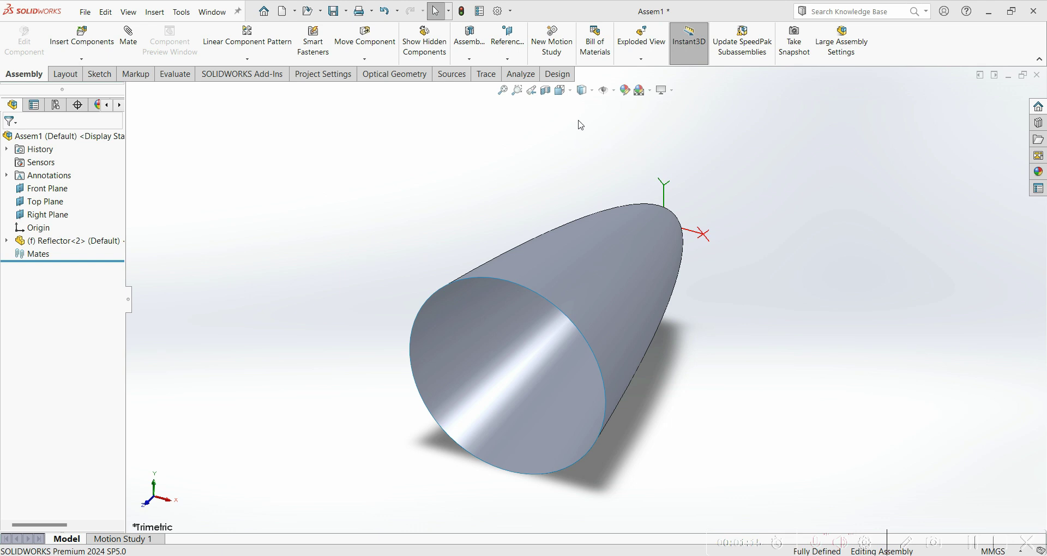
Insert the Target part into the assembly, beyond the Reflector's wide opening, and dismiss the save reminder.
{"action": "left_click", "coordinate": [563, 91]}
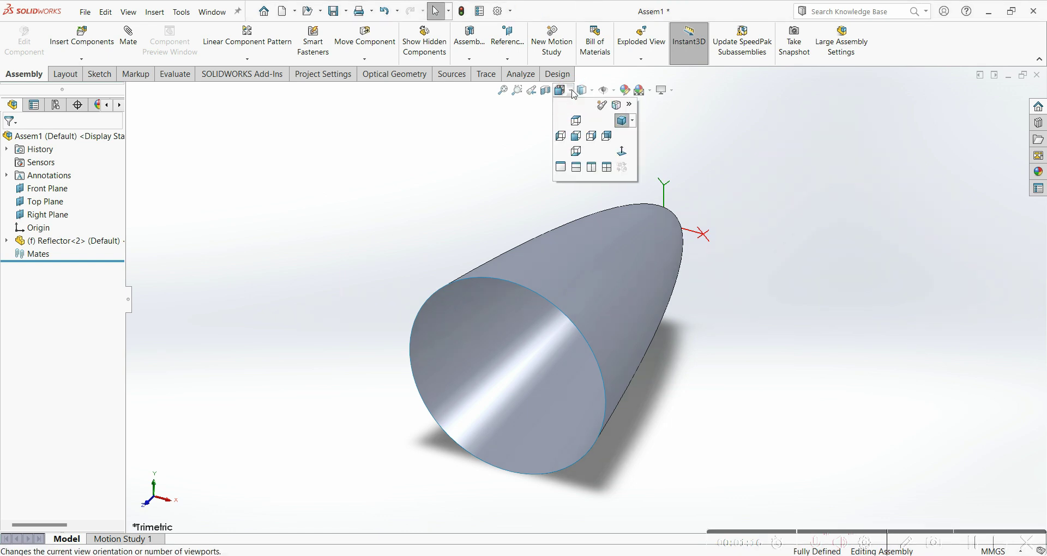
{"action": "left_click", "coordinate": [563, 138]}
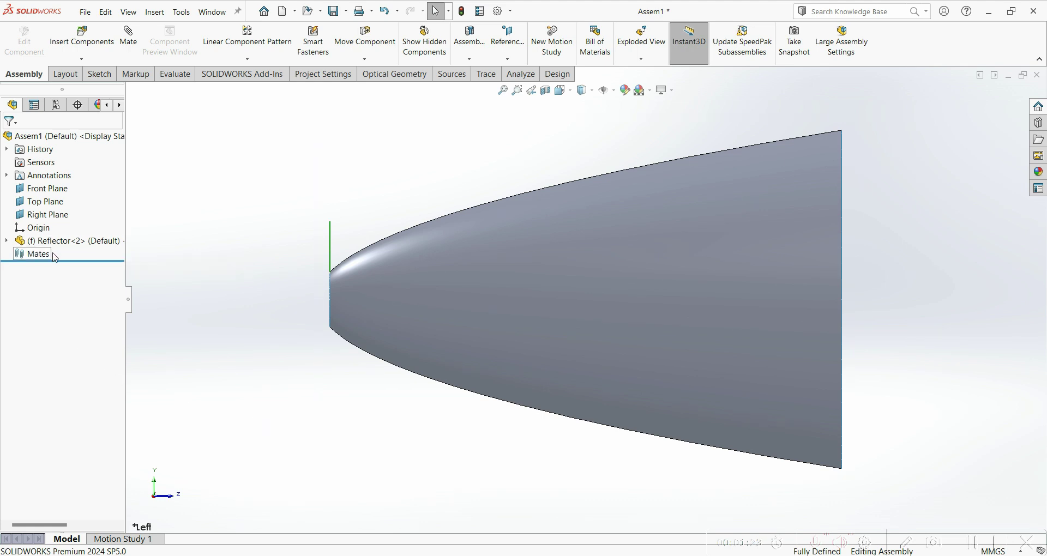
{"action": "key", "text": "f"}
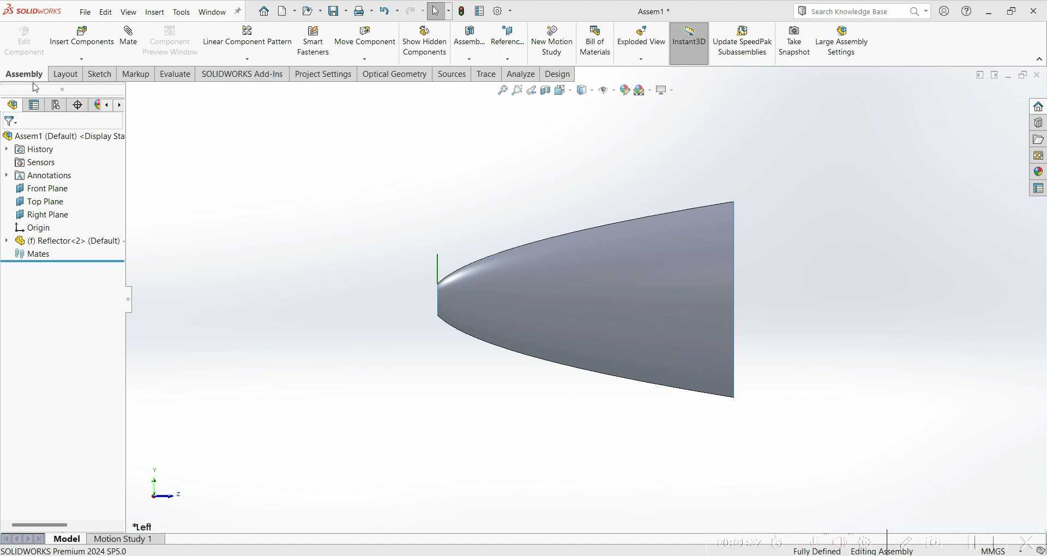
{"action": "left_click", "coordinate": [82, 41]}
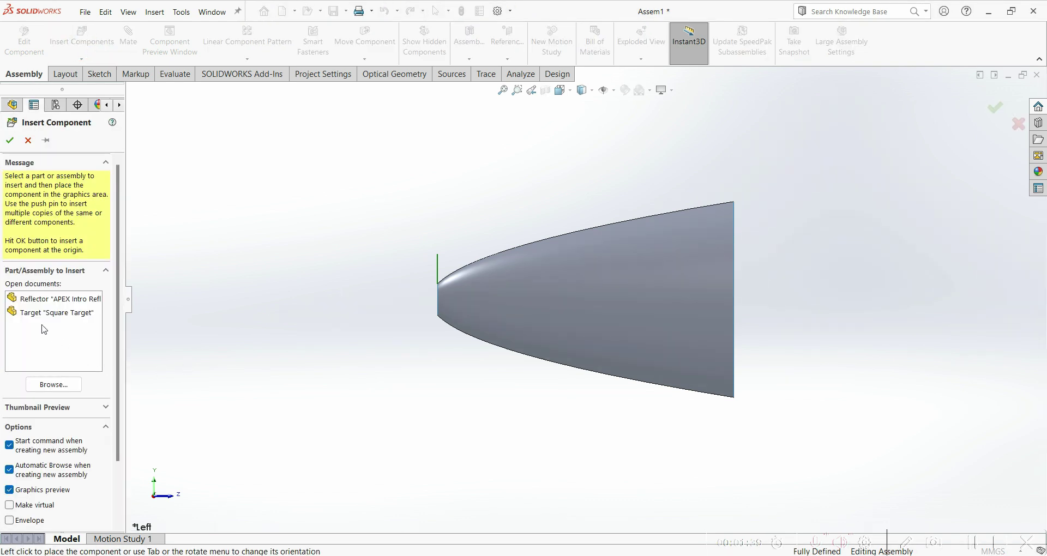
{"action": "left_click", "coordinate": [44, 314]}
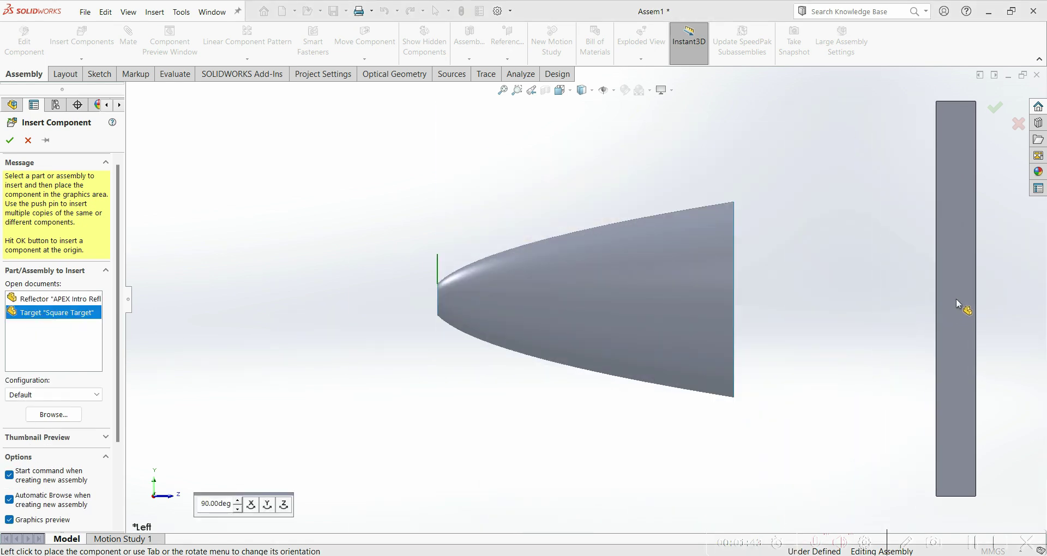
{"action": "left_click", "coordinate": [960, 300]}
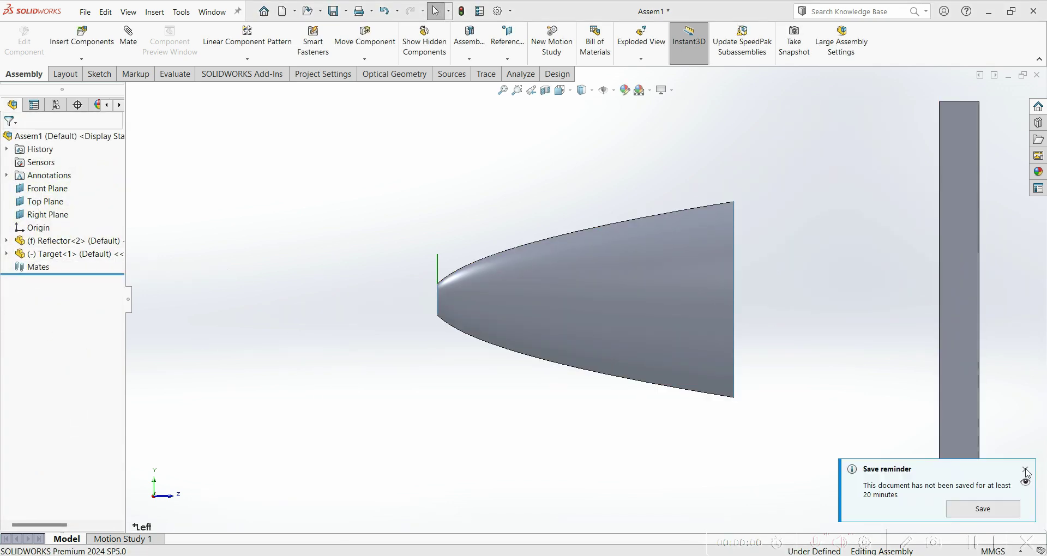
{"action": "left_click", "coordinate": [36, 303]}
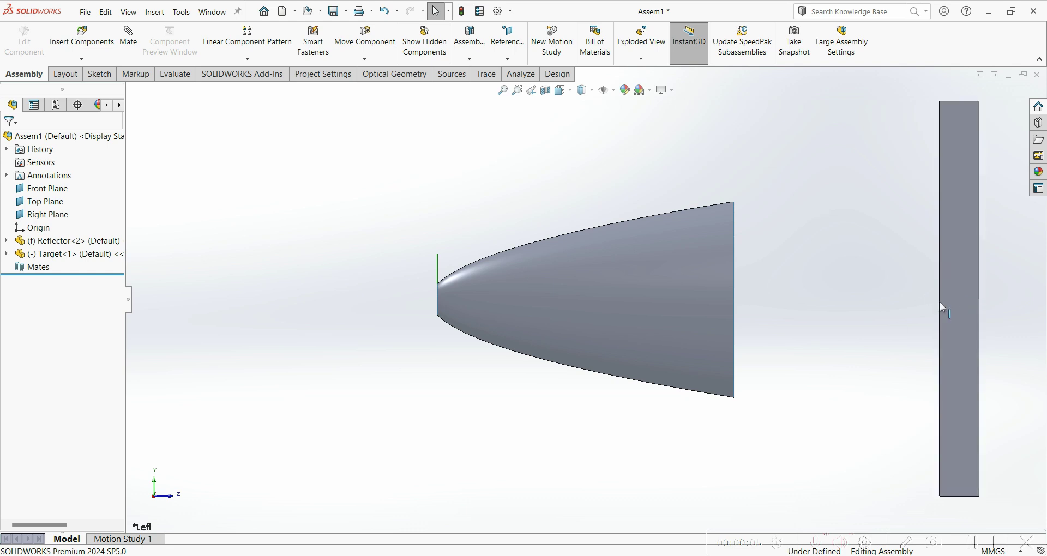
Freely reposition the Target slightly, keeping it beyond the Reflector's wide opening.
{"action": "mouse_move", "coordinate": [948, 292]}
{"action": "left_mouse_down"}
{"action": "mouse_move", "coordinate": [929, 291]}
{"action": "mouse_move", "coordinate": [947, 303]}
{"action": "left_mouse_up"}
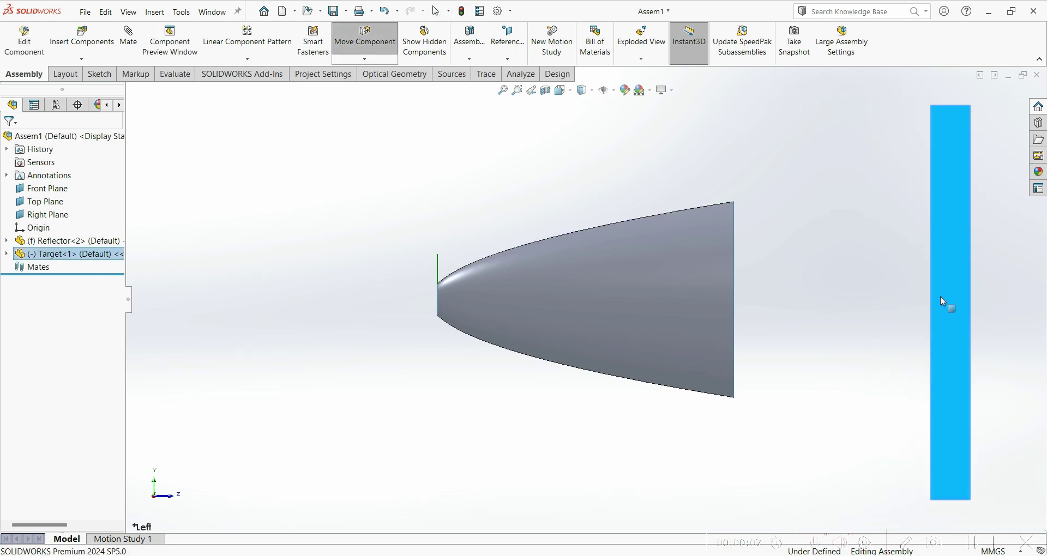
{"action": "left_click", "coordinate": [869, 276]}
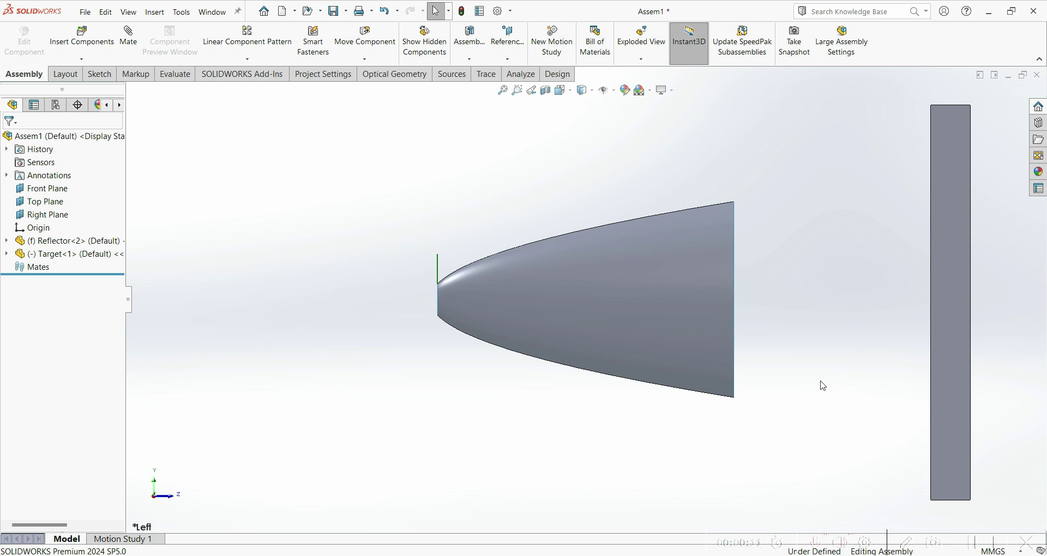
{"action": "left_click_drag", "start_coordinate": [958, 255], "coordinate": [960, 240]}
{"action": "left_click", "coordinate": [987, 408]}
{"action": "key", "text": "f"}
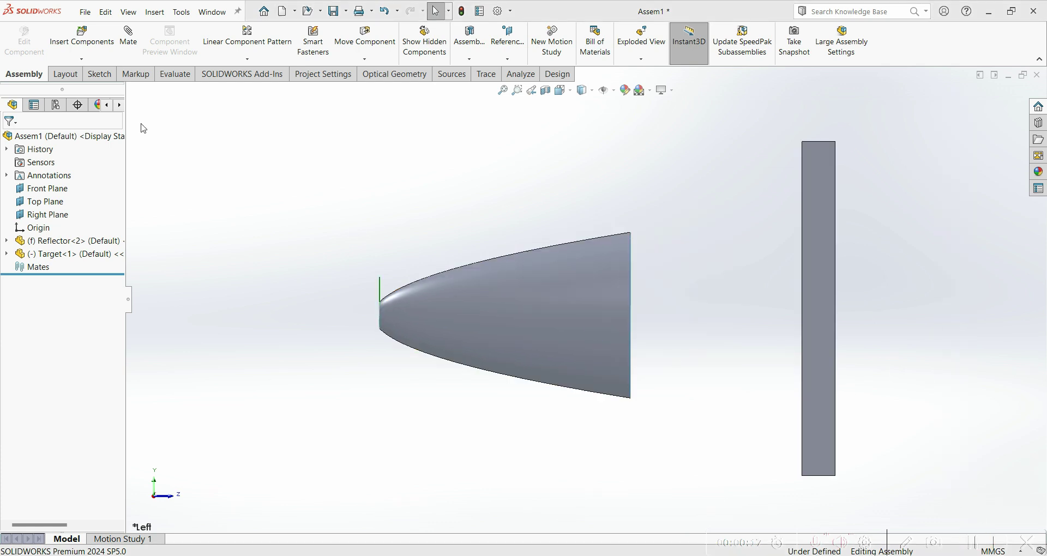
Mate the Target's Top Plane coincident with the Reflector's Top Plane.
{"action": "left_click", "coordinate": [130, 55]}
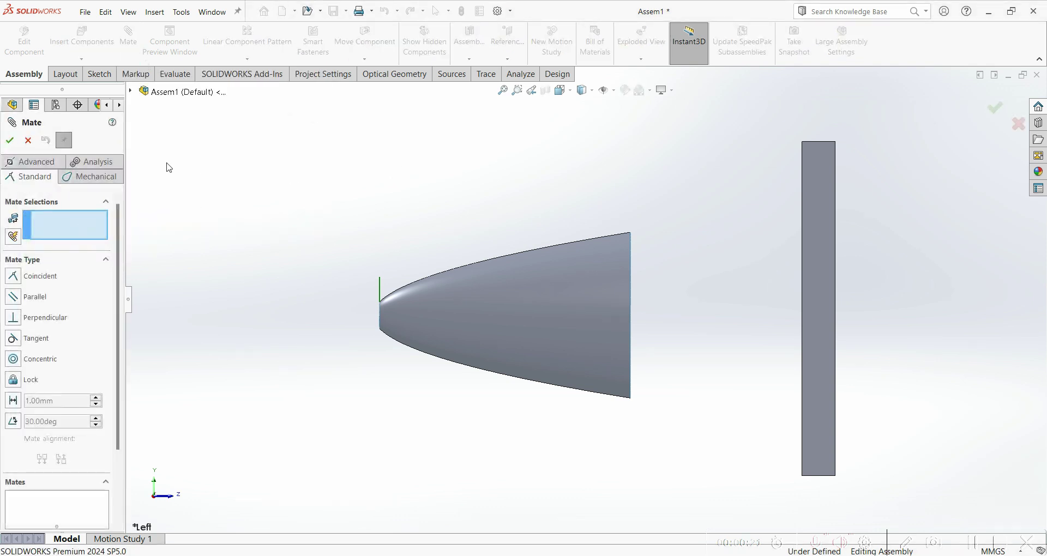
{"action": "left_click", "coordinate": [131, 91]}
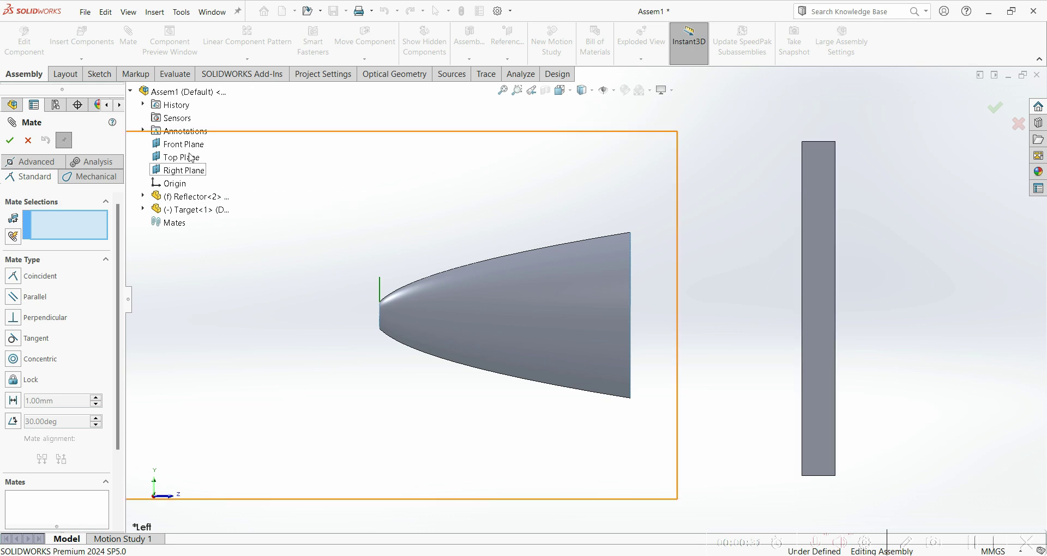
{"action": "left_click", "coordinate": [143, 197]}
{"action": "left_click", "coordinate": [143, 340]}
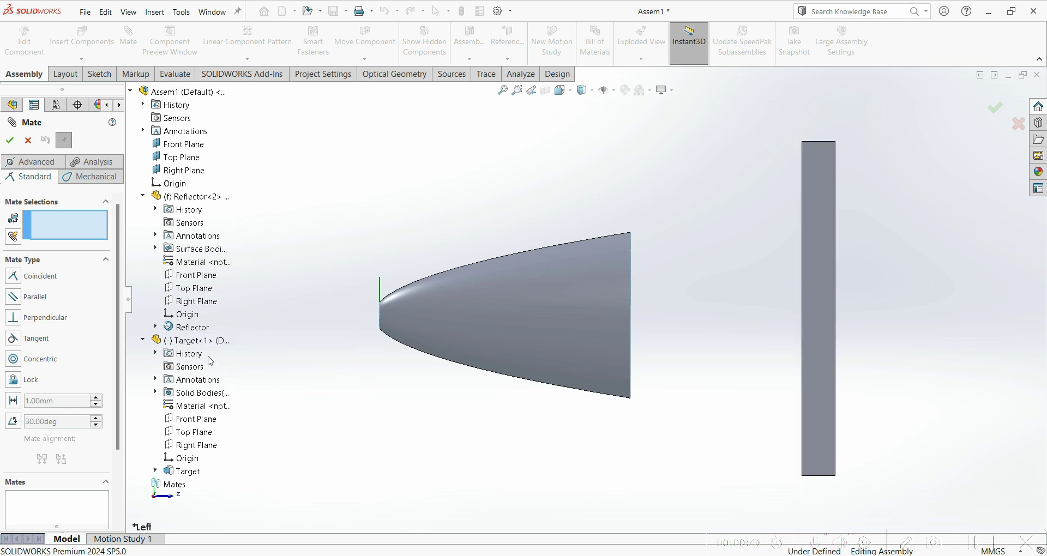
{"action": "left_click", "coordinate": [200, 288]}
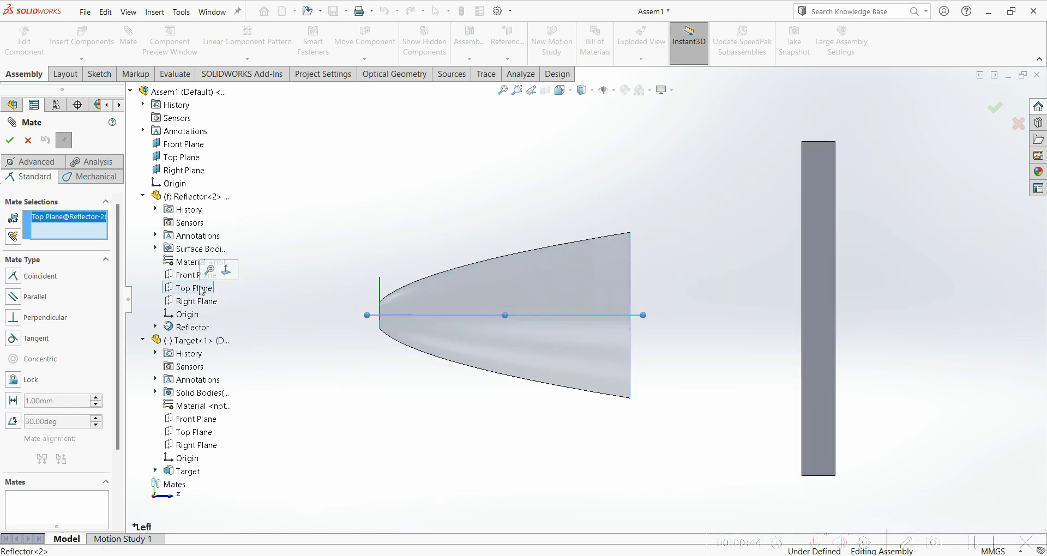
{"action": "left_click", "coordinate": [197, 433]}
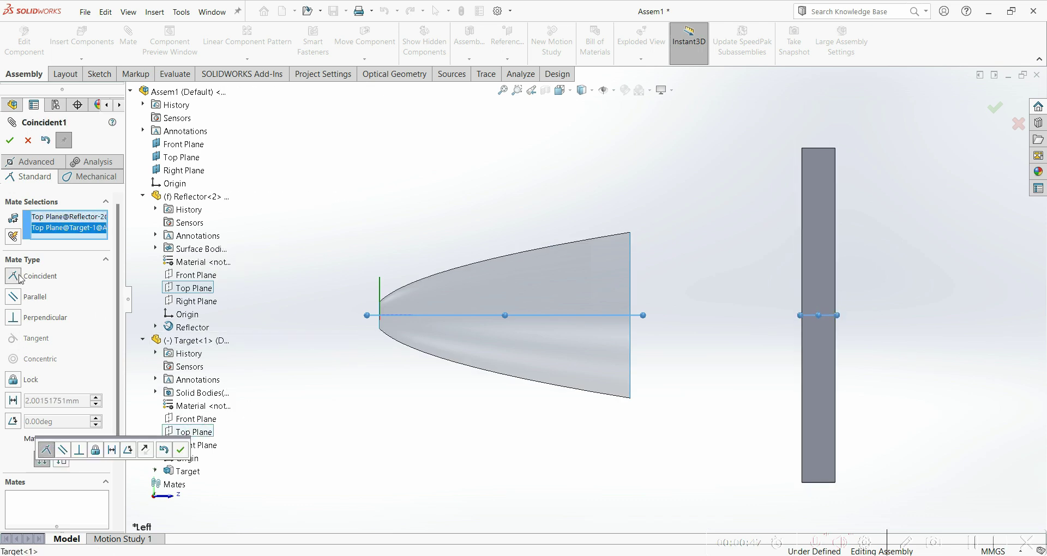
{"action": "left_click", "coordinate": [9, 141]}
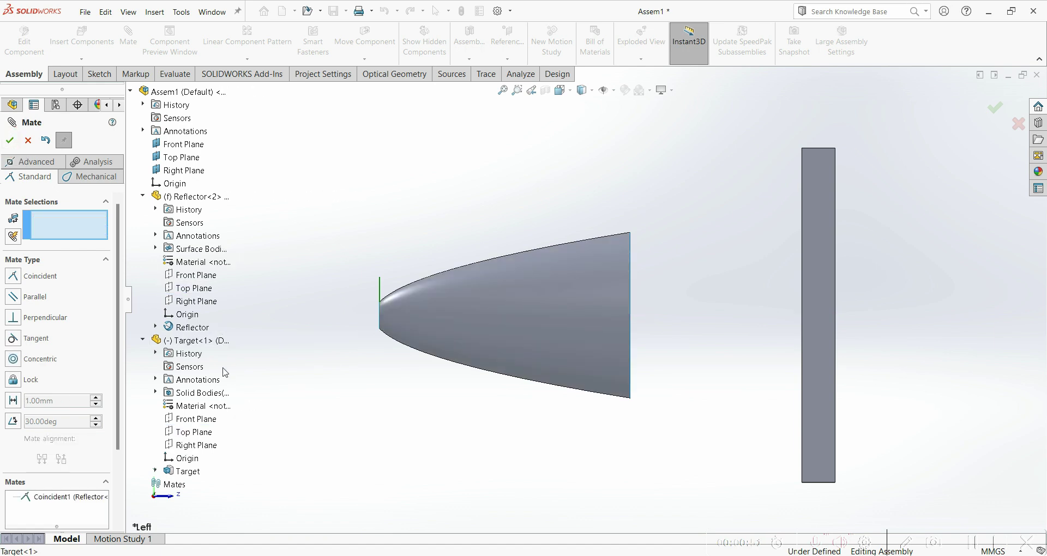
Mate the Target's Right Plane coincident with the Reflector's Right Plane.
{"action": "left_click", "coordinate": [200, 302]}
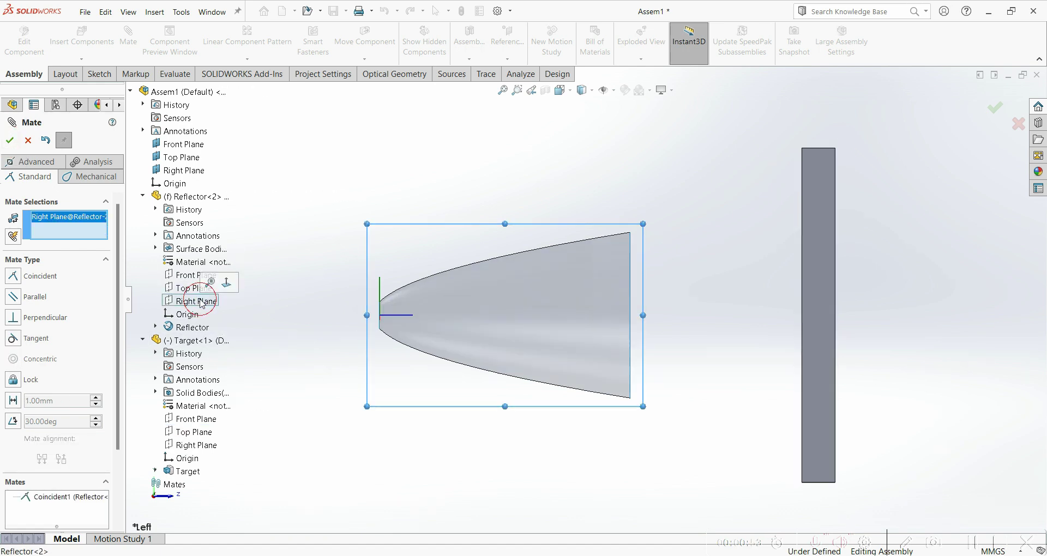
{"action": "left_click", "coordinate": [208, 448]}
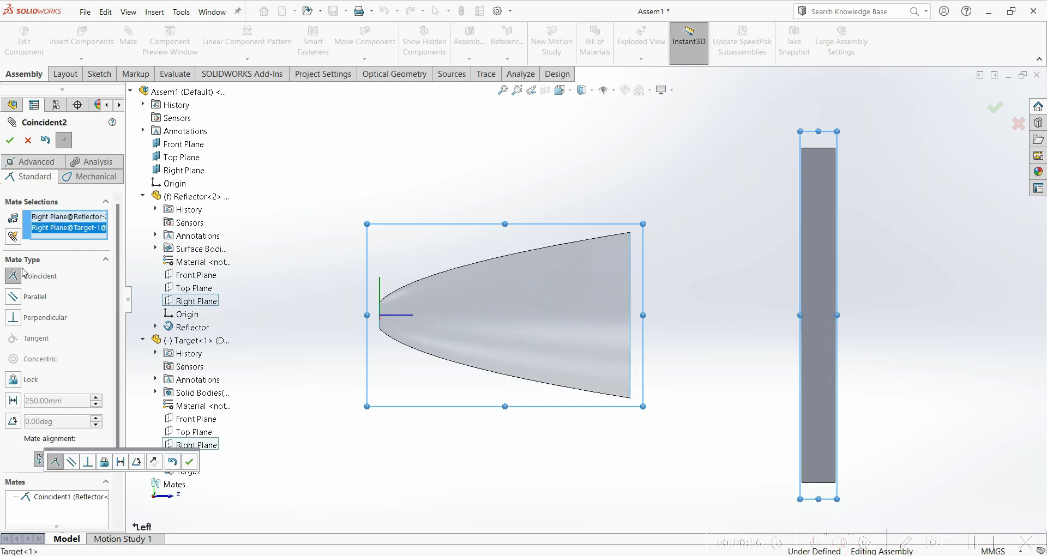
{"action": "left_click", "coordinate": [10, 141]}
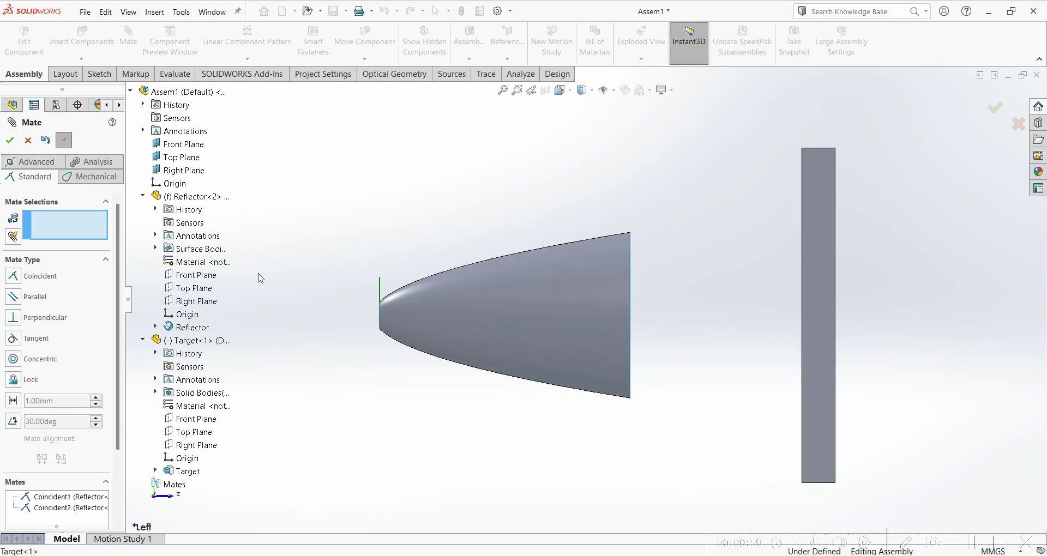
Add a 250 mm distance mate between the Front Planes of the Reflector and Target, and finish mating.
{"action": "left_click", "coordinate": [207, 280]}
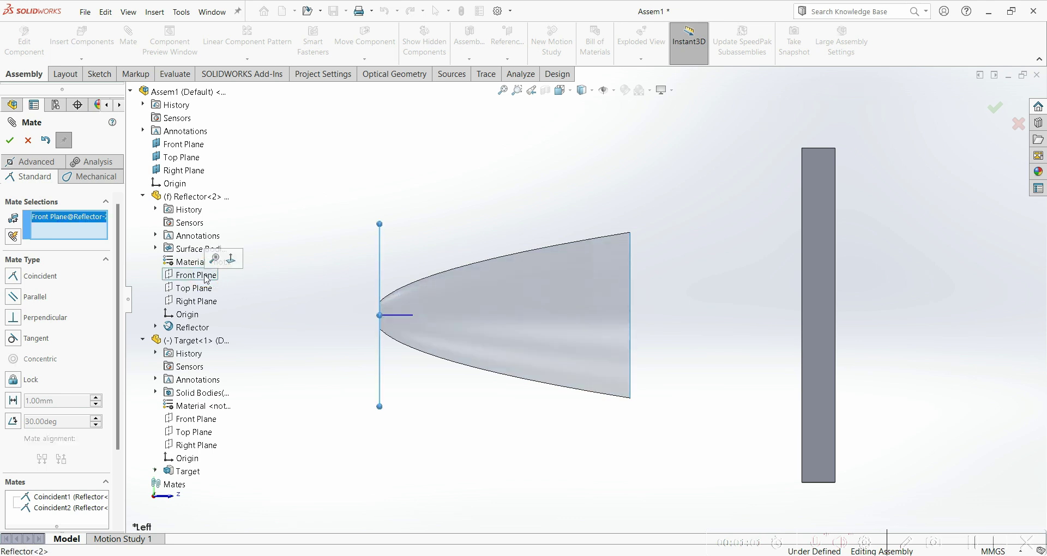
{"action": "left_click", "coordinate": [206, 420]}
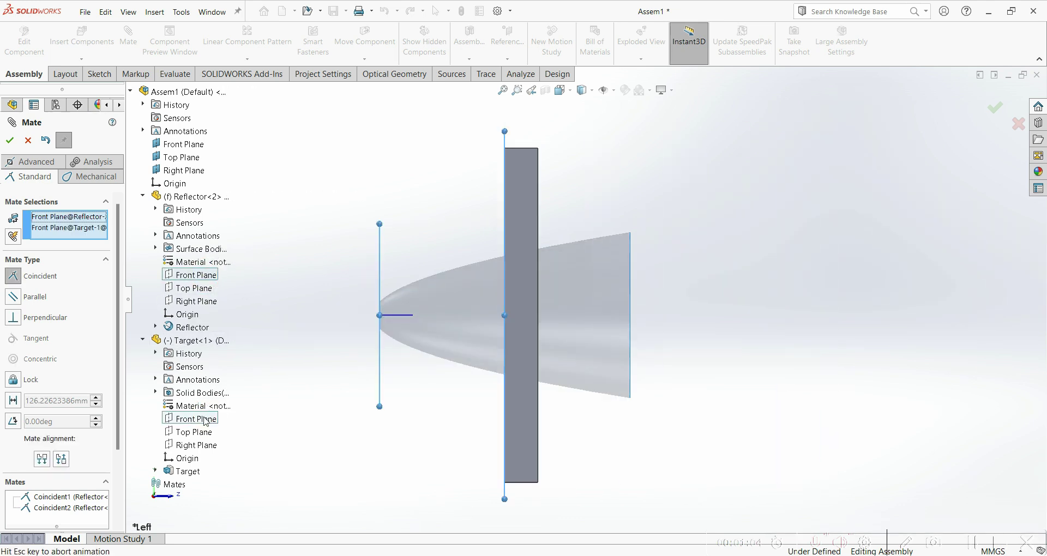
{"action": "left_click", "coordinate": [13, 400]}
{"action": "type", "text": "250"}
{"action": "key", "text": "Return"}
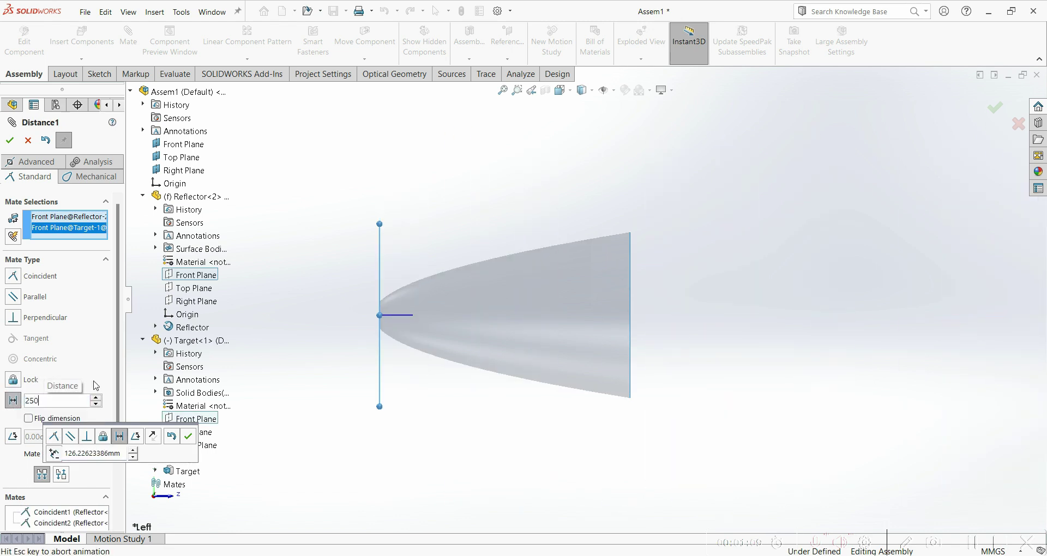
{"action": "scroll", "coordinate": [815, 279], "scroll_direction": "up", "scroll_amount": 3}
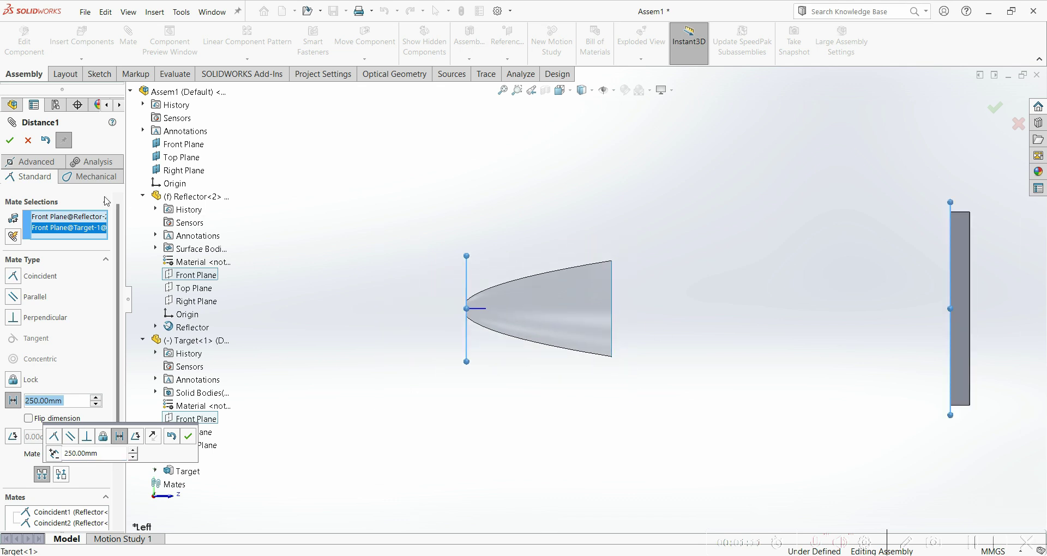
{"action": "left_click", "coordinate": [9, 140]}
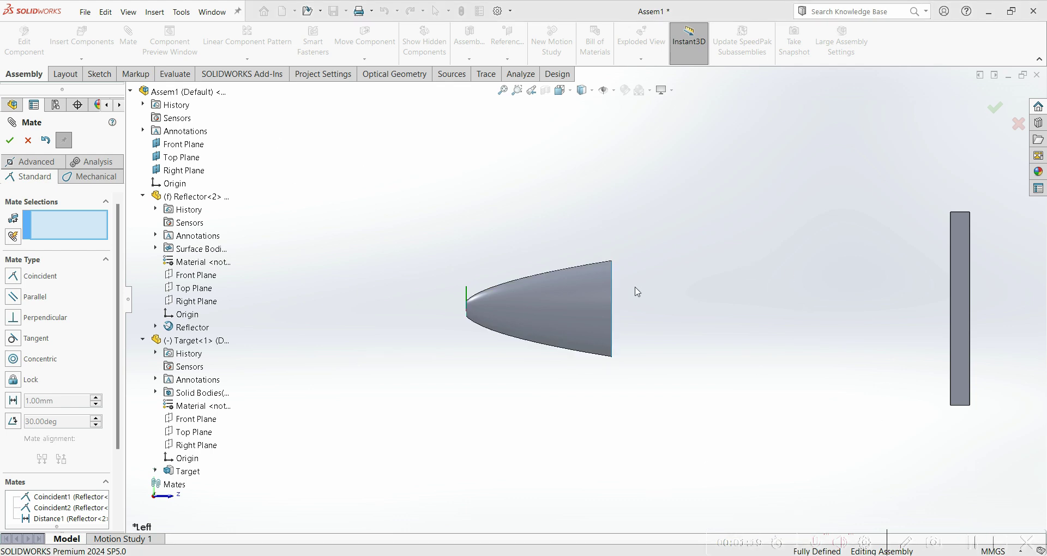
{"action": "left_click", "coordinate": [28, 140]}
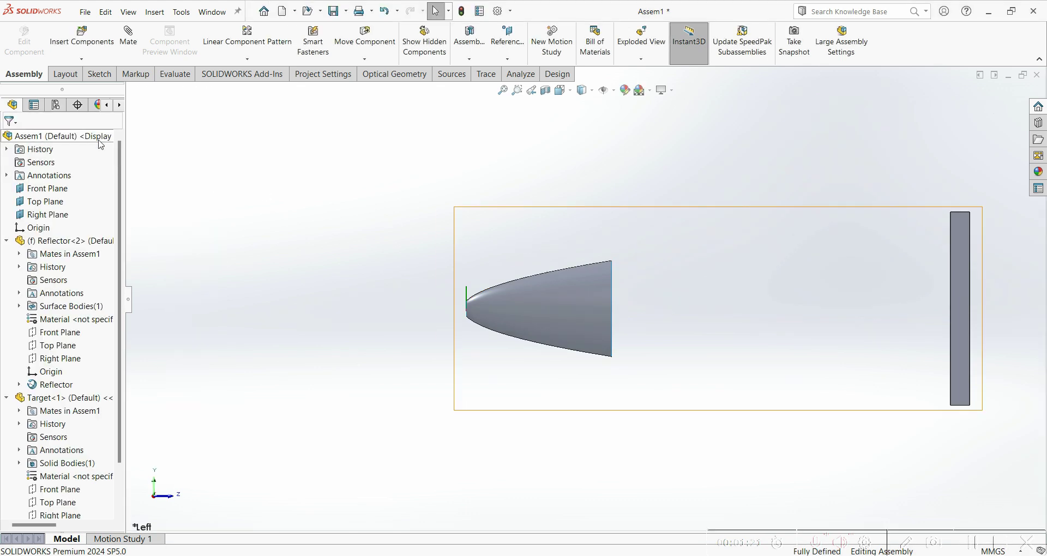
Save the assembly as Illuminator in the APEX_Intro folder.
{"action": "left_click", "coordinate": [333, 11]}
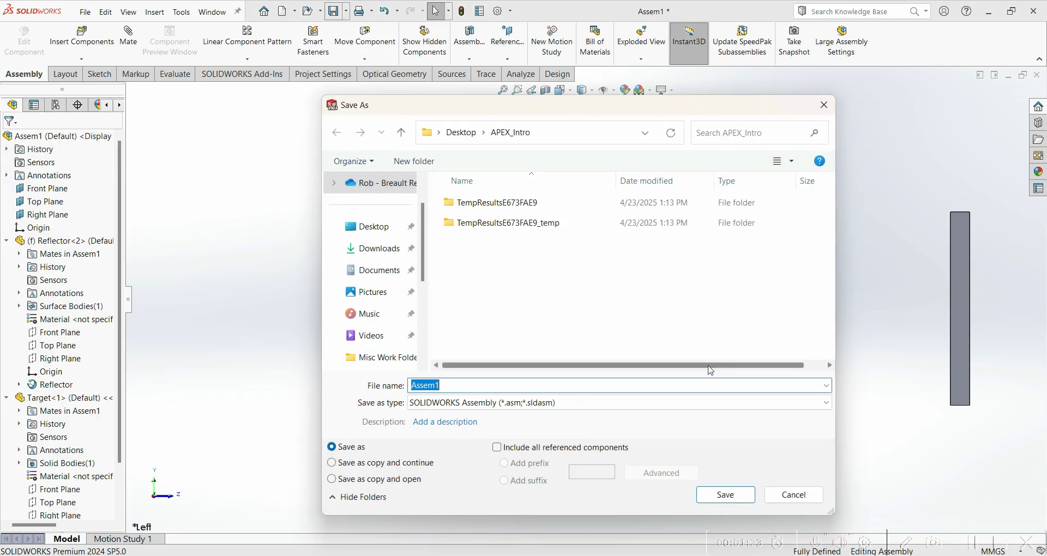
{"action": "type", "text": "Illuminator"}
{"action": "left_click", "coordinate": [726, 495]}
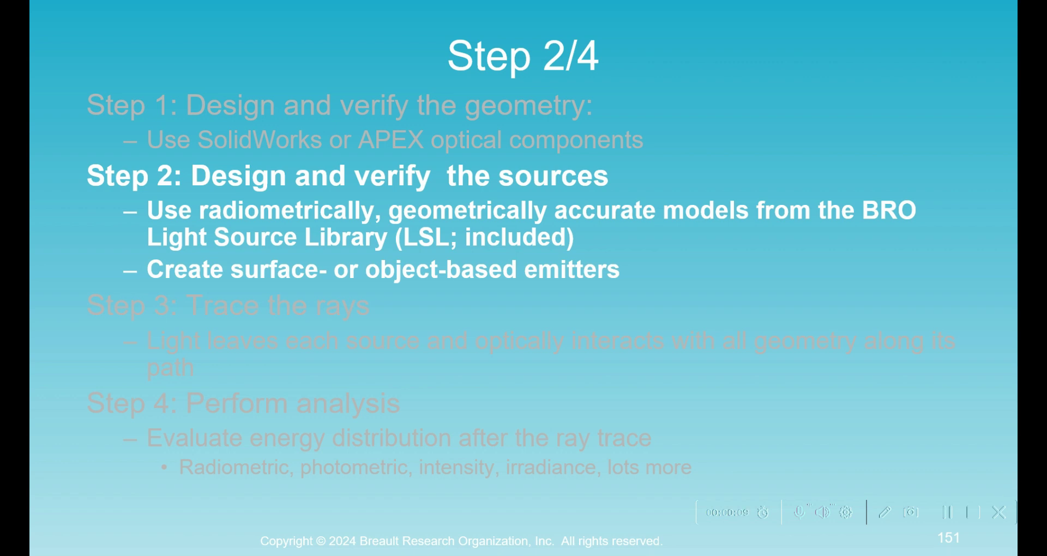
{"action": "left_click", "coordinate": [998, 466]}
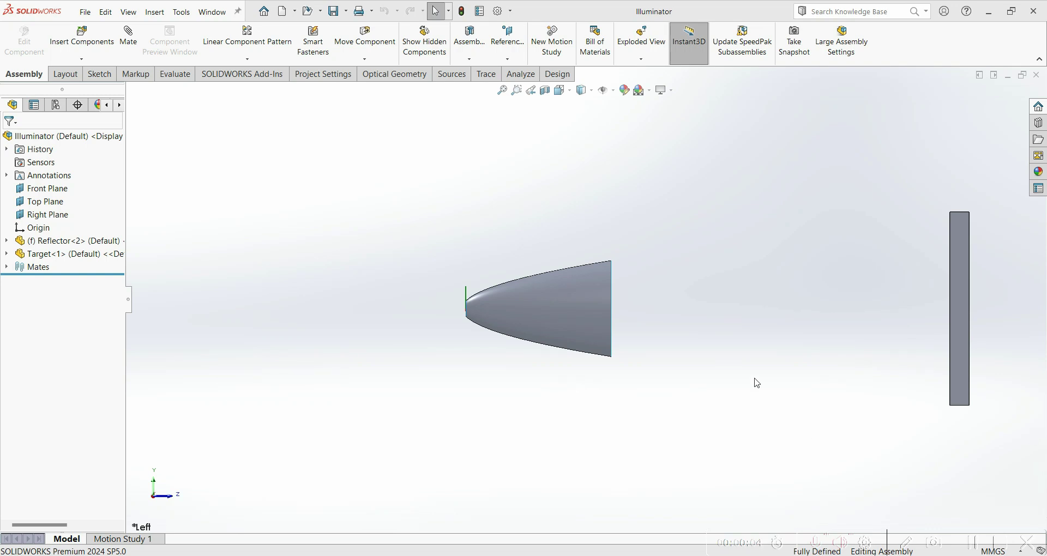
Choose the LW3C LED from the APEX light source library and start inserting it into the assembly.
{"action": "left_click", "coordinate": [452, 78]}
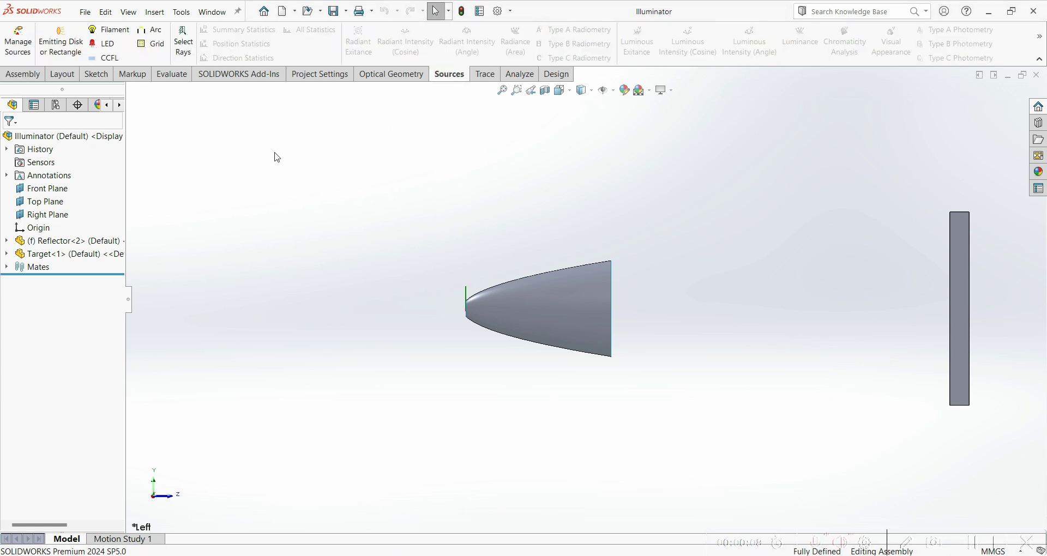
{"action": "left_click", "coordinate": [18, 57]}
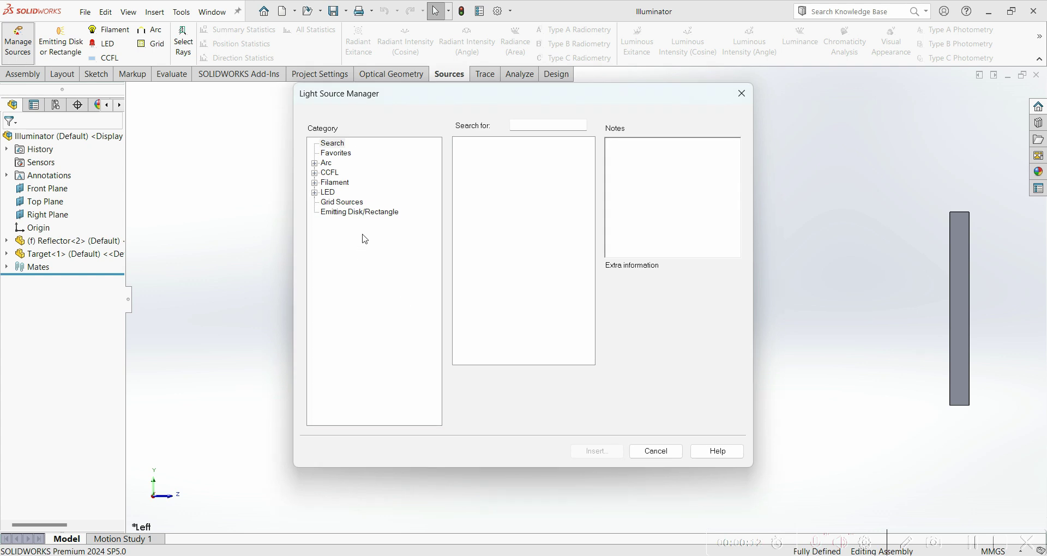
{"action": "left_click", "coordinate": [314, 193]}
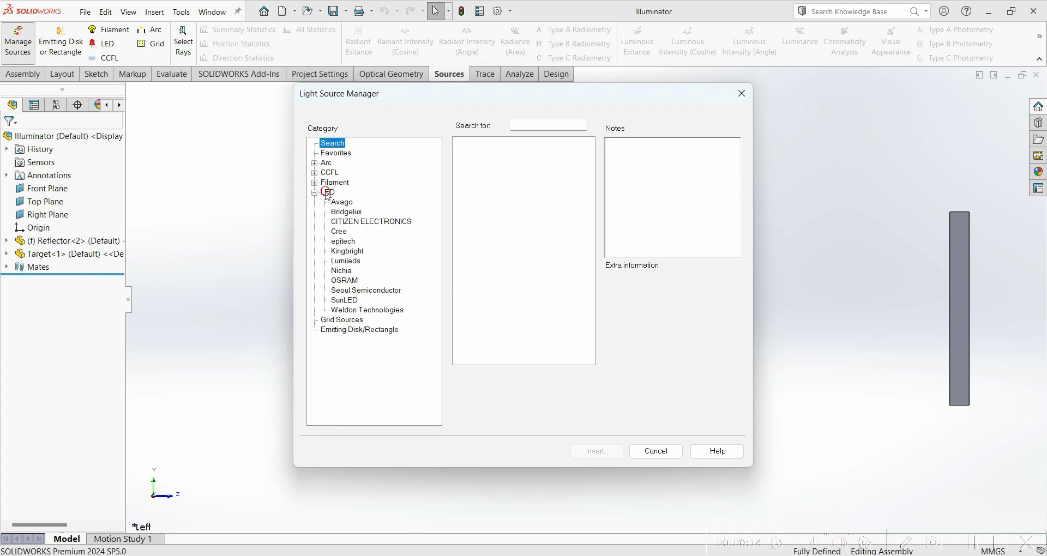
{"action": "left_click", "coordinate": [327, 192]}
{"action": "scroll", "coordinate": [482, 272], "scroll_direction": "down", "scroll_amount": 2}
{"action": "scroll", "coordinate": [481, 273], "scroll_direction": "down", "scroll_amount": 10}
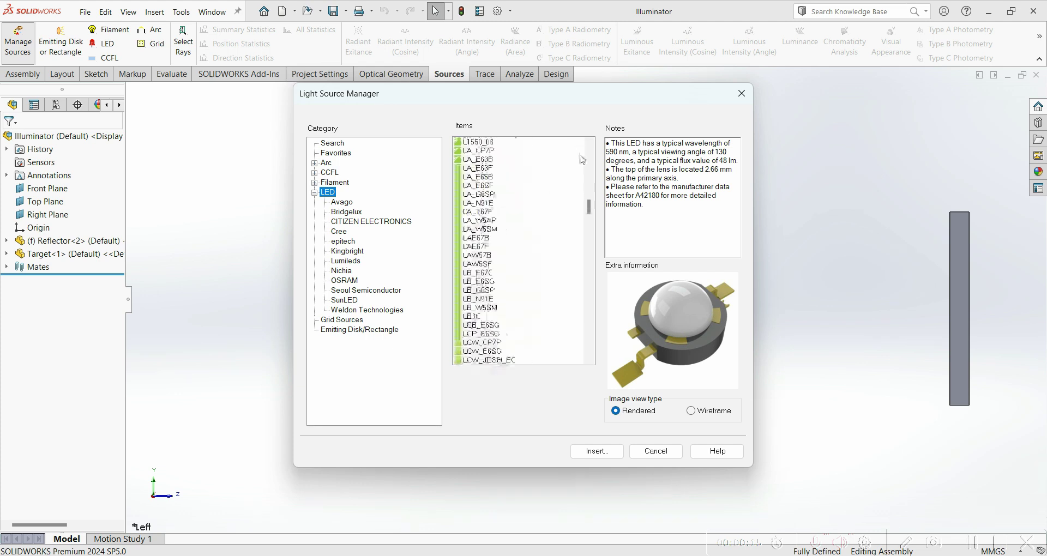
{"action": "scroll", "coordinate": [513, 280], "scroll_direction": "down", "scroll_amount": 10}
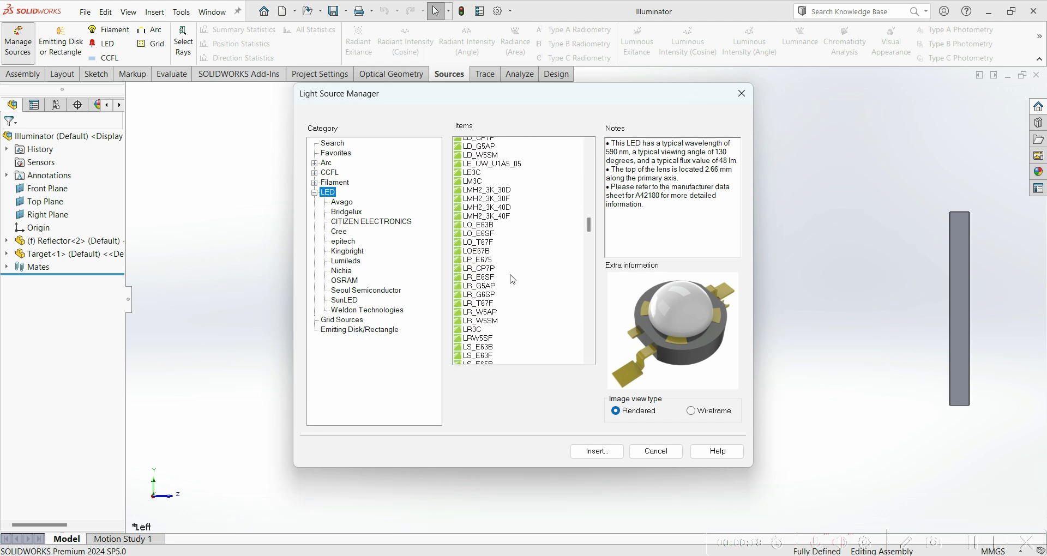
{"action": "scroll", "coordinate": [513, 279], "scroll_direction": "down", "scroll_amount": 5}
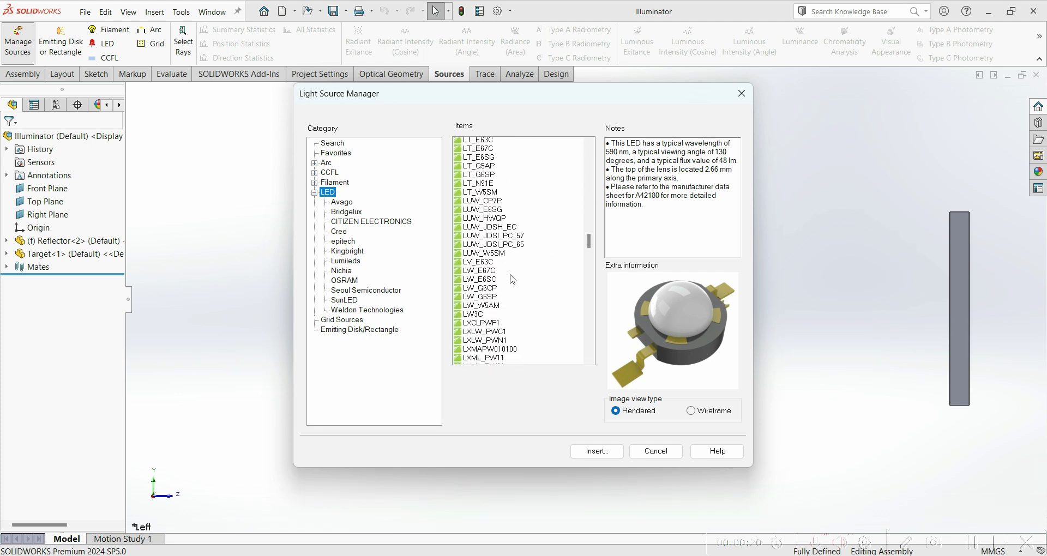
{"action": "left_click", "coordinate": [479, 282]}
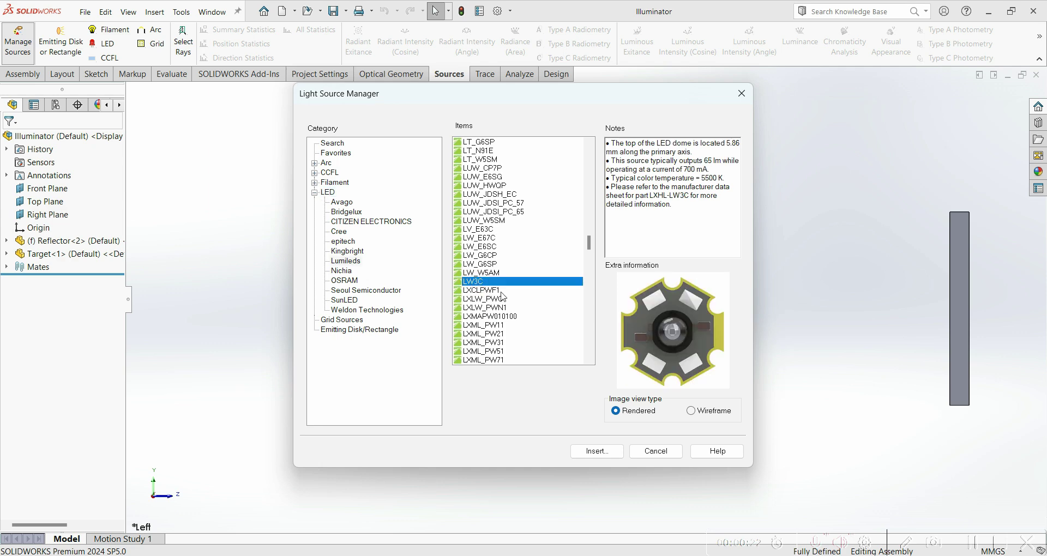
{"action": "left_click", "coordinate": [597, 451]}
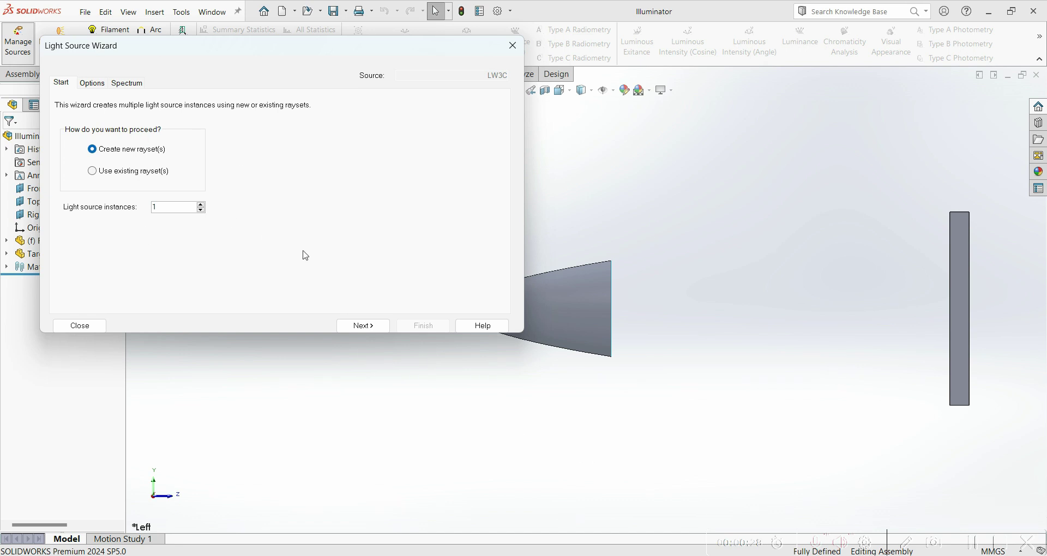
Create a new single-wavelength rayset for one LW3C instance with flux 1 and 100000 rays, changing its wavelength from the default.
{"action": "left_click", "coordinate": [382, 328]}
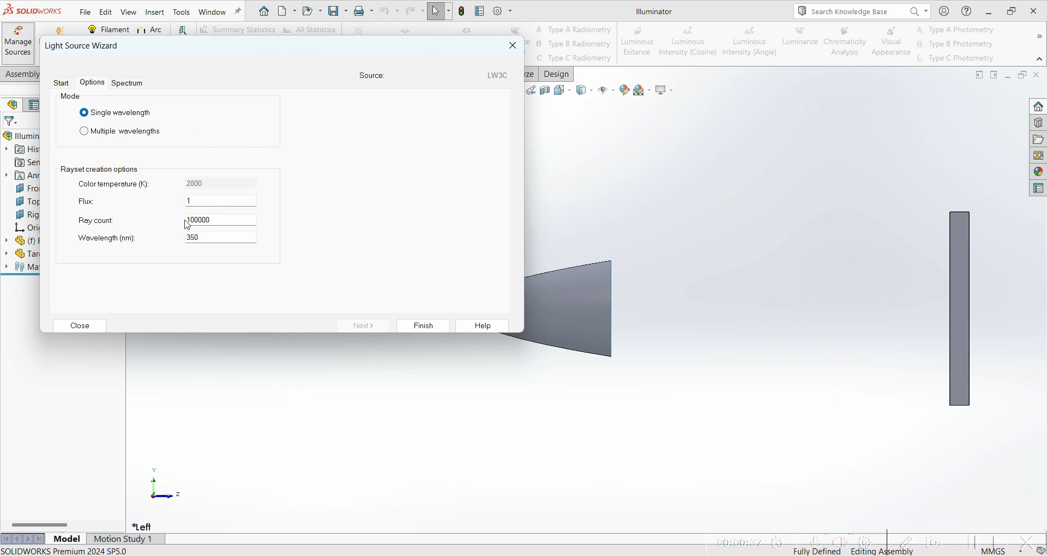
{"action": "left_click_drag", "start_coordinate": [214, 237], "coordinate": [183, 236]}
{"action": "type", "text": "55"}
{"action": "left_click", "coordinate": [425, 326]}
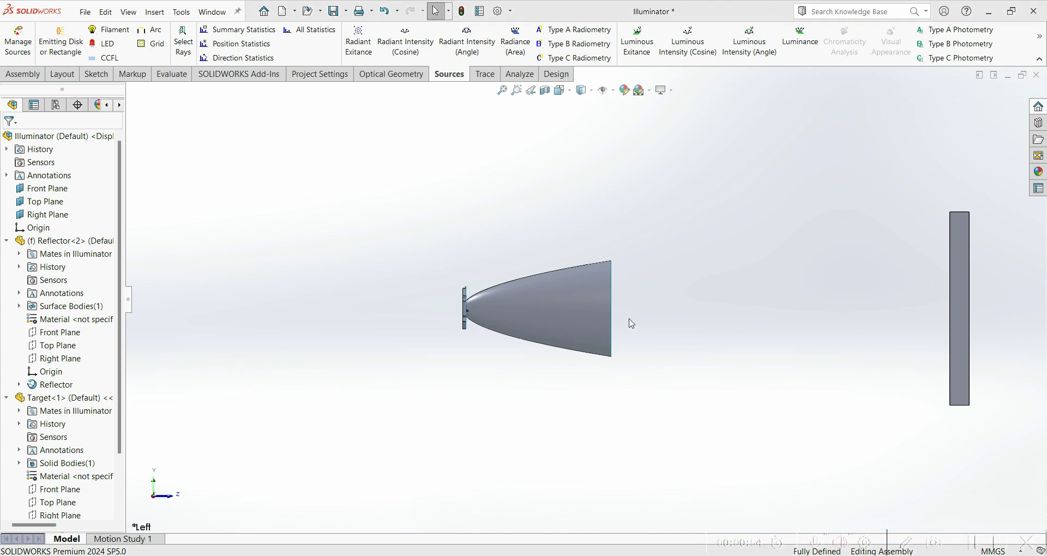
Make the Reflector component transparent so the LED inside its narrow end can be seen.
{"action": "scroll", "coordinate": [604, 296], "scroll_direction": "down", "scroll_amount": 5}
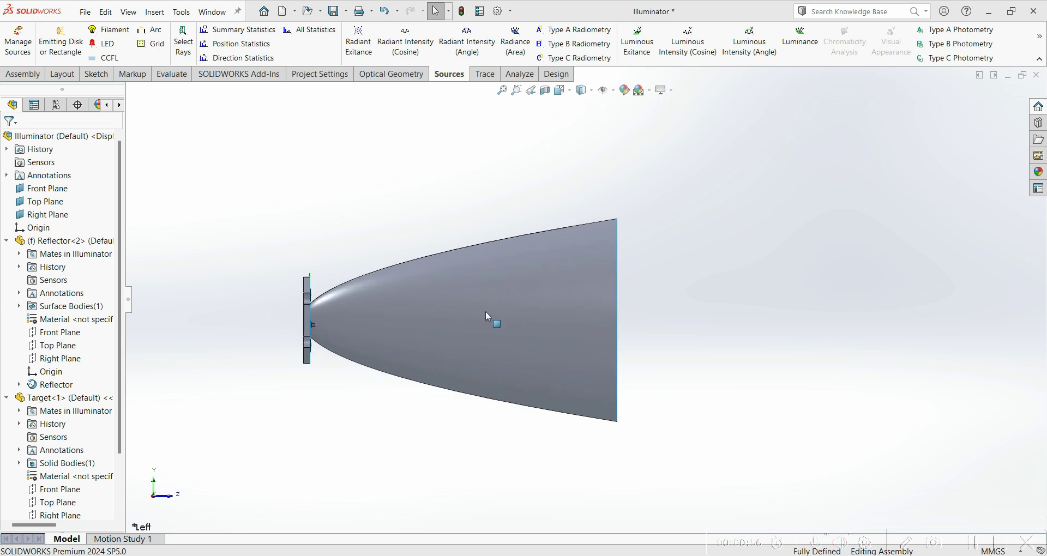
{"action": "right_click", "coordinate": [487, 315]}
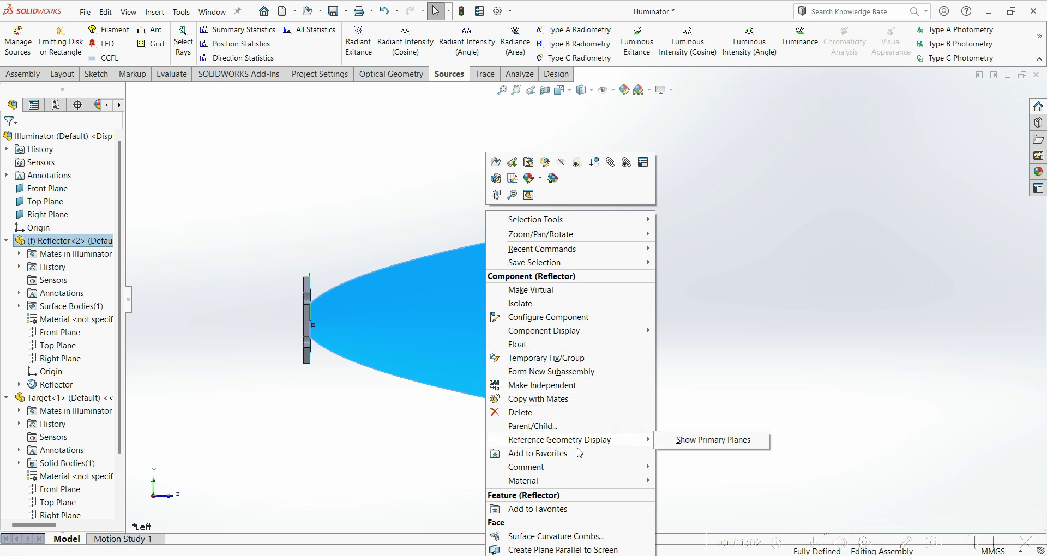
{"action": "left_click", "coordinate": [578, 162]}
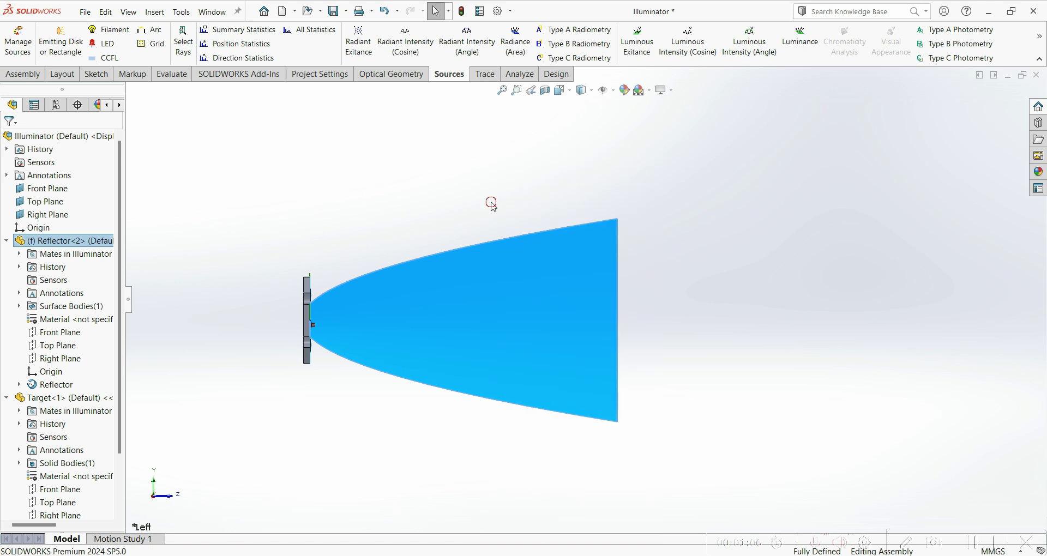
Move the LW3C LED freely out of the Reflector's narrow end, leaving a gap behind the opening.
{"action": "middle_click_drag", "start_coordinate": [488, 360], "coordinate": [469, 339]}
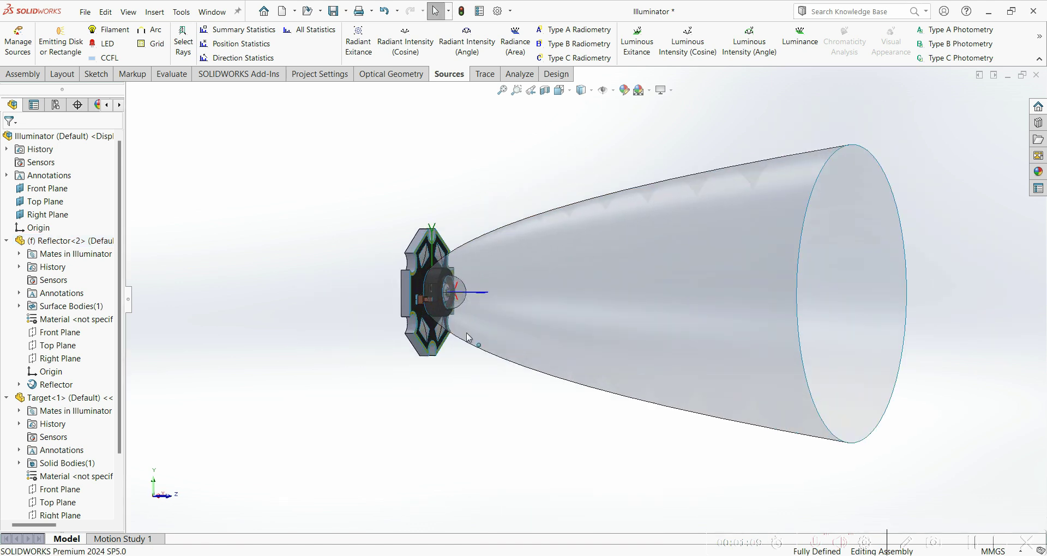
{"action": "scroll", "coordinate": [491, 370], "scroll_direction": "up", "scroll_amount": 1}
{"action": "middle_click_drag", "start_coordinate": [491, 397], "coordinate": [500, 398]}
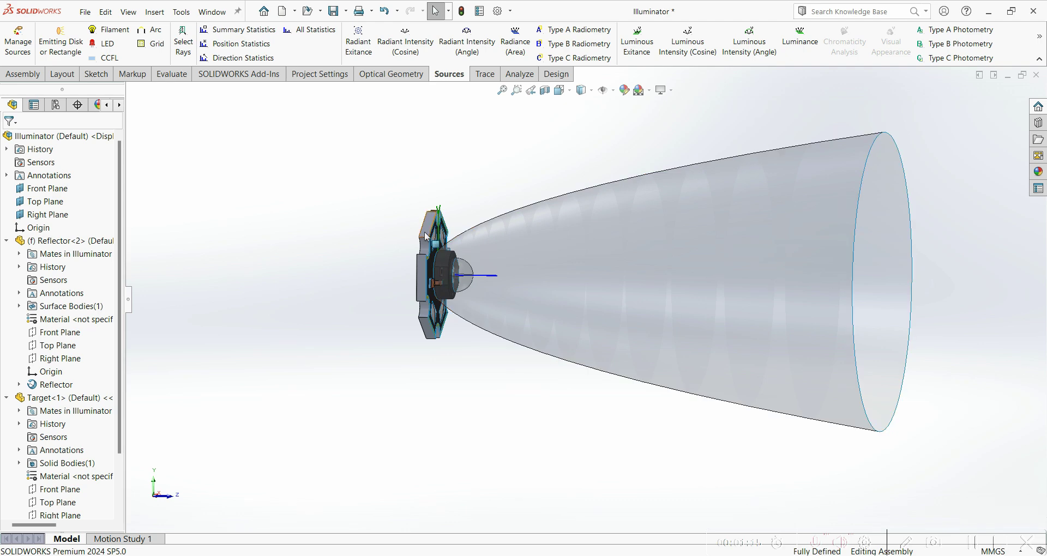
{"action": "left_click_drag", "start_coordinate": [428, 236], "coordinate": [357, 236]}
{"action": "scroll", "coordinate": [388, 266], "scroll_direction": "down", "scroll_amount": 3}
{"action": "middle_click_drag", "start_coordinate": [389, 267], "coordinate": [617, 460]}
{"action": "left_click", "coordinate": [616, 459]}
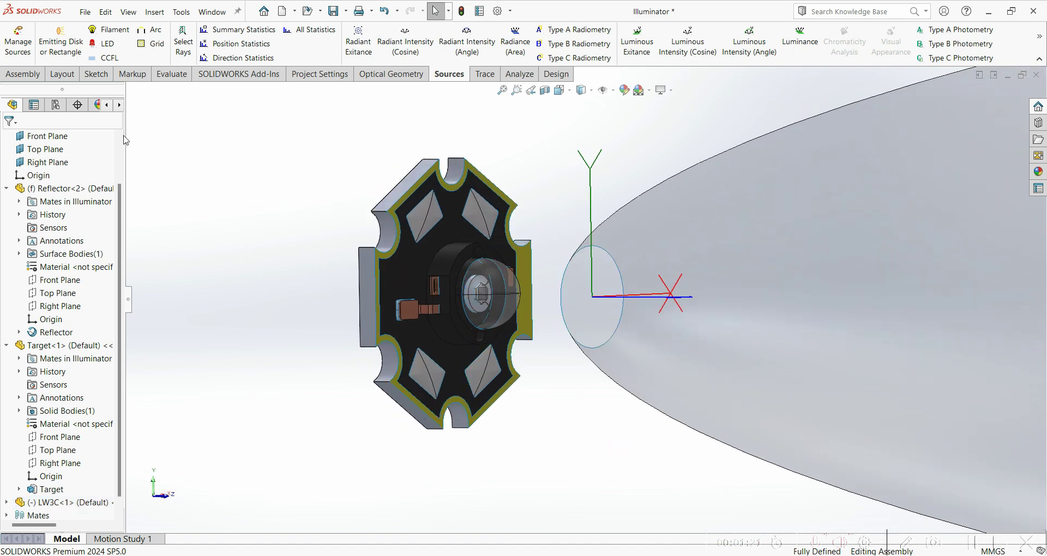
Mate the LW3C LED's front circular face coincident with the edge of the Reflector's narrow opening.
{"action": "left_click", "coordinate": [23, 74]}
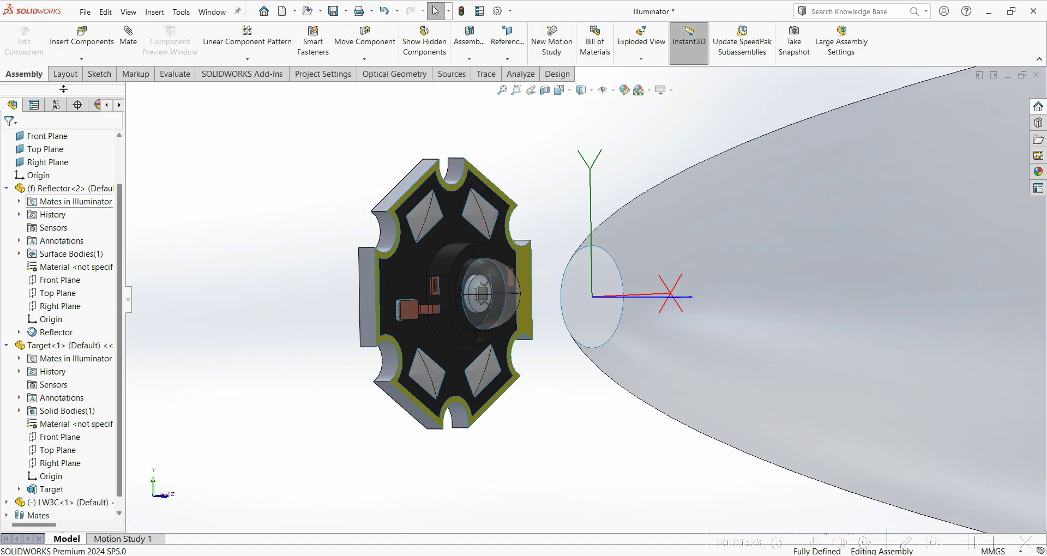
{"action": "left_click", "coordinate": [134, 52]}
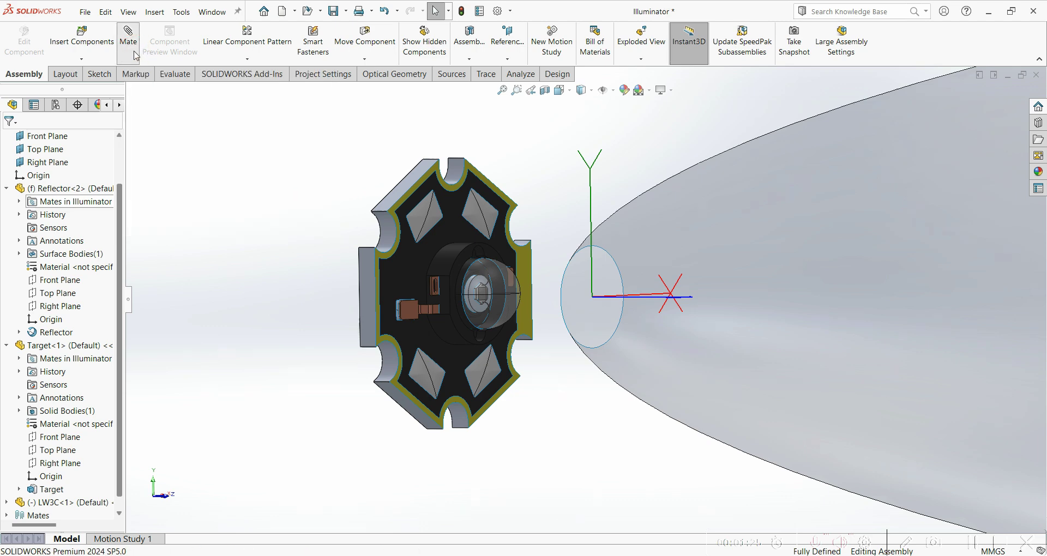
{"action": "left_click", "coordinate": [453, 293]}
{"action": "middle_click_drag", "start_coordinate": [551, 171], "coordinate": [581, 252]}
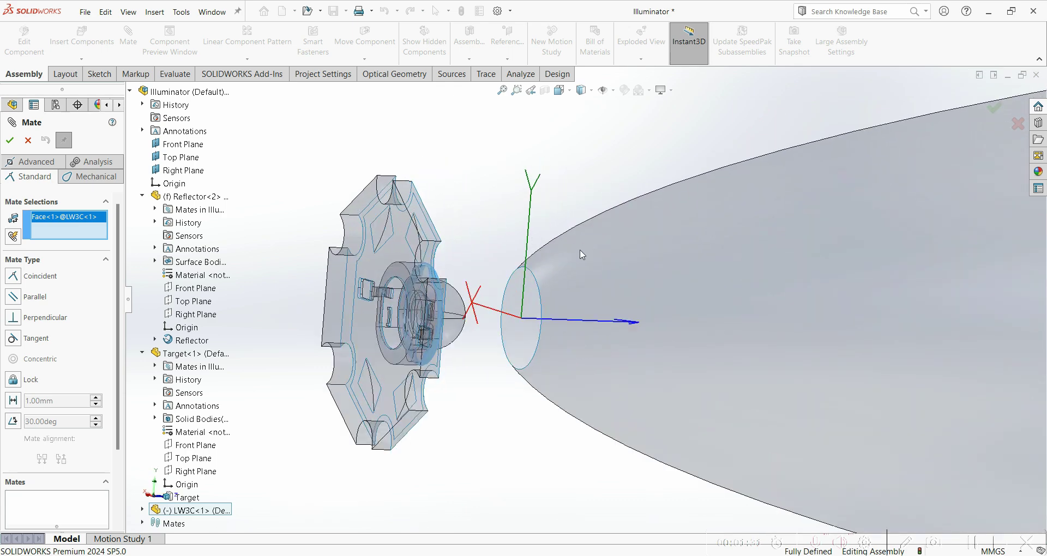
{"action": "left_click", "coordinate": [541, 298]}
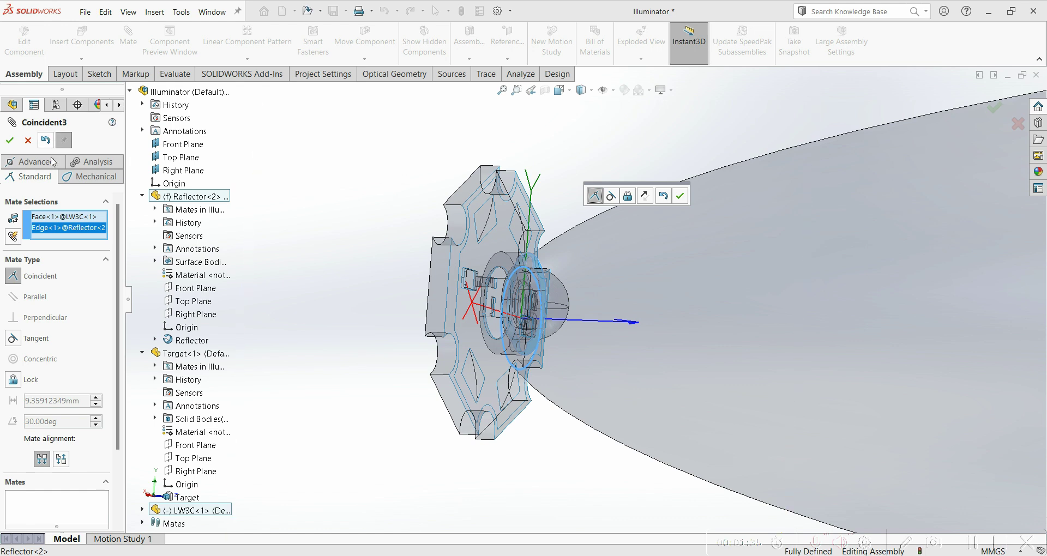
{"action": "left_click", "coordinate": [16, 145]}
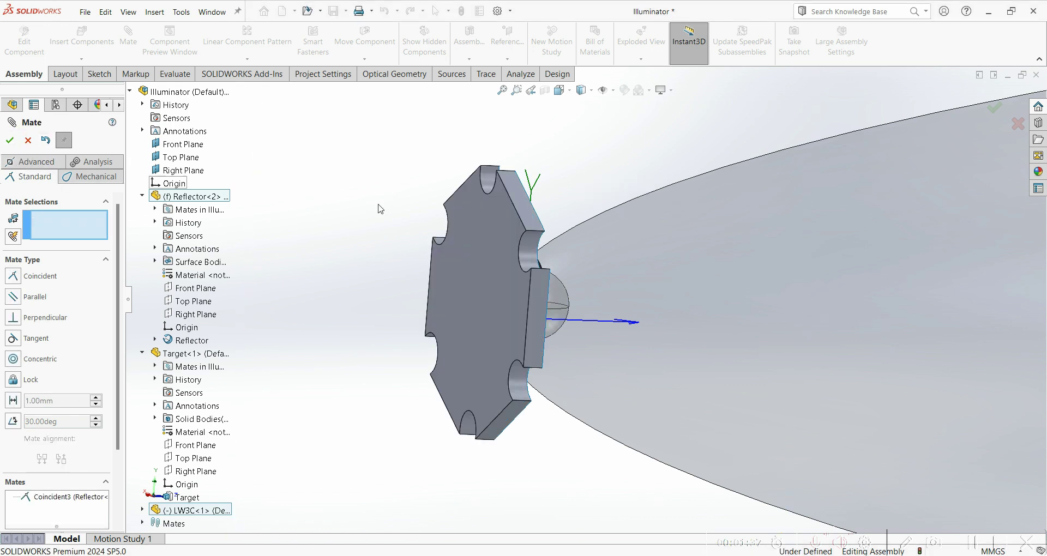
Mate the LW3C LED's Top Plane coincident with the Top Plane of the Illuminator assembly.
{"action": "middle_click_drag", "start_coordinate": [604, 162], "coordinate": [498, 343]}
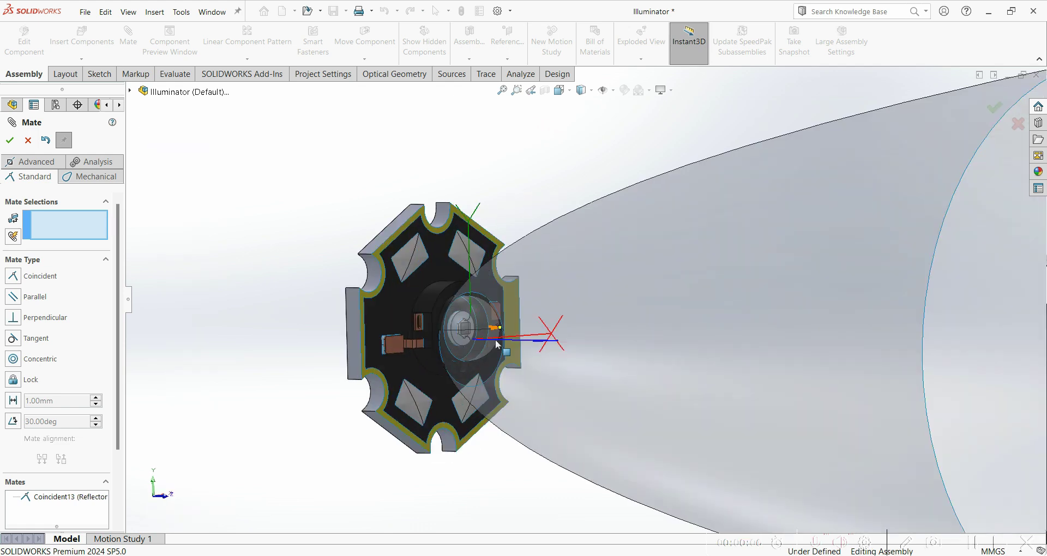
{"action": "left_click", "coordinate": [130, 90]}
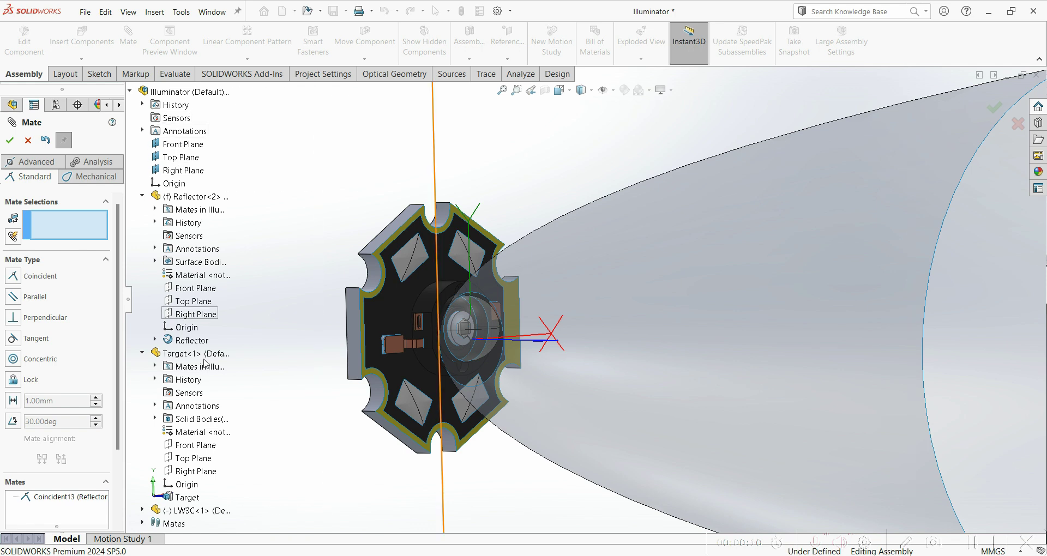
{"action": "left_click", "coordinate": [142, 510]}
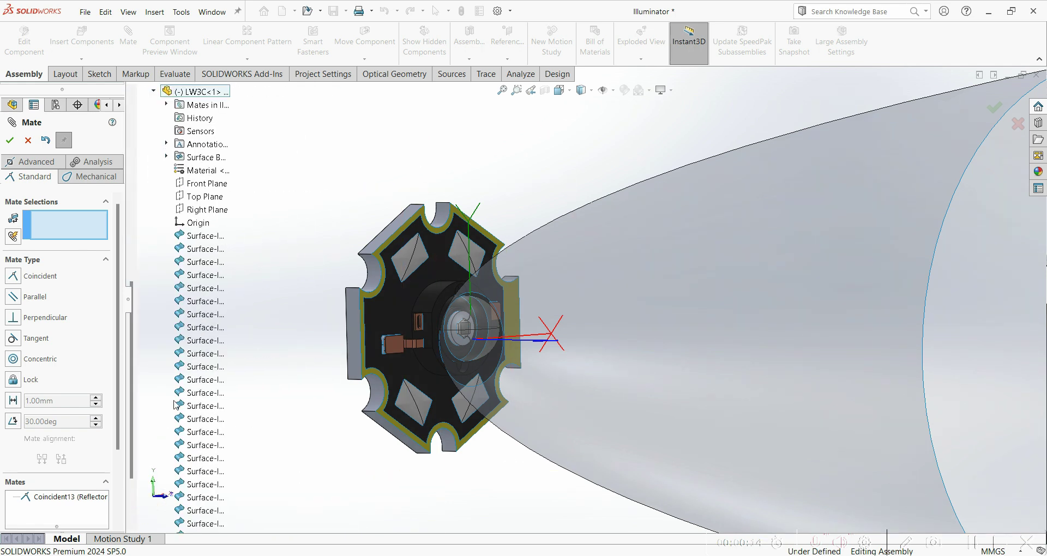
{"action": "scroll", "coordinate": [224, 352], "scroll_direction": "up", "scroll_amount": 6}
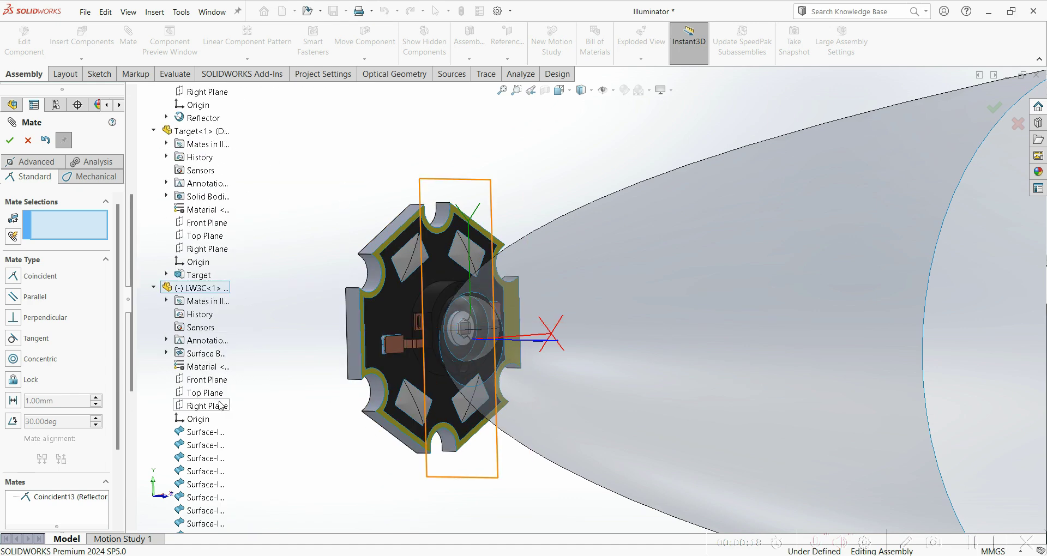
{"action": "left_click", "coordinate": [204, 393]}
{"action": "scroll", "coordinate": [213, 327], "scroll_direction": "up", "scroll_amount": 6}
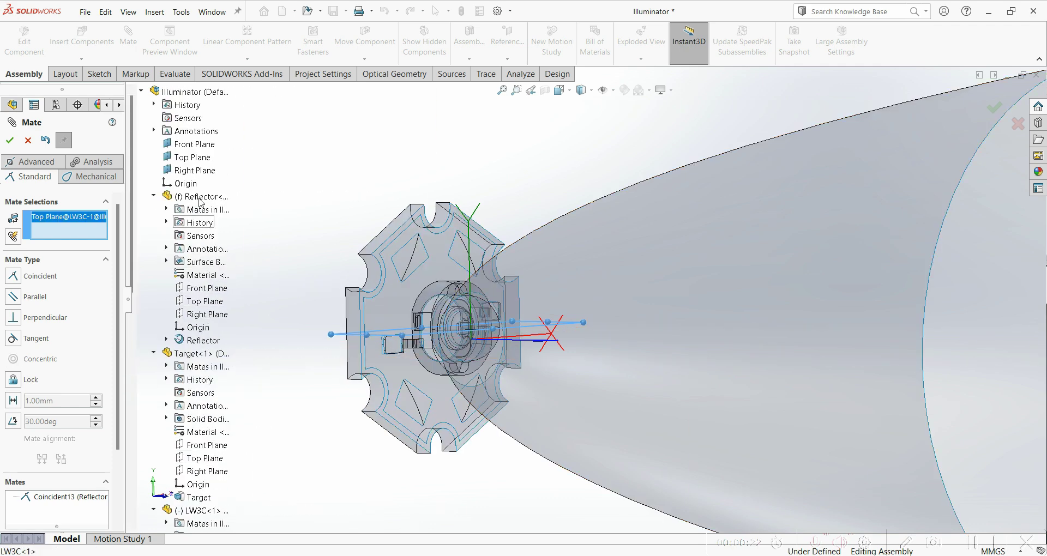
{"action": "left_click", "coordinate": [196, 158]}
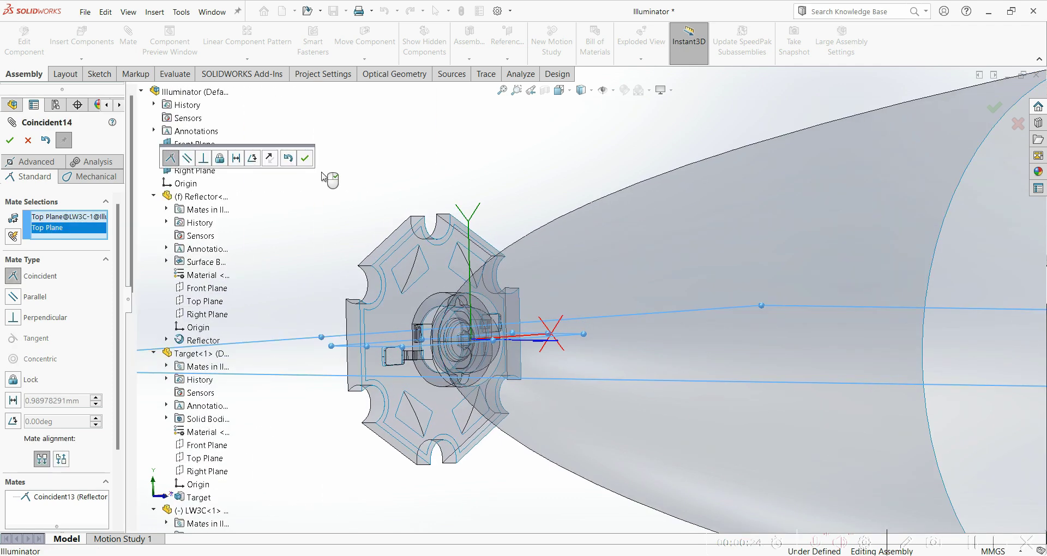
{"action": "left_click", "coordinate": [11, 142]}
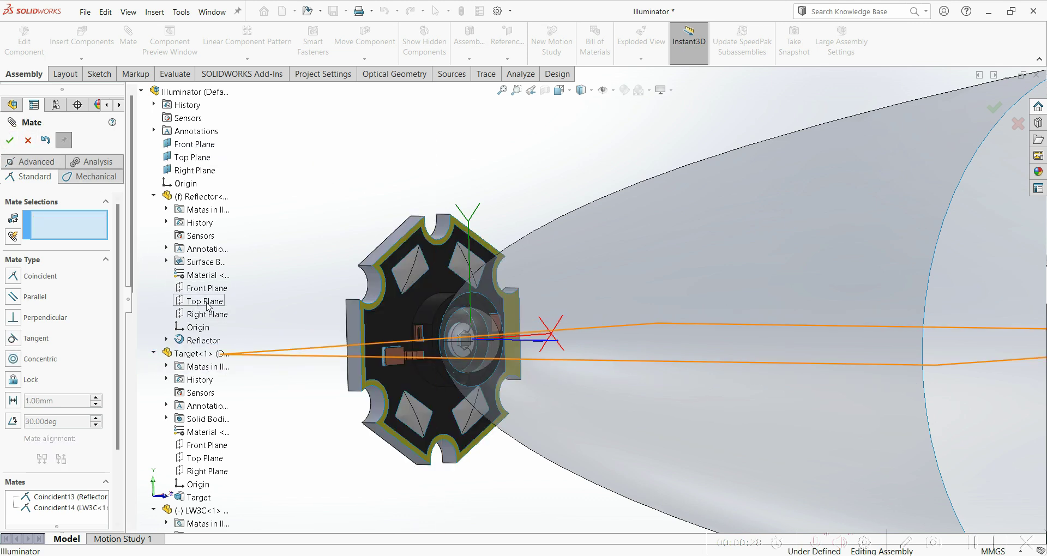
Mate the LW3C LED's Right Plane coincident with the assembly's Right Plane and finish mating.
{"action": "scroll", "coordinate": [213, 318], "scroll_direction": "down", "scroll_amount": 3}
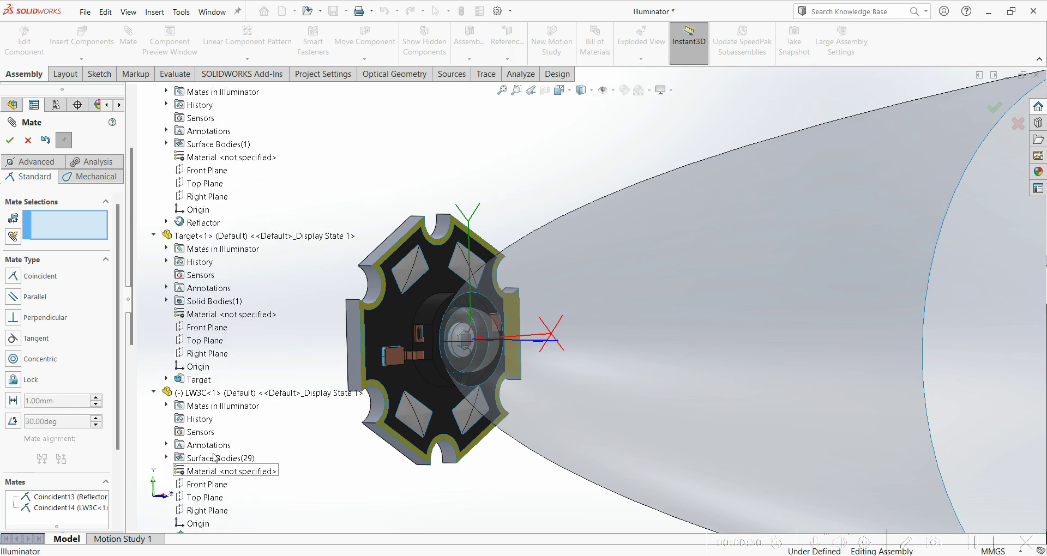
{"action": "left_click", "coordinate": [207, 511]}
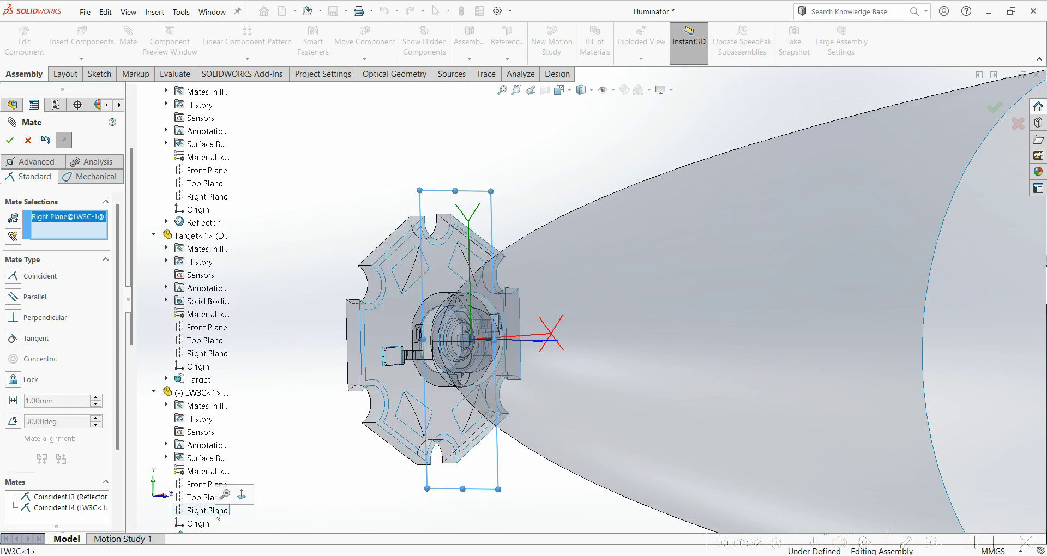
{"action": "scroll", "coordinate": [207, 507], "scroll_direction": "up", "scroll_amount": 3}
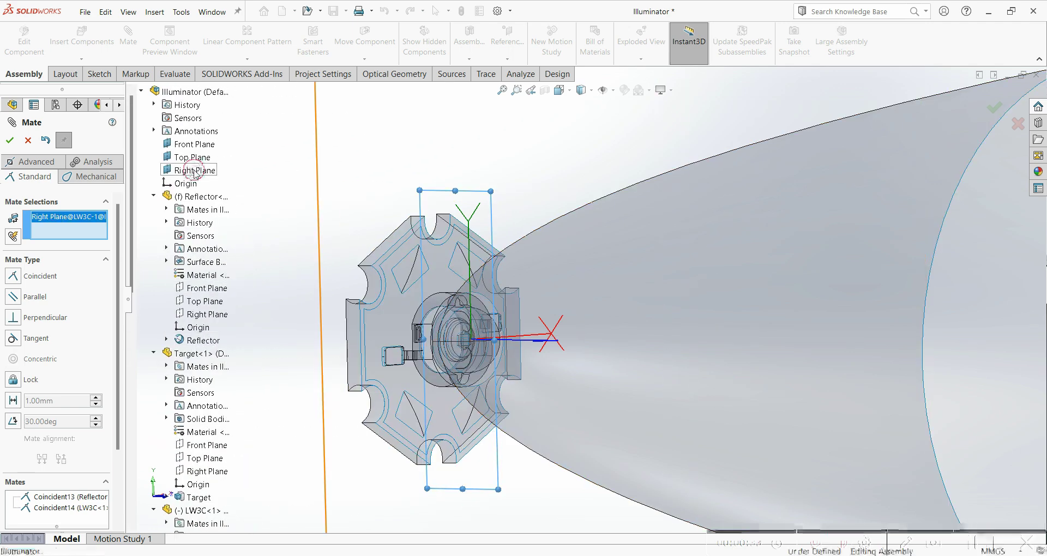
{"action": "left_click", "coordinate": [195, 170]}
{"action": "left_click", "coordinate": [10, 140]}
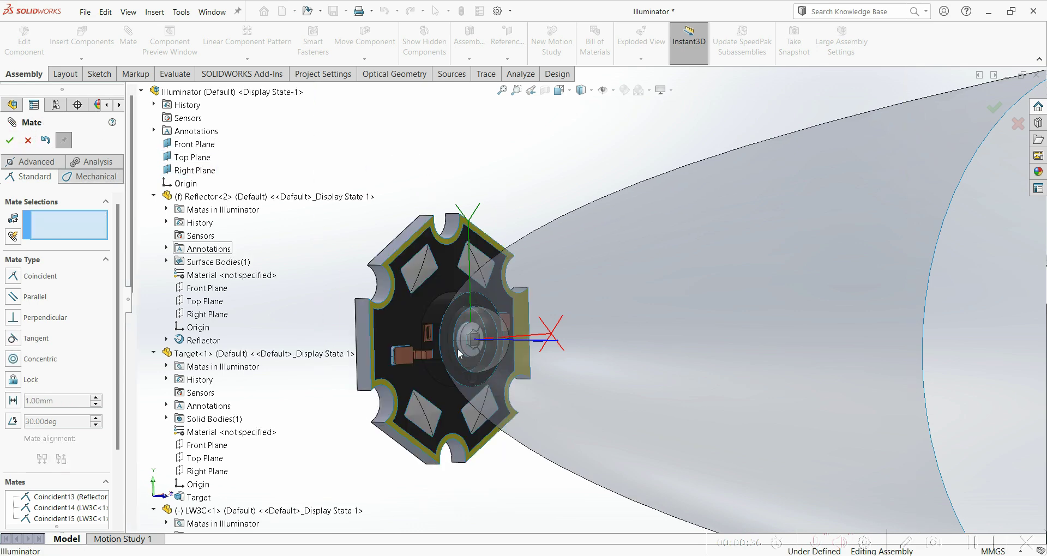
{"action": "middle_click_drag", "start_coordinate": [494, 482], "coordinate": [487, 345]}
{"action": "scroll", "coordinate": [487, 345], "scroll_direction": "down", "scroll_amount": 5}
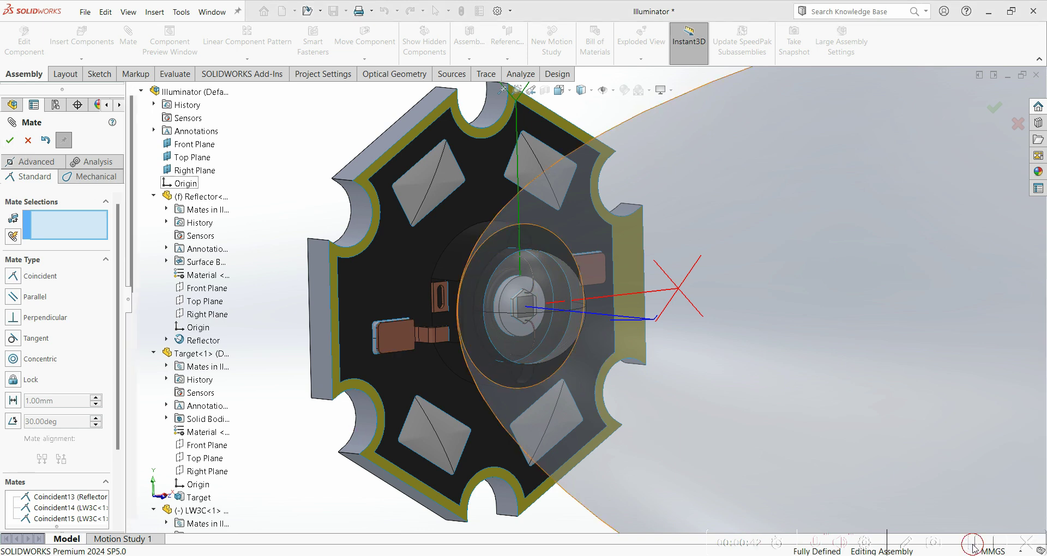
{"action": "left_click", "coordinate": [27, 140]}
Save the Illuminator assembly together with the modified LW3C part.
{"action": "scroll", "coordinate": [625, 431], "scroll_direction": "down", "scroll_amount": 2}
{"action": "scroll", "coordinate": [624, 424], "scroll_direction": "up", "scroll_amount": 5}
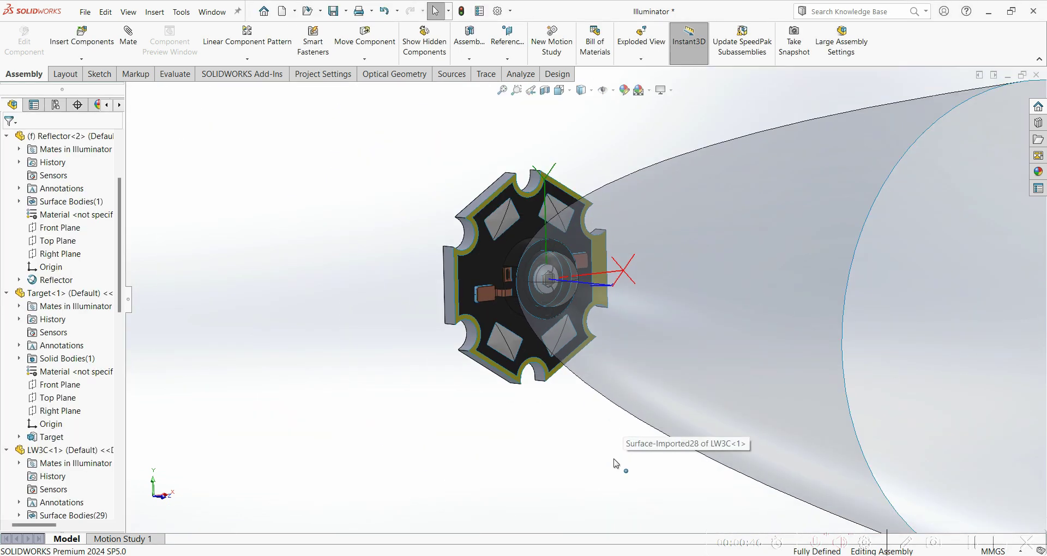
{"action": "middle_click_drag", "start_coordinate": [383, 337], "coordinate": [417, 334]}
{"action": "scroll", "coordinate": [702, 225], "scroll_direction": "up", "scroll_amount": 5}
{"action": "middle_click_drag", "start_coordinate": [709, 228], "coordinate": [751, 225]}
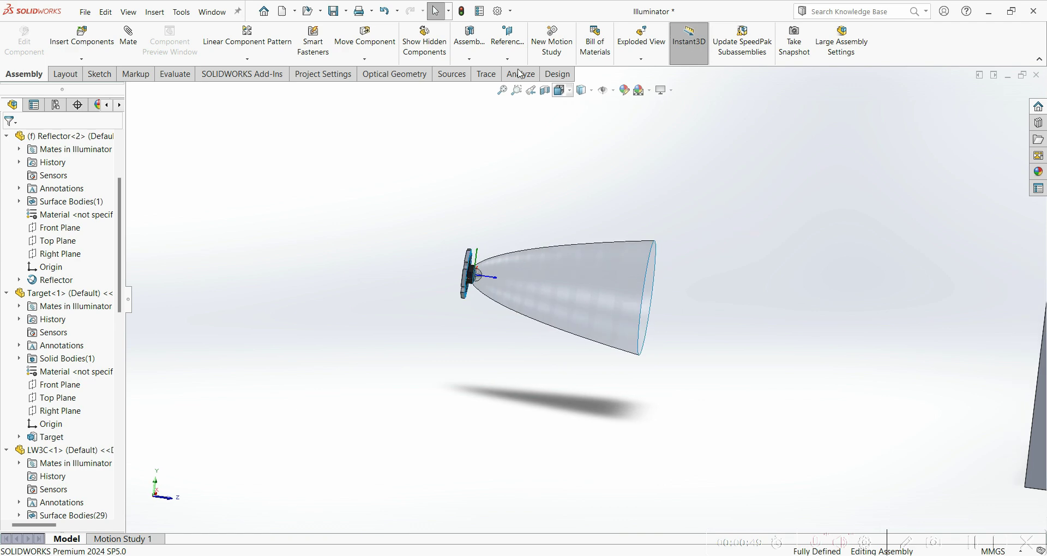
{"action": "left_click", "coordinate": [332, 11]}
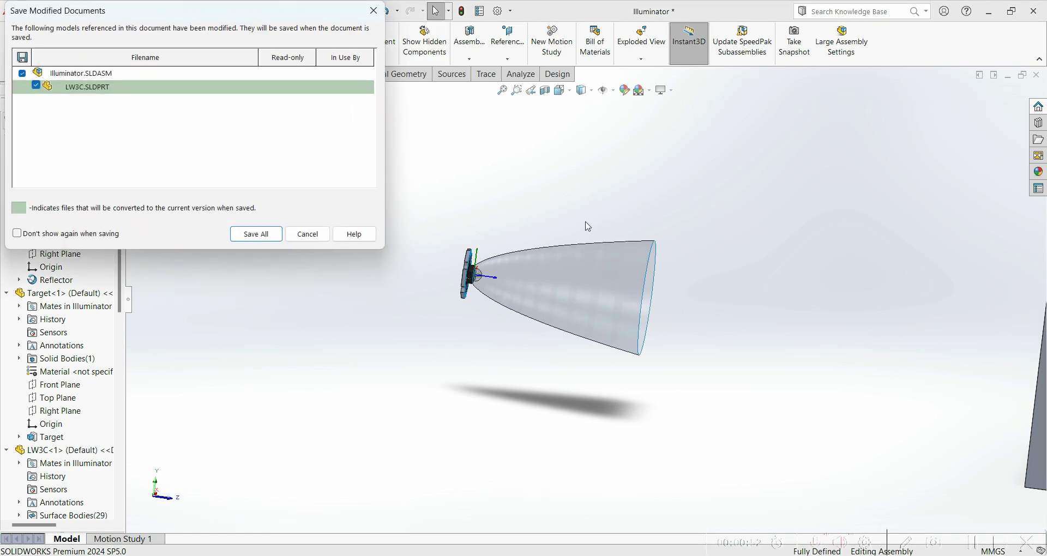
{"action": "left_click", "coordinate": [266, 232]}
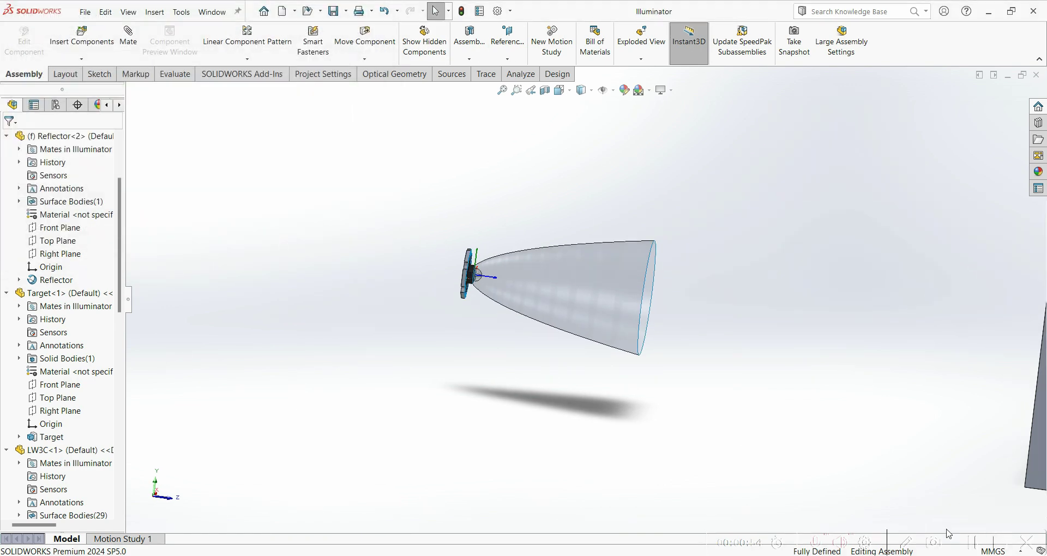
Switch to the left view and generate all source statistics for LW3C-1 from the APEX optics tree.
{"action": "key", "text": "ctrl+3"}
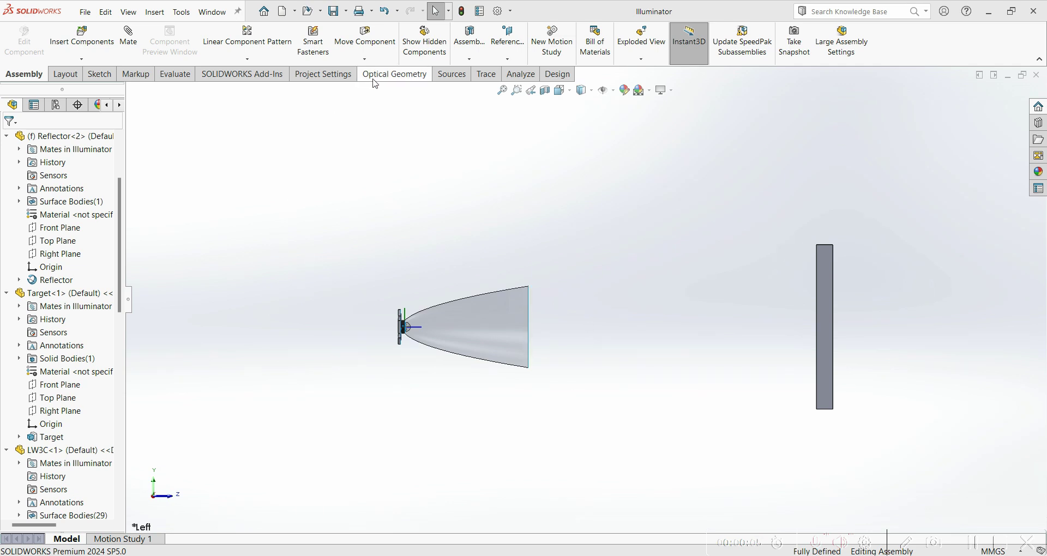
{"action": "left_click", "coordinate": [451, 75]}
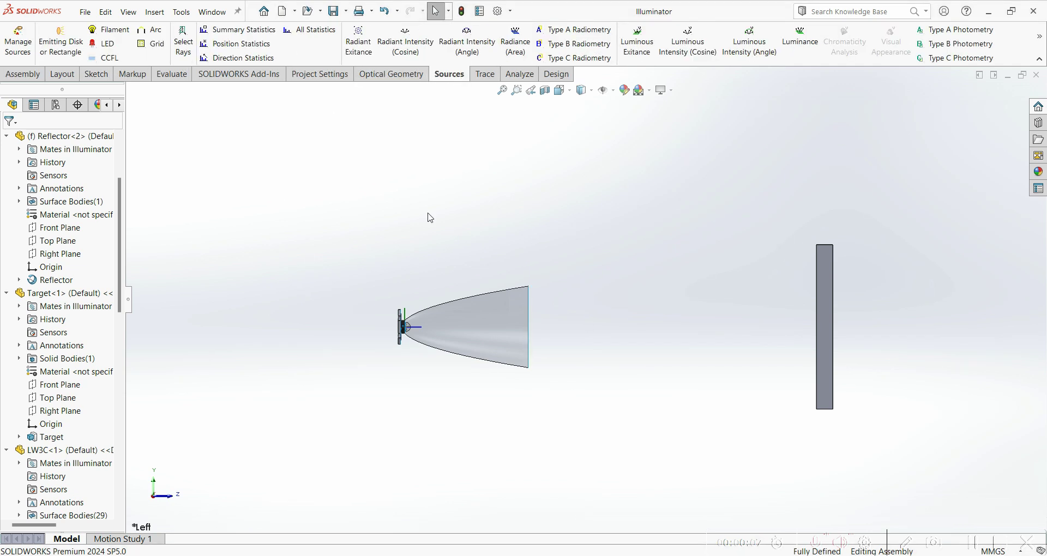
{"action": "left_click_drag", "start_coordinate": [126, 126], "coordinate": [148, 126]}
{"action": "left_click", "coordinate": [127, 108]}
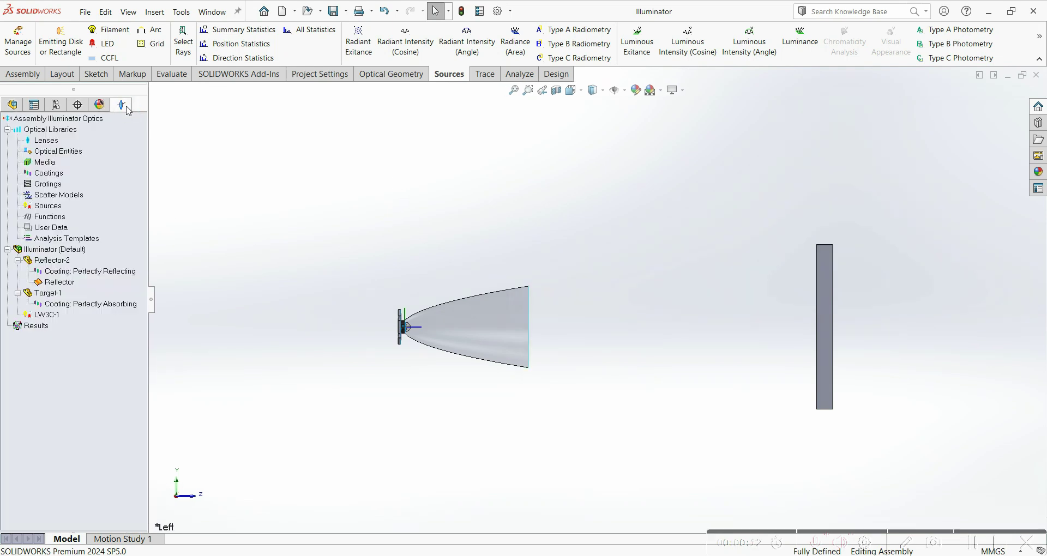
{"action": "left_click", "coordinate": [53, 316]}
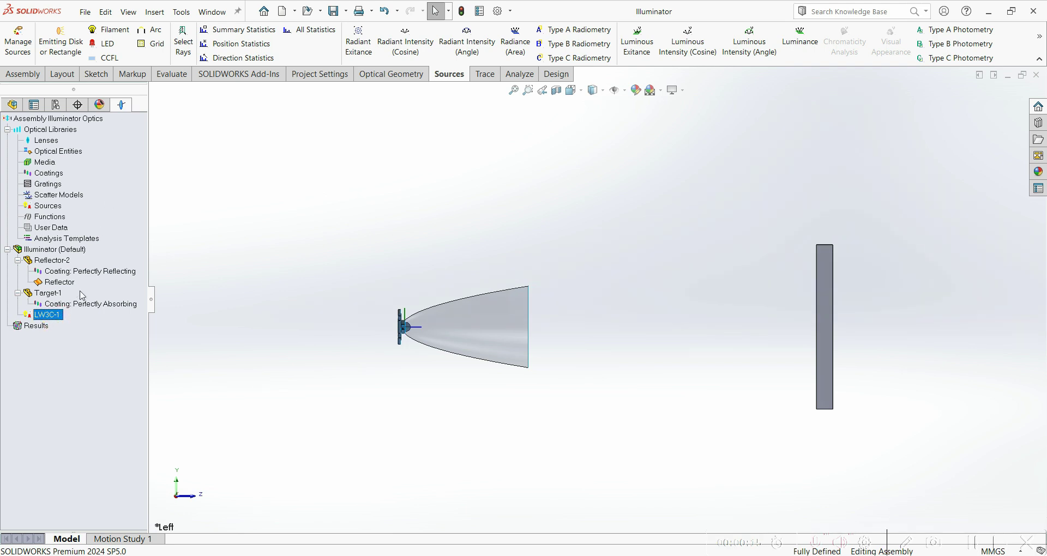
{"action": "left_click", "coordinate": [319, 37]}
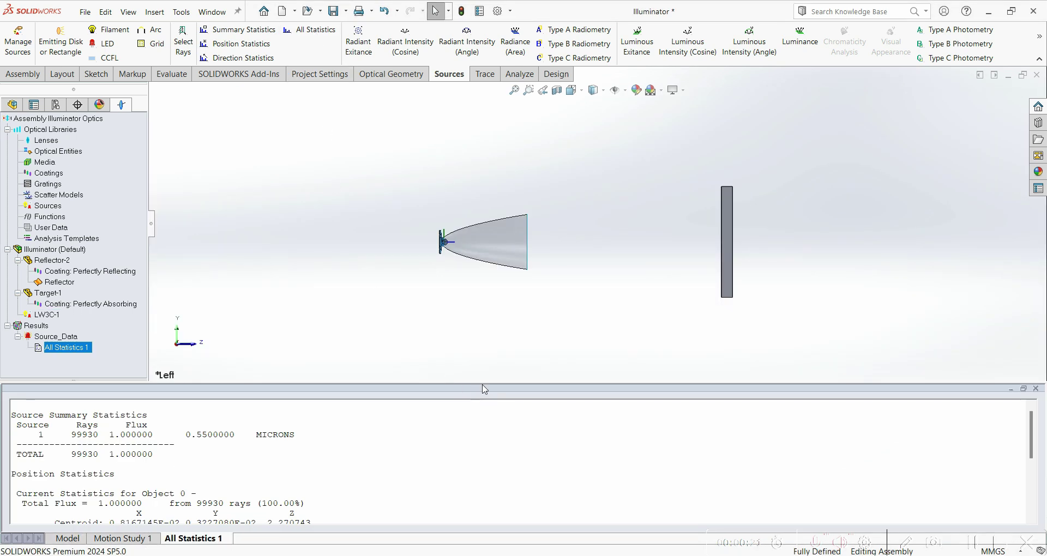
Read through the LW3C source's summary, position and direction statistics in an enlarged results pane.
{"action": "left_click_drag", "start_coordinate": [482, 383], "coordinate": [483, 344]}
{"action": "scroll", "coordinate": [456, 446], "scroll_direction": "down", "scroll_amount": 3}
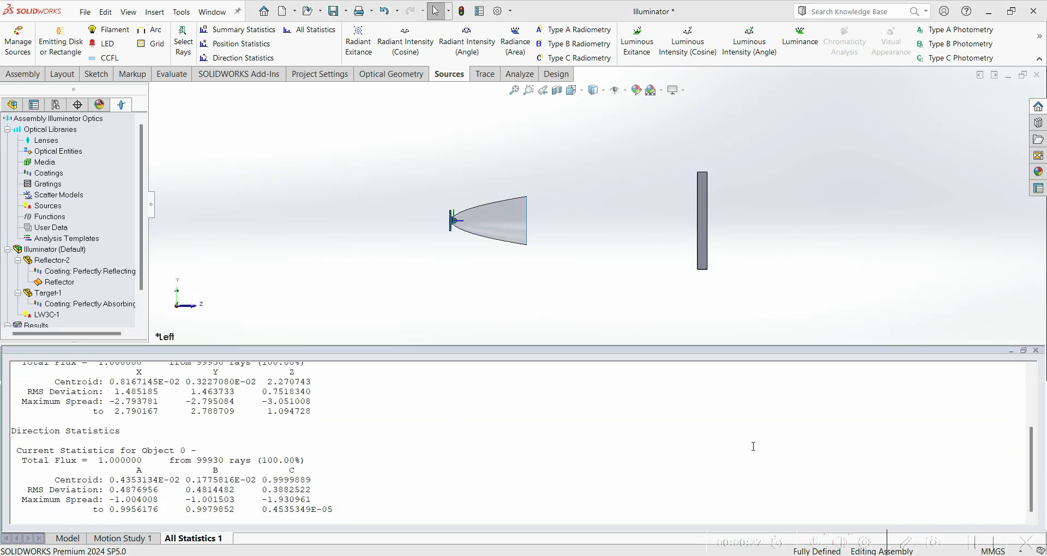
{"action": "scroll", "coordinate": [362, 451], "scroll_direction": "up", "scroll_amount": 3}
{"action": "scroll", "coordinate": [256, 439], "scroll_direction": "down", "scroll_amount": 3}
{"action": "scroll", "coordinate": [285, 465], "scroll_direction": "up", "scroll_amount": 4}
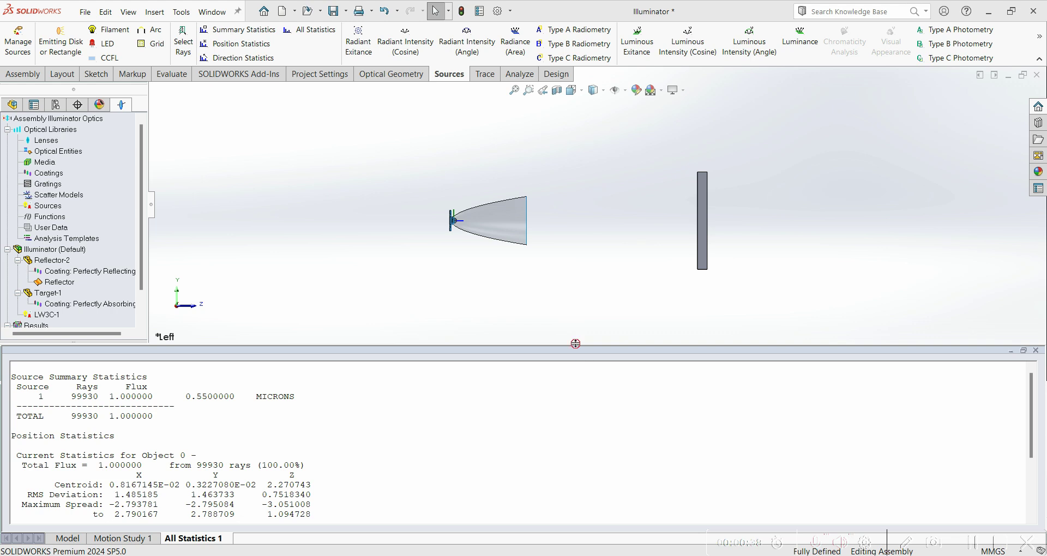
{"action": "left_click_drag", "start_coordinate": [575, 343], "coordinate": [575, 400]}
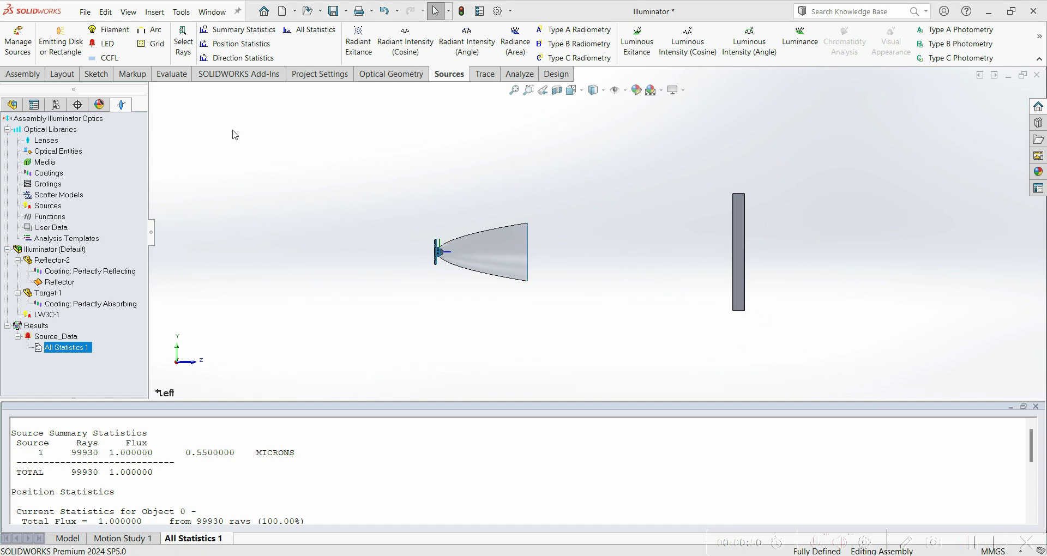
Create radiant intensity plots of the LW3C source in cosine space with conversion to angle space, using a data resolution of 91.
{"action": "left_click", "coordinate": [424, 62]}
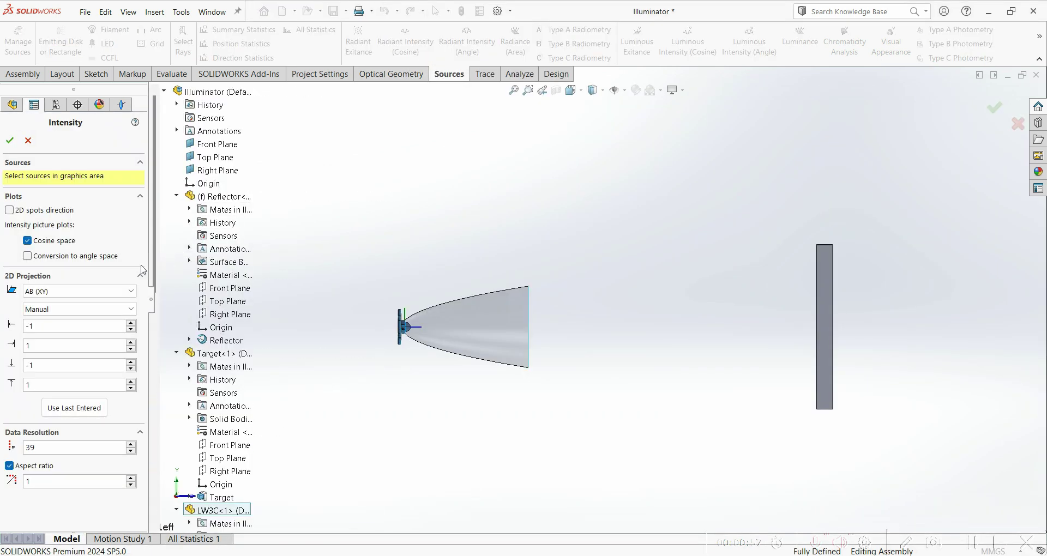
{"action": "left_click", "coordinate": [28, 255]}
{"action": "left_click", "coordinate": [68, 447]}
{"action": "type", "text": "91"}
{"action": "left_click", "coordinate": [9, 405]}
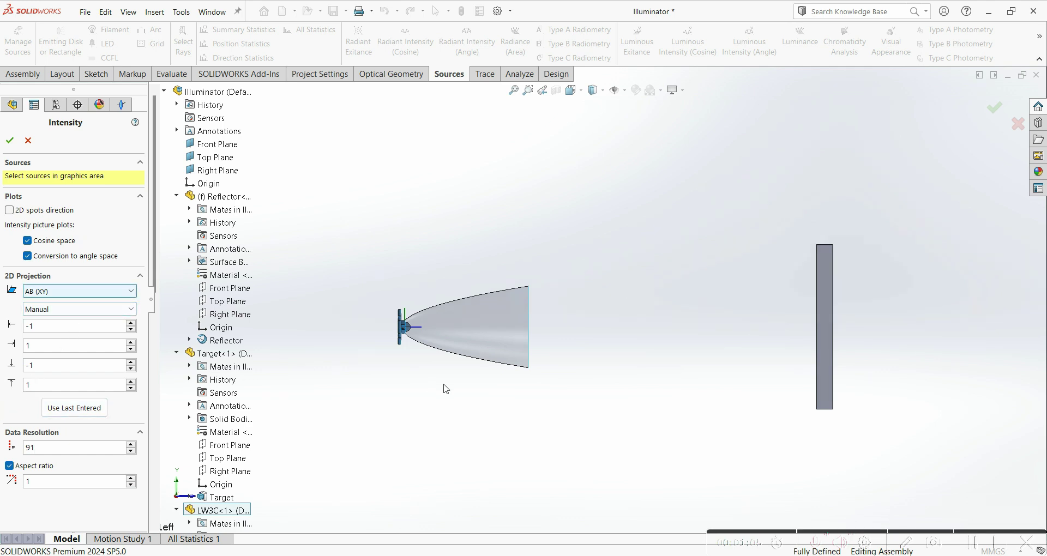
{"action": "left_click", "coordinate": [10, 141]}
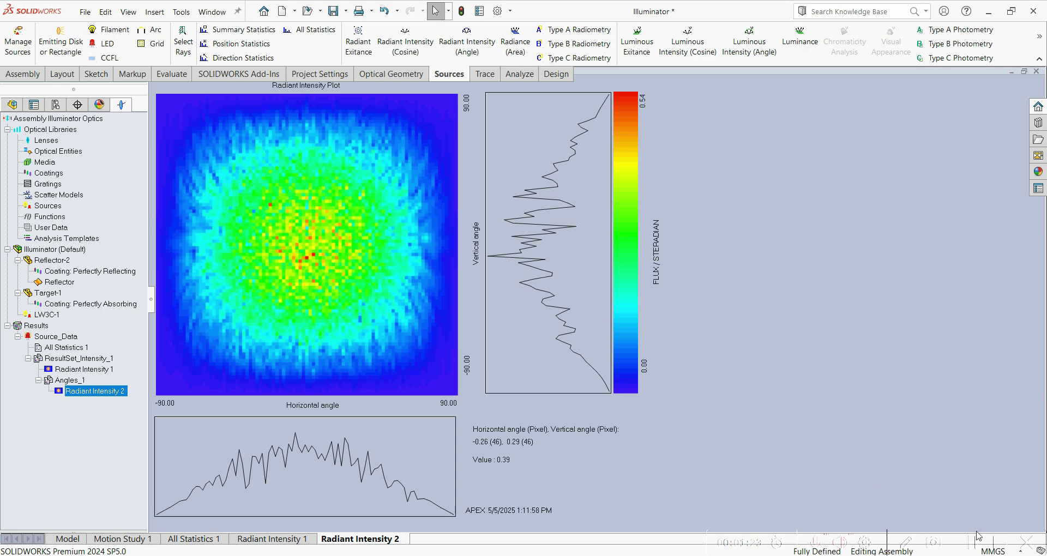
Compare the cosine-space plot Radiant Intensity 1 with the angle-space plot Radiant Intensity 2.
{"action": "left_click", "coordinate": [276, 540]}
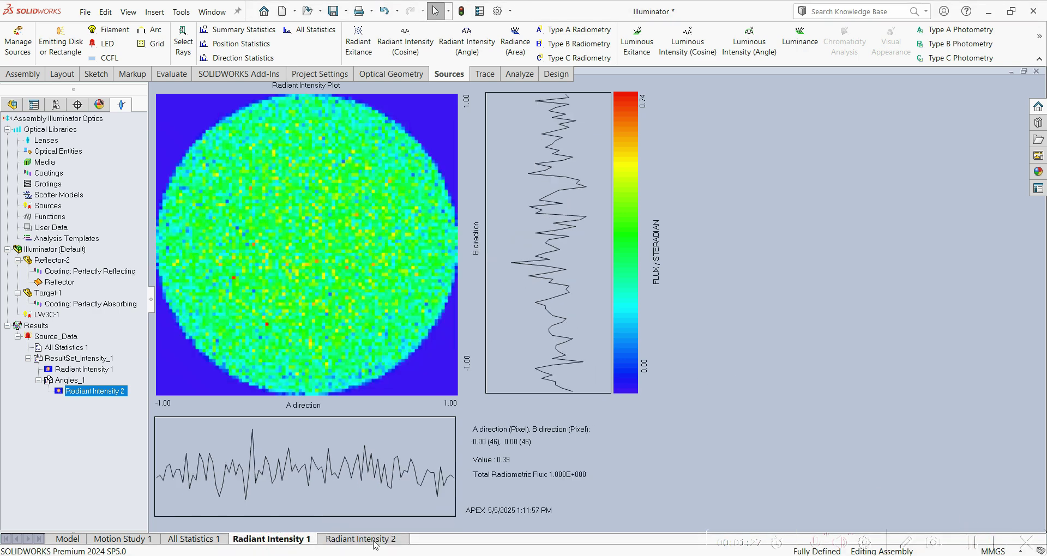
{"action": "left_click", "coordinate": [375, 545]}
{"action": "left_click", "coordinate": [295, 540]}
Average the ResultSet_Intensity_1 dataset over 1 adjacent vertical and horizontal pixel and create a picture plot of the averaged data.
{"action": "right_click", "coordinate": [81, 359]}
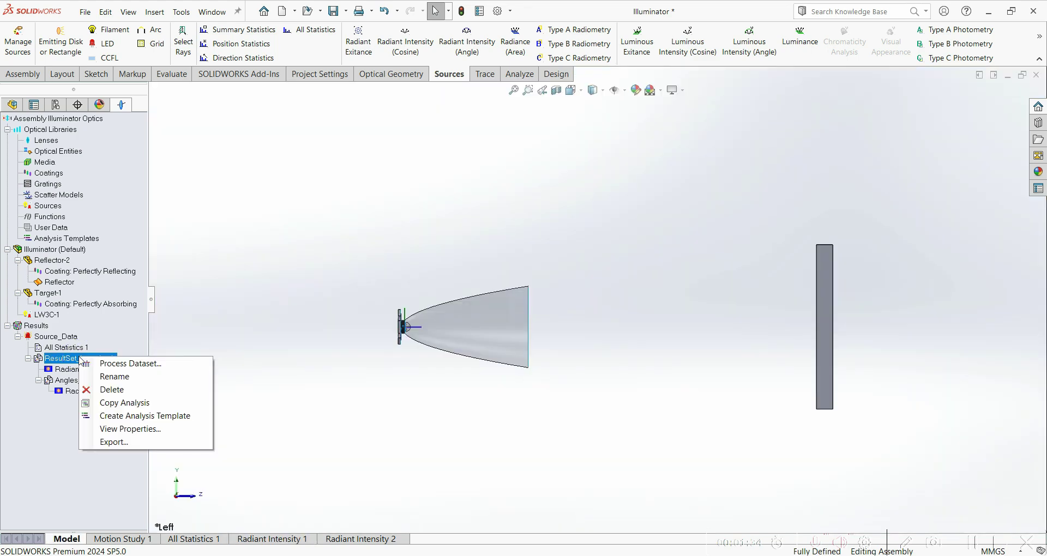
{"action": "left_click", "coordinate": [131, 364]}
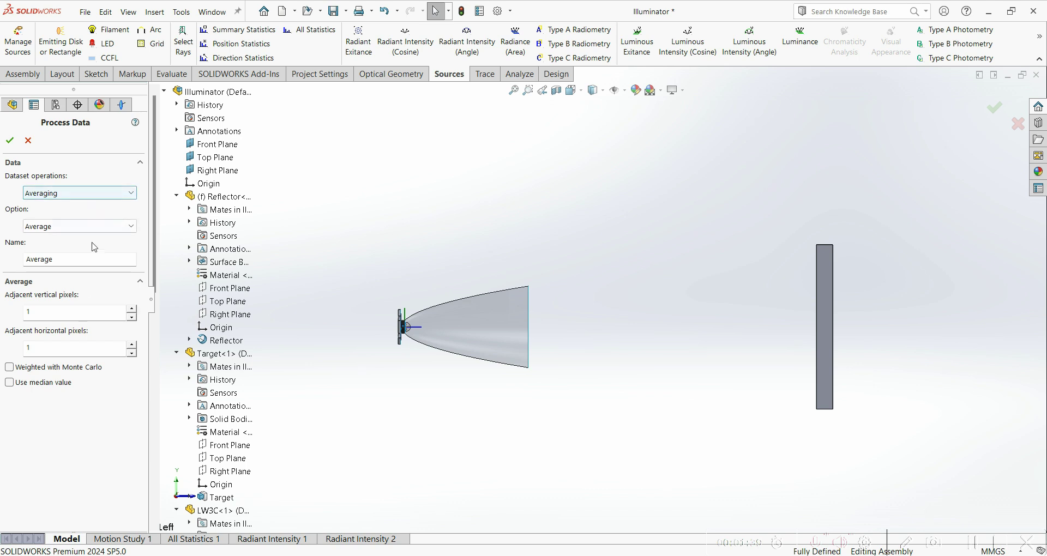
{"action": "left_click", "coordinate": [10, 140]}
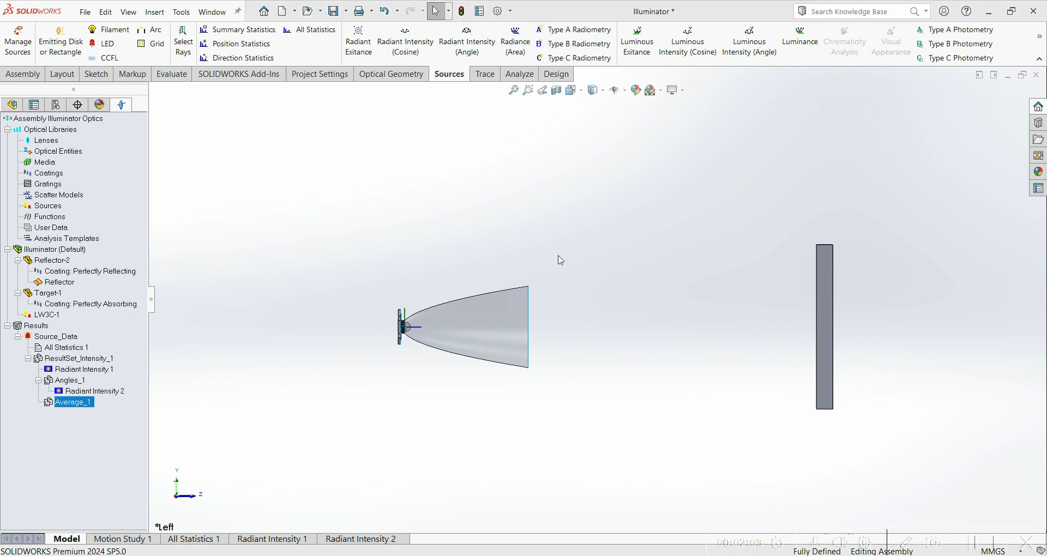
{"action": "left_click", "coordinate": [87, 433]}
{"action": "left_click", "coordinate": [82, 402]}
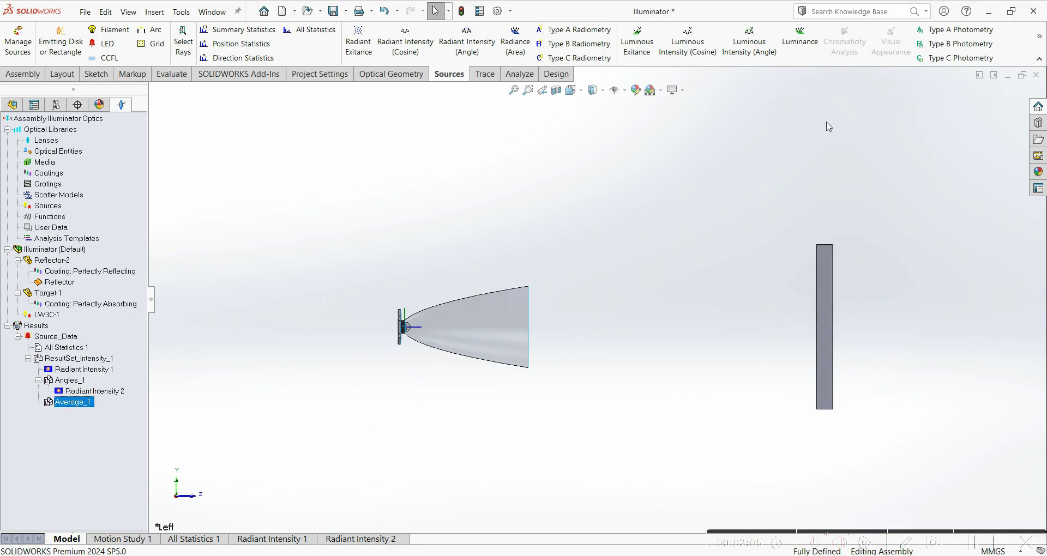
{"action": "left_click", "coordinate": [1041, 43]}
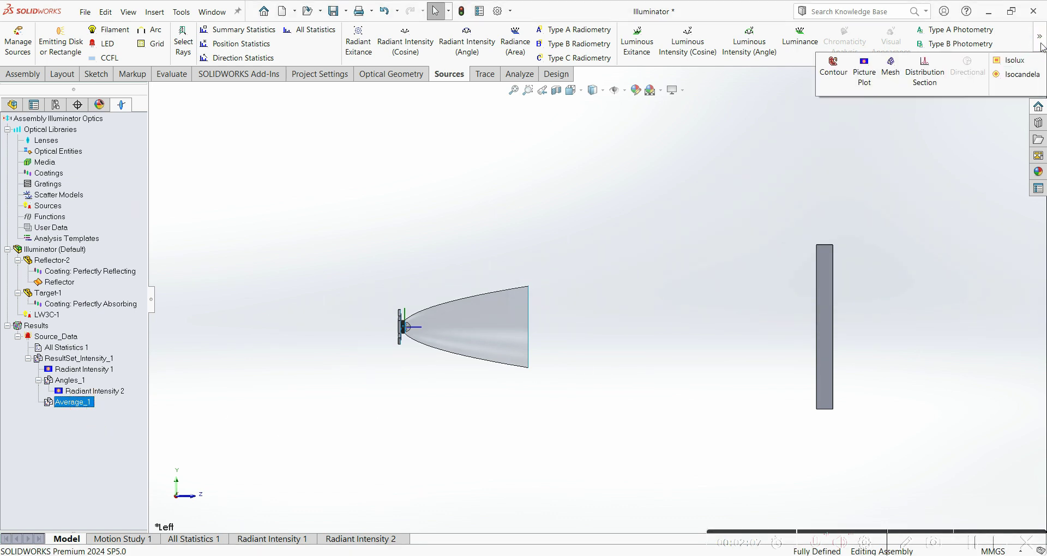
{"action": "left_click", "coordinate": [862, 80]}
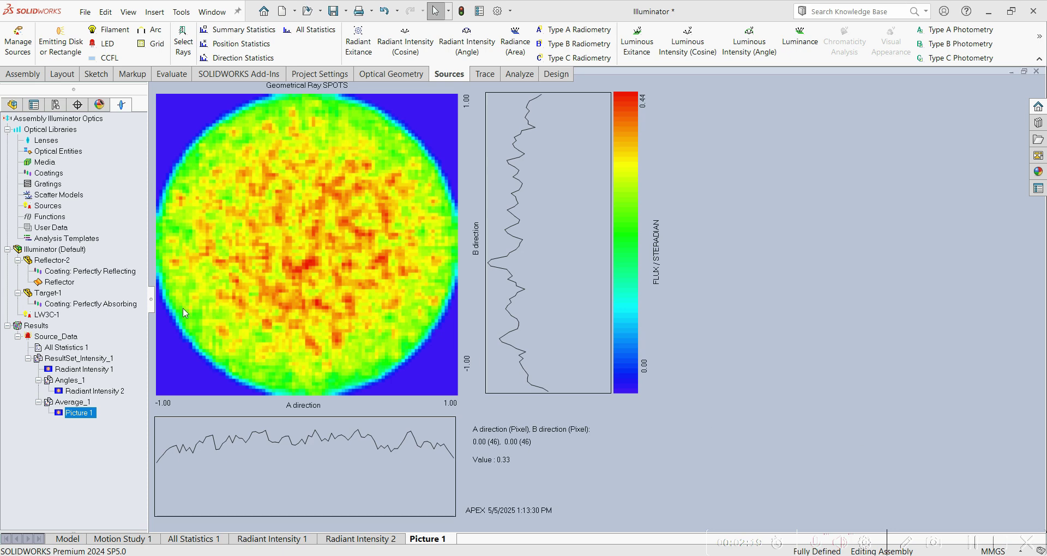
Average the Angles_1 dataset over 1 adjacent pixel each way, create its picture plot, and save the assembly.
{"action": "left_click", "coordinate": [85, 382]}
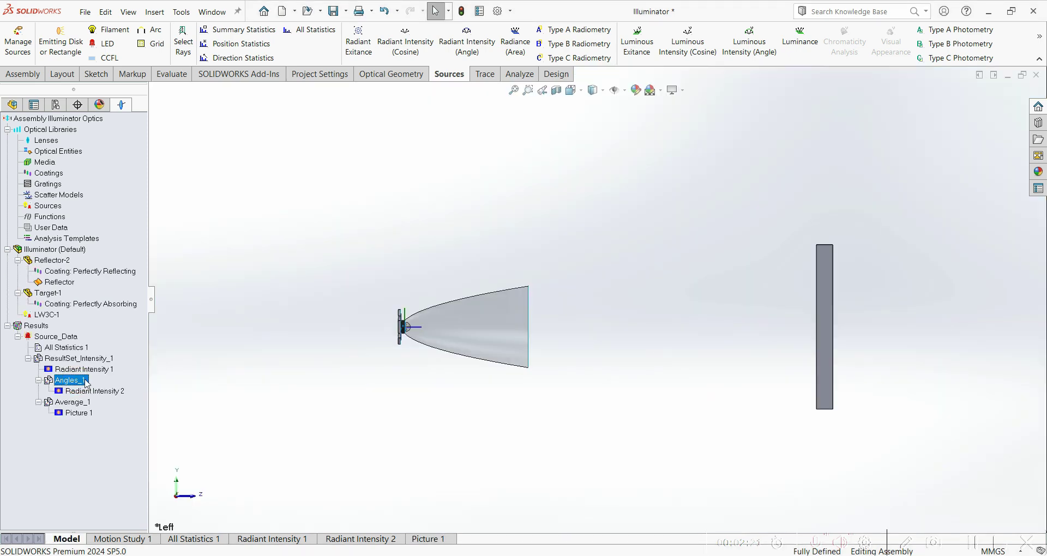
{"action": "right_click", "coordinate": [76, 381]}
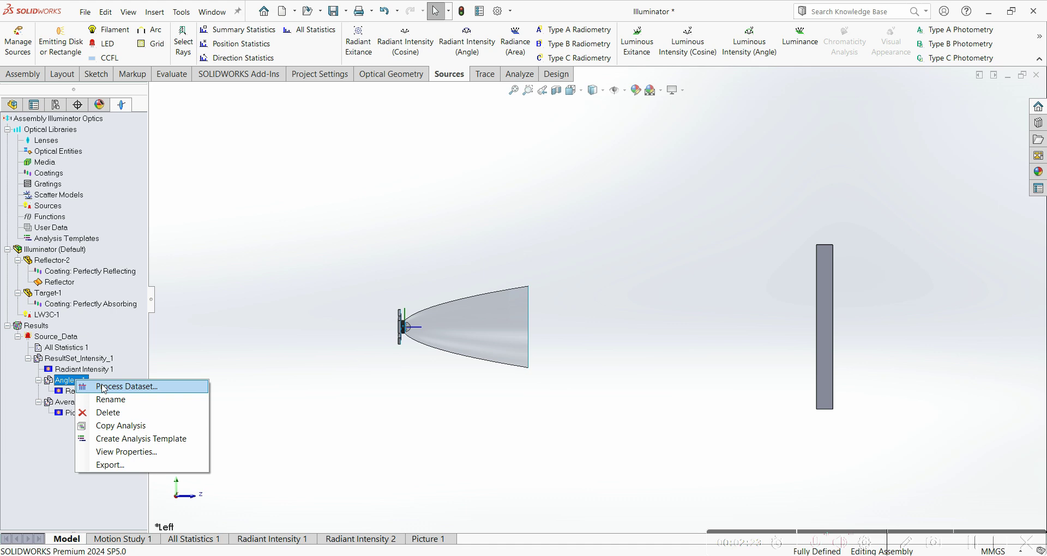
{"action": "left_click", "coordinate": [103, 386]}
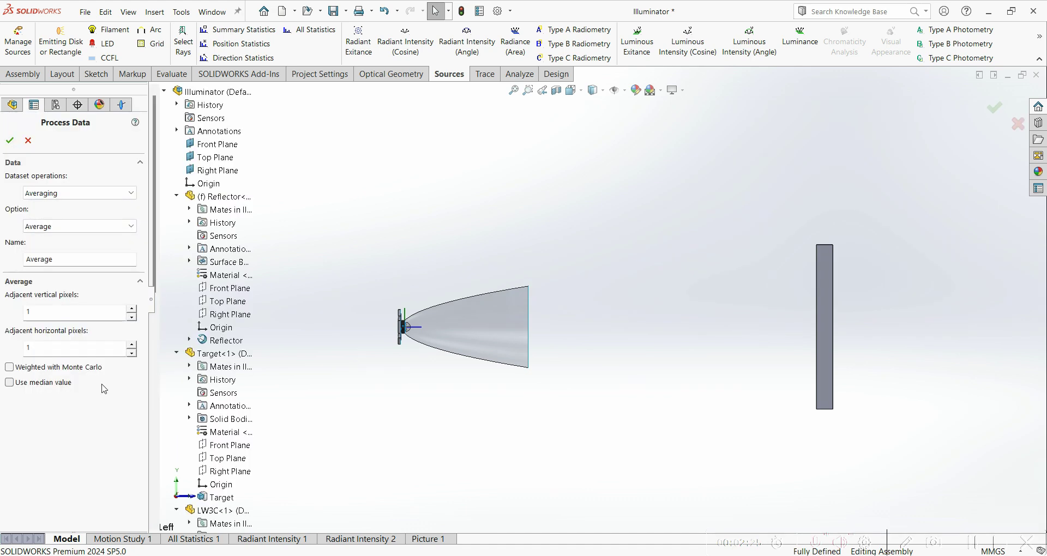
{"action": "left_click", "coordinate": [9, 140]}
{"action": "left_click", "coordinate": [1039, 36]}
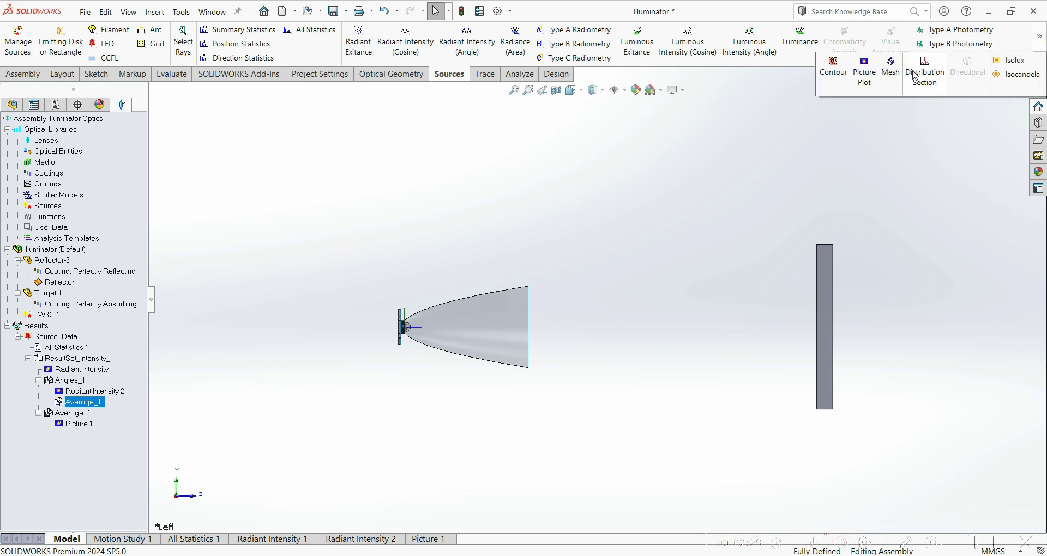
{"action": "left_click", "coordinate": [867, 71]}
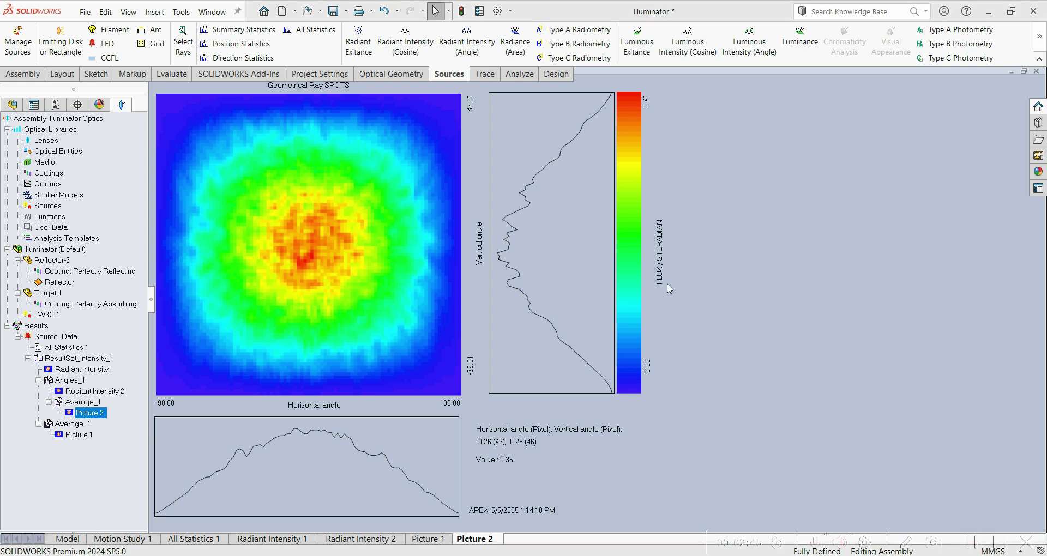
{"action": "left_click", "coordinate": [330, 11]}
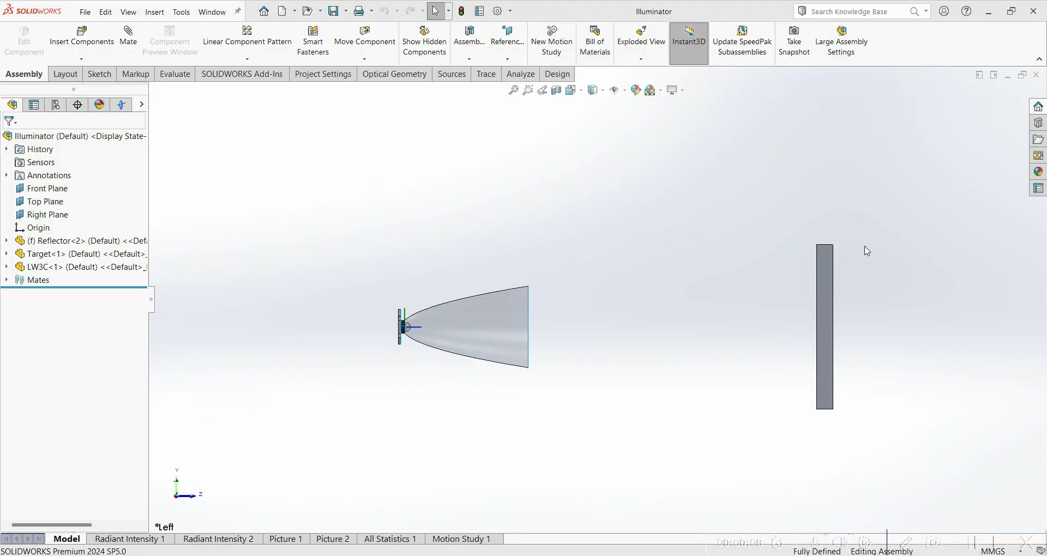
Review the ambient medium in the APEX project settings and set the power unit to Lumens.
{"action": "left_click", "coordinate": [339, 79]}
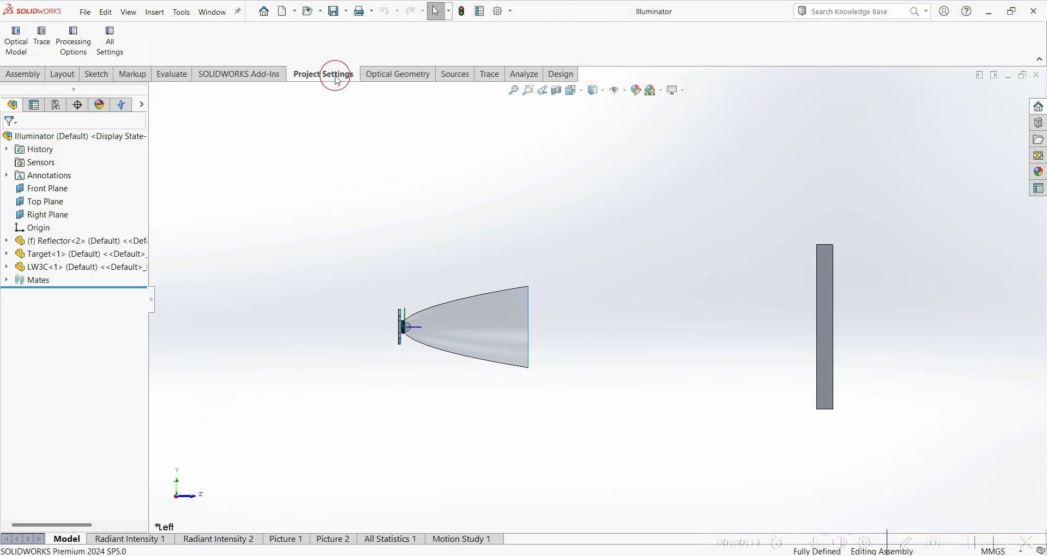
{"action": "left_click", "coordinate": [108, 46]}
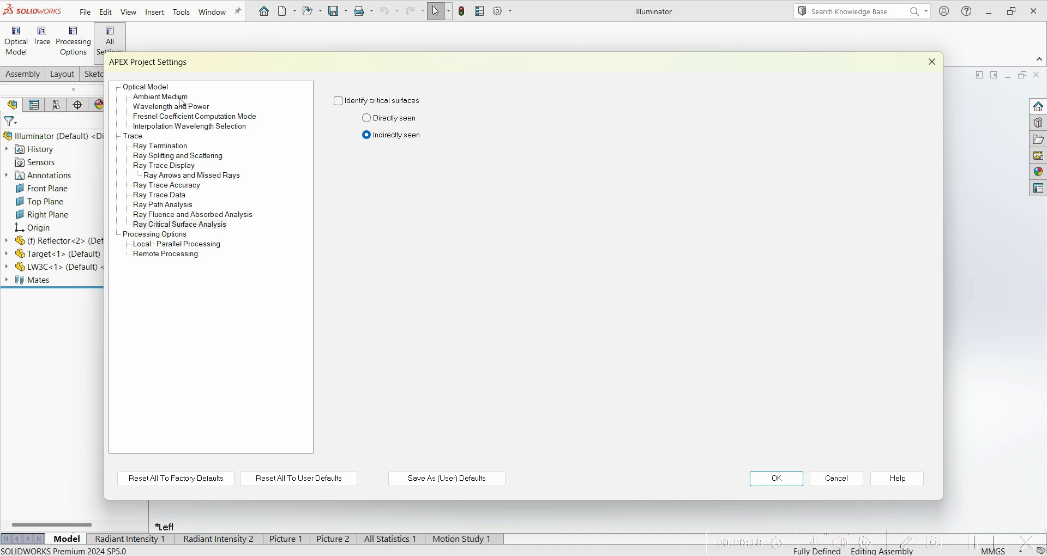
{"action": "left_click", "coordinate": [181, 98]}
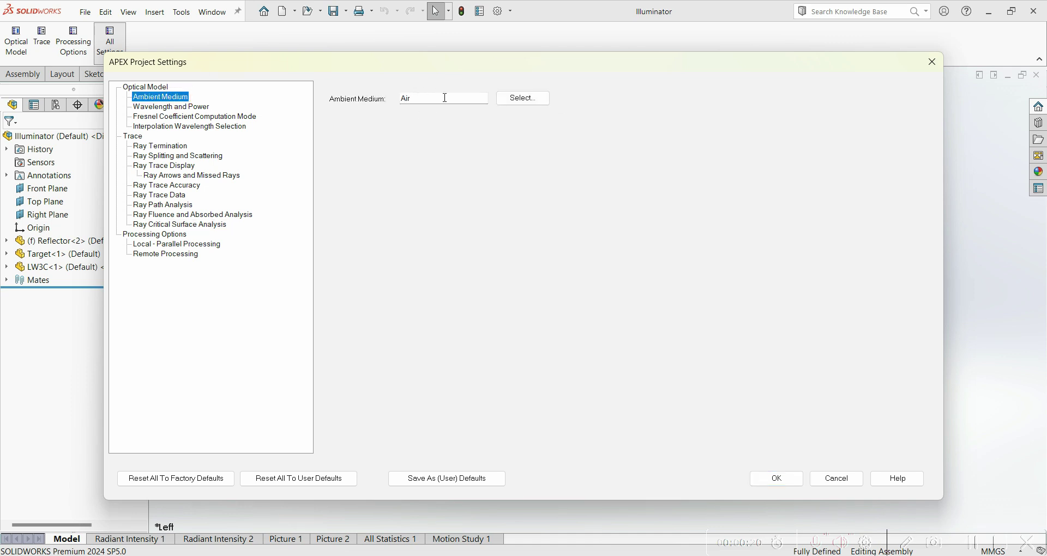
{"action": "left_click", "coordinate": [190, 107]}
{"action": "left_click", "coordinate": [513, 165]}
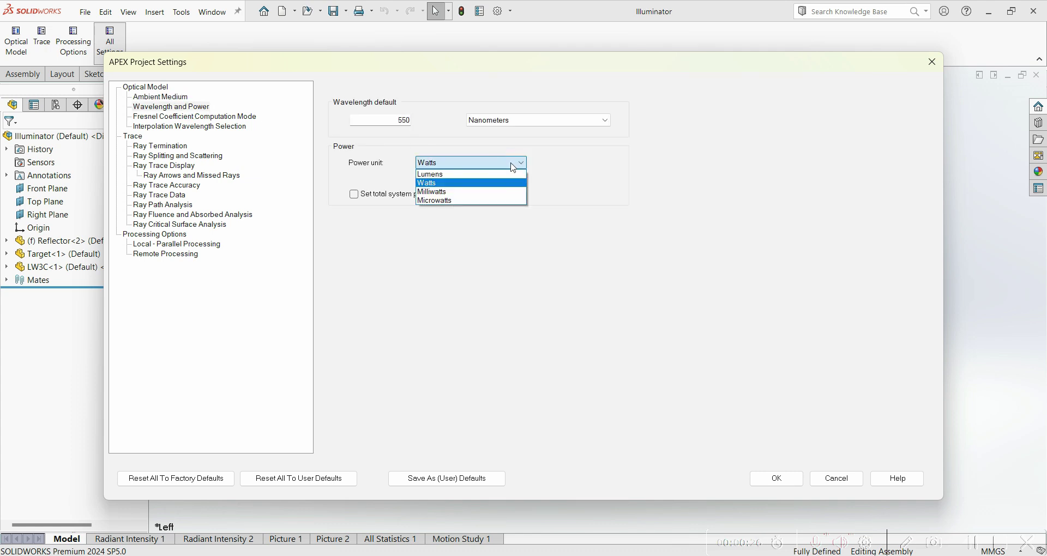
{"action": "left_click", "coordinate": [505, 175]}
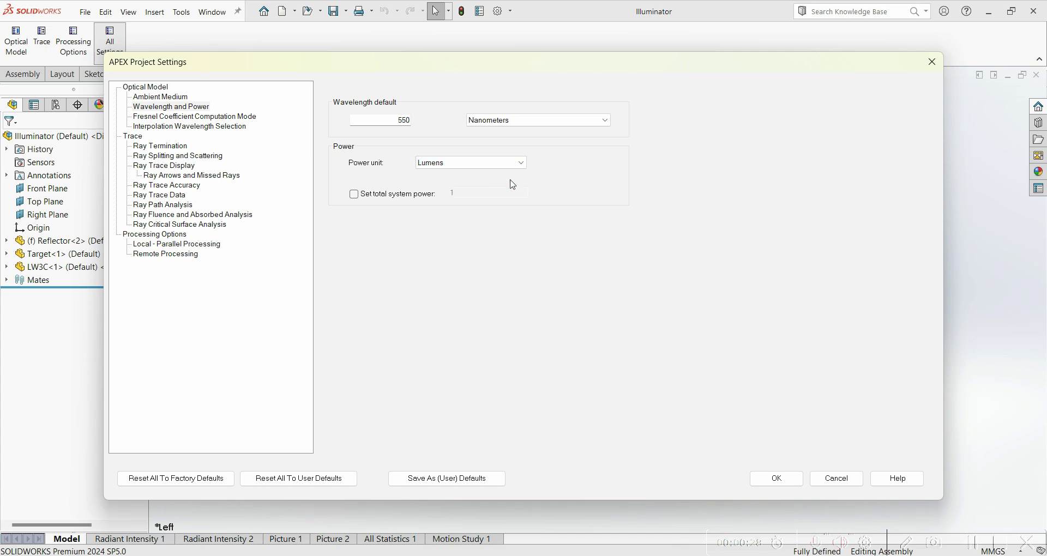
{"action": "left_click", "coordinate": [975, 543]}
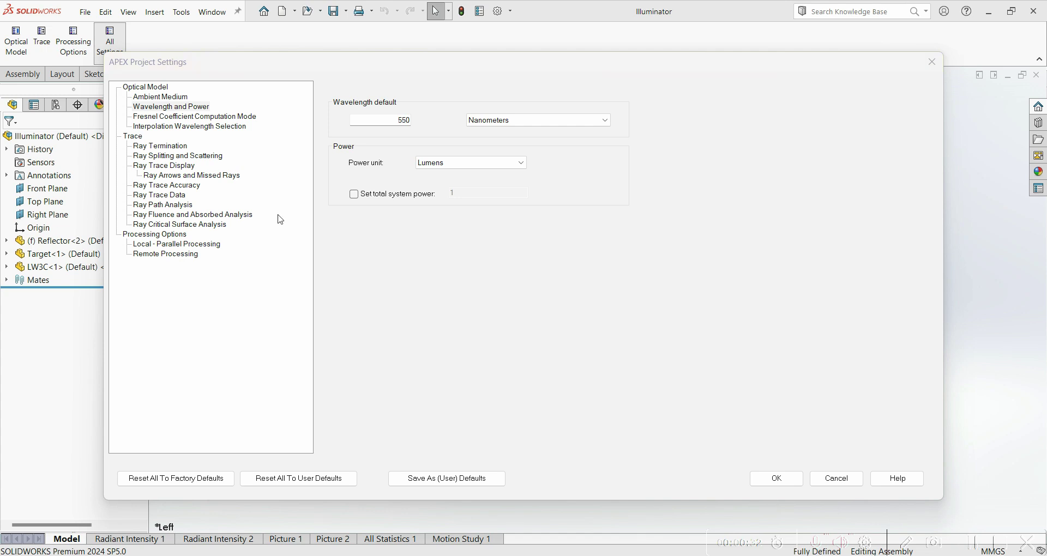
Set the ray trace display to show every 1000th ray with a red trace color.
{"action": "left_click", "coordinate": [183, 169]}
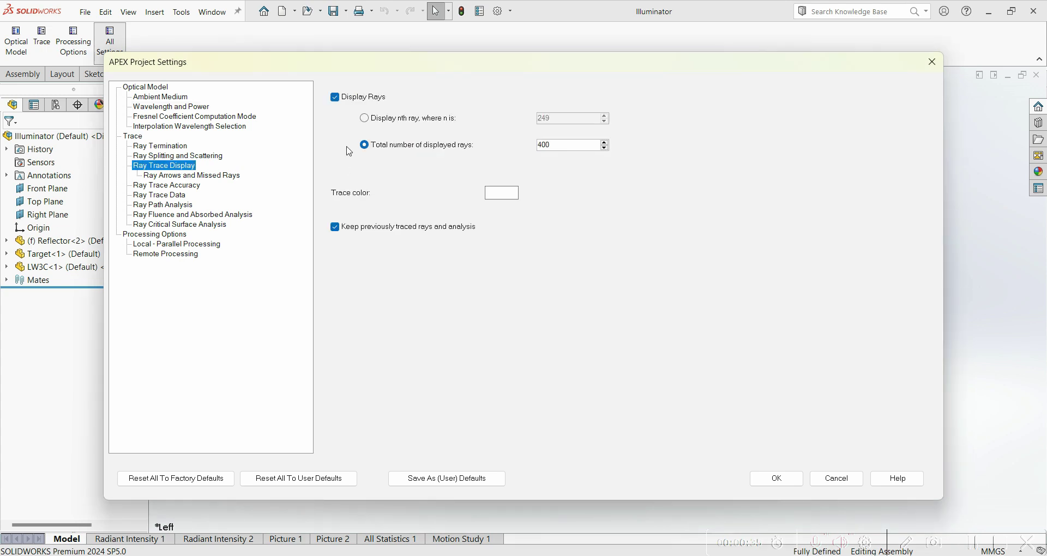
{"action": "left_click", "coordinate": [364, 118]}
{"action": "double_click", "coordinate": [536, 116]}
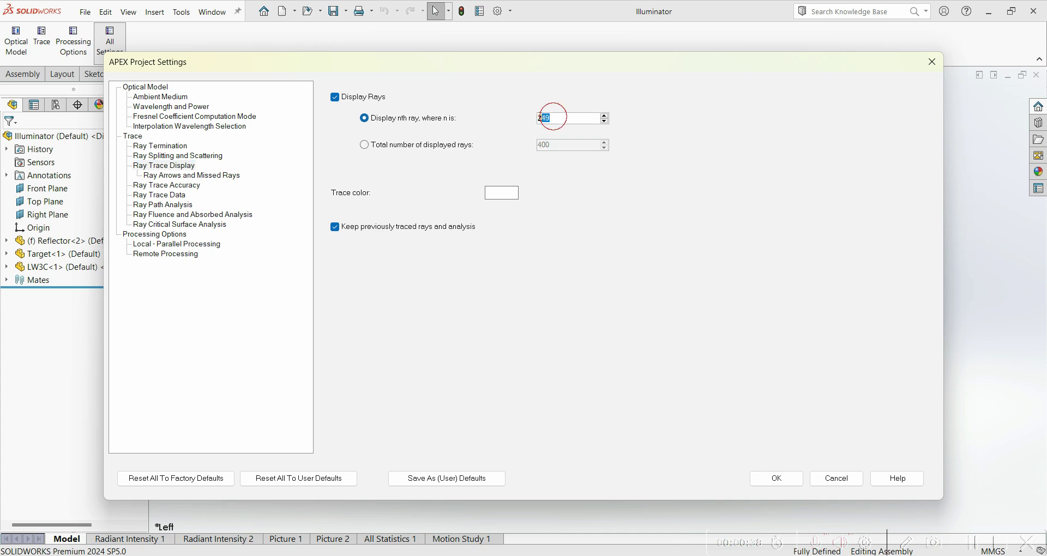
{"action": "type", "text": "1000"}
{"action": "left_click", "coordinate": [502, 193]}
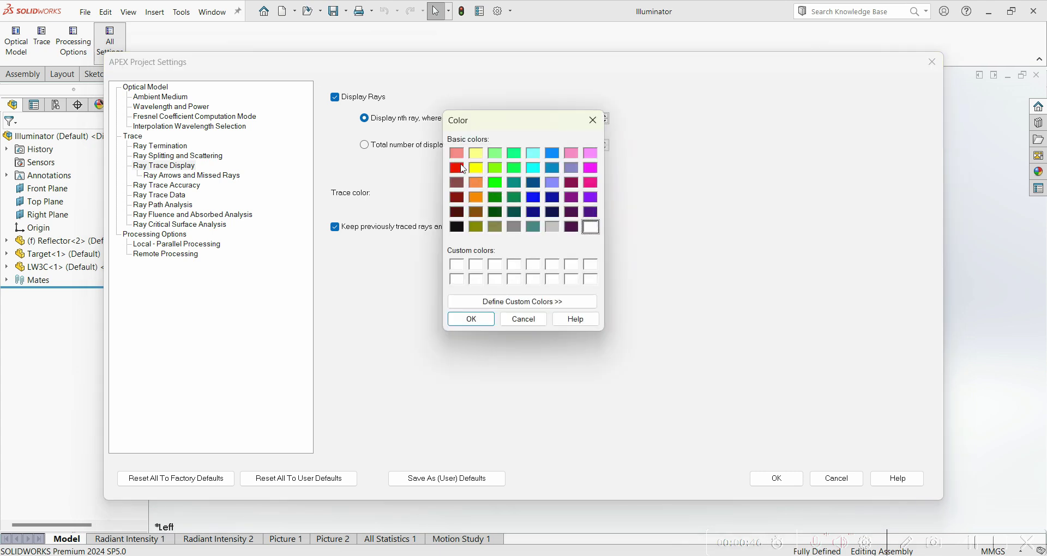
{"action": "left_click", "coordinate": [472, 320]}
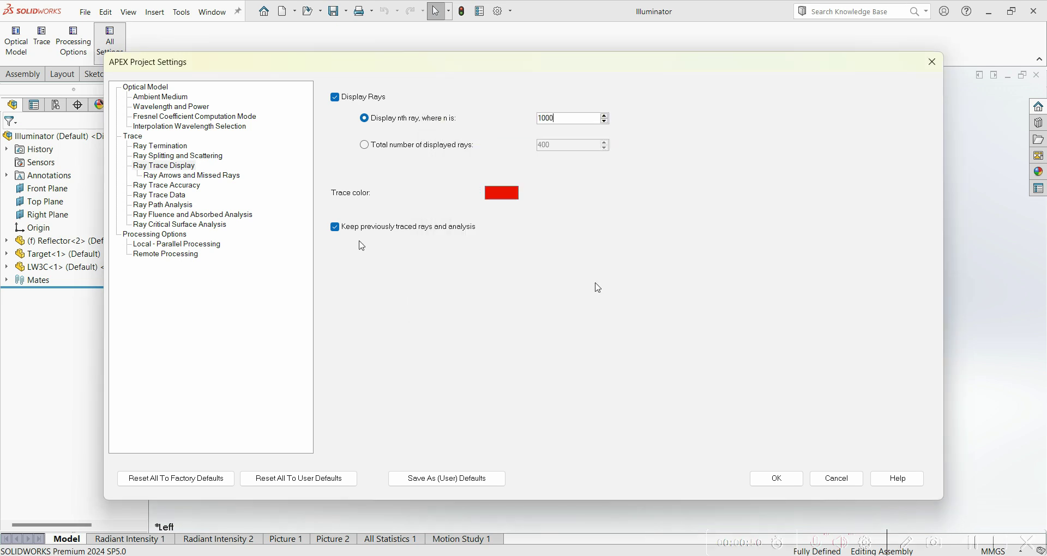
Set the distance to extend missed rays in 3D to 250 and apply the project settings.
{"action": "left_click", "coordinate": [188, 177]}
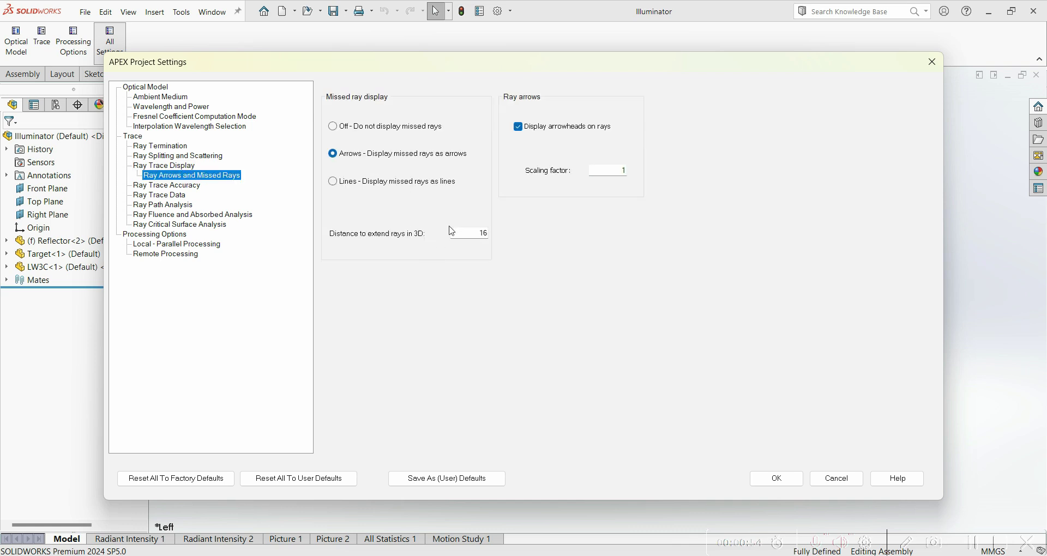
{"action": "left_click", "coordinate": [463, 233]}
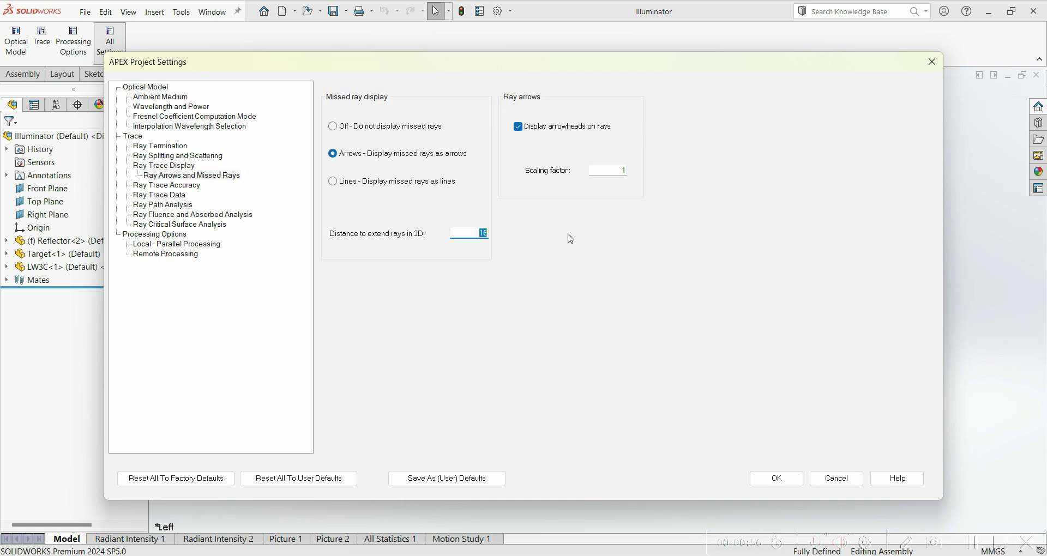
{"action": "type", "text": "250"}
{"action": "left_click", "coordinate": [975, 546]}
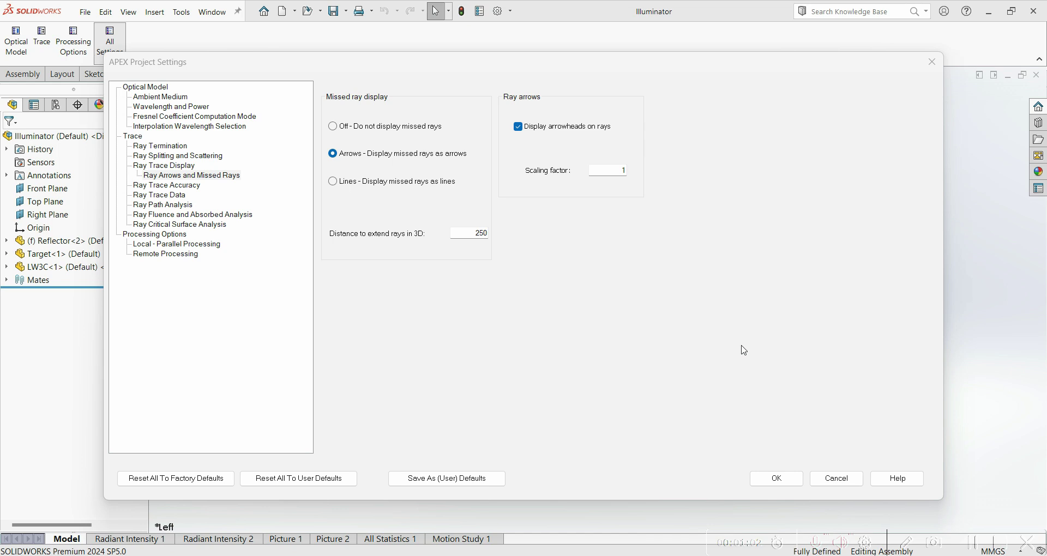
{"action": "left_click", "coordinate": [789, 484]}
{"action": "left_click", "coordinate": [790, 484]}
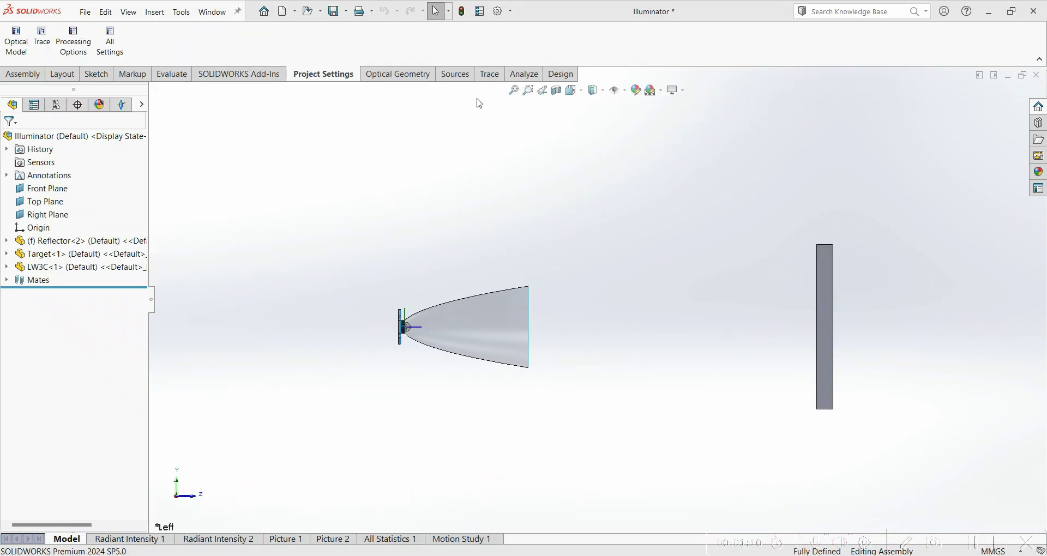
Trace the rays through the Illuminator assembly and inspect the red ray paths from the LED to the target in 3D.
{"action": "left_click", "coordinate": [491, 75]}
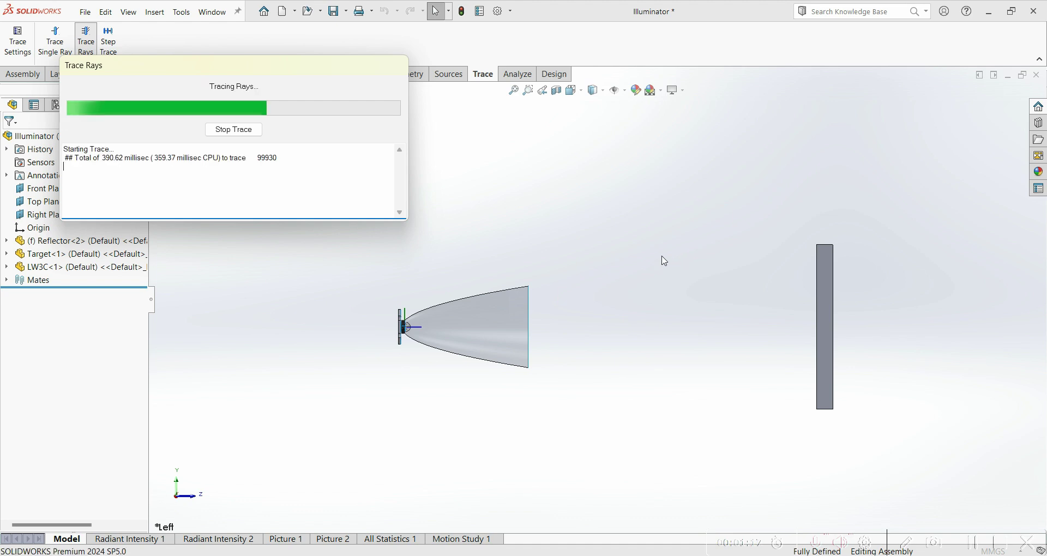
{"action": "mouse_move", "coordinate": [665, 261]}
{"action": "middle_mouse_down"}
{"action": "mouse_move", "coordinate": [633, 237]}
{"action": "mouse_move", "coordinate": [674, 248]}
{"action": "middle_mouse_up"}
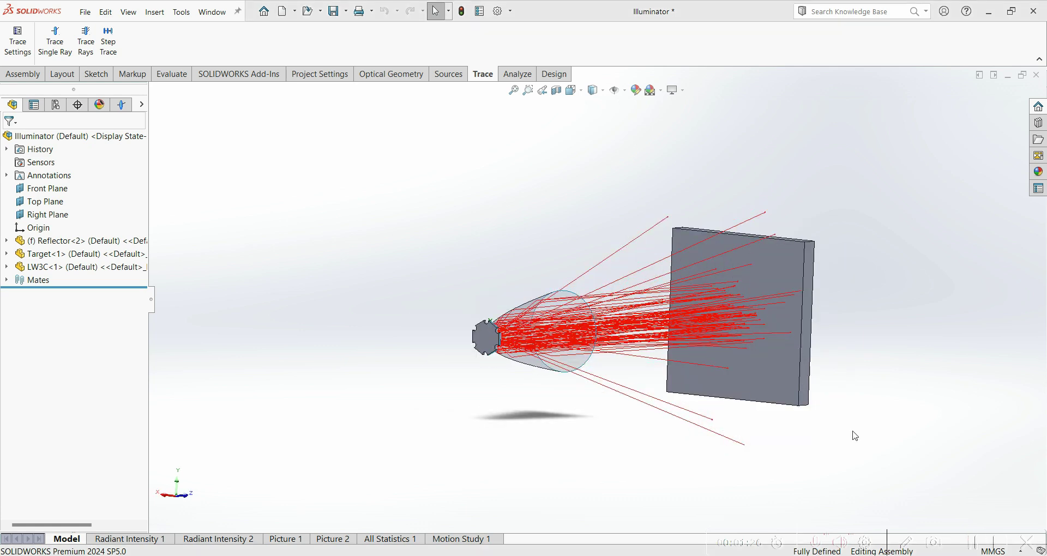
{"action": "middle_click_drag", "start_coordinate": [520, 282], "coordinate": [513, 282]}
{"action": "scroll", "coordinate": [513, 282], "scroll_direction": "up", "scroll_amount": 1}
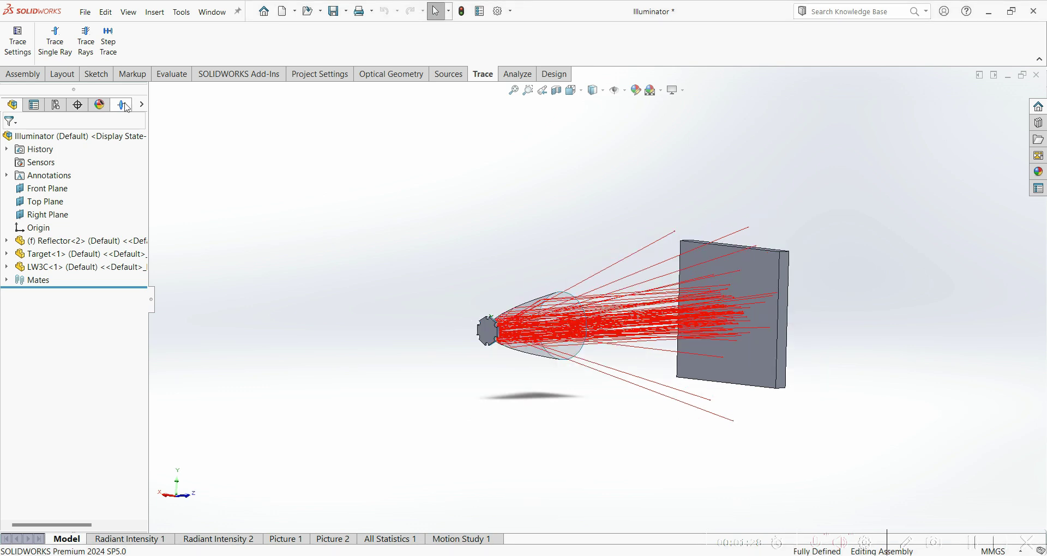
Open the Raytrace_1 information from the APEX optics tree and read its trace time, ray warnings and numbers summary.
{"action": "left_click", "coordinate": [124, 104]}
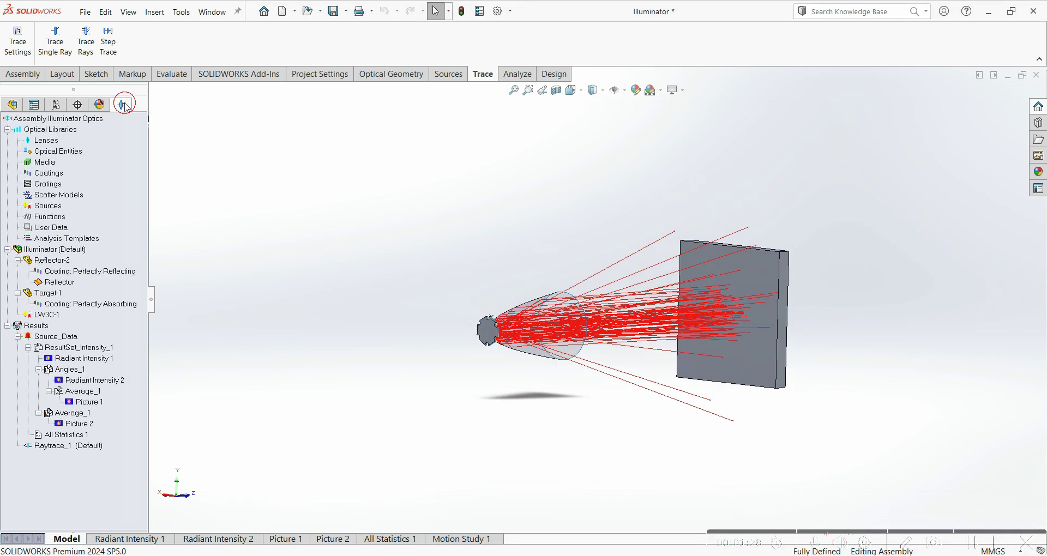
{"action": "right_click", "coordinate": [61, 446]}
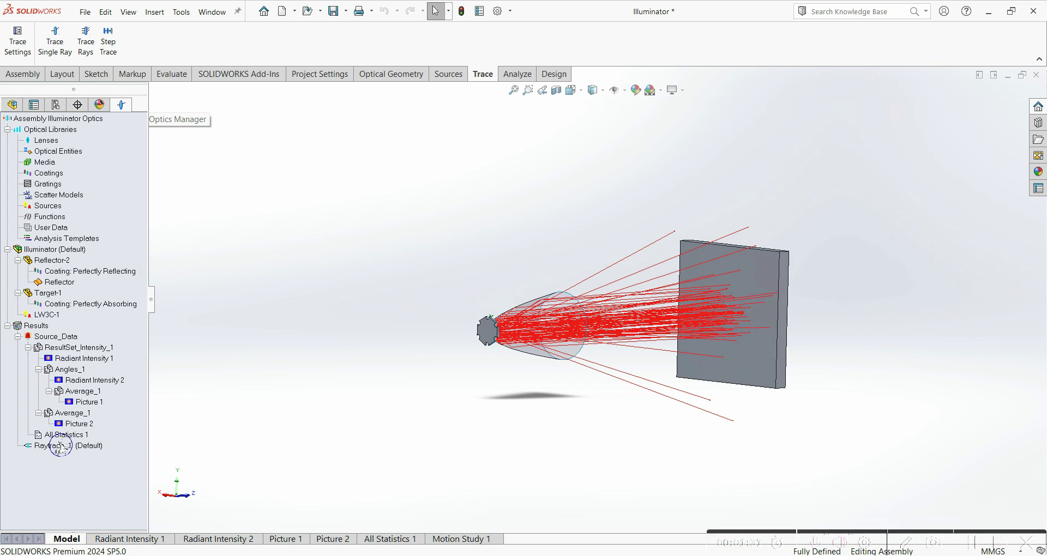
{"action": "left_click", "coordinate": [149, 542]}
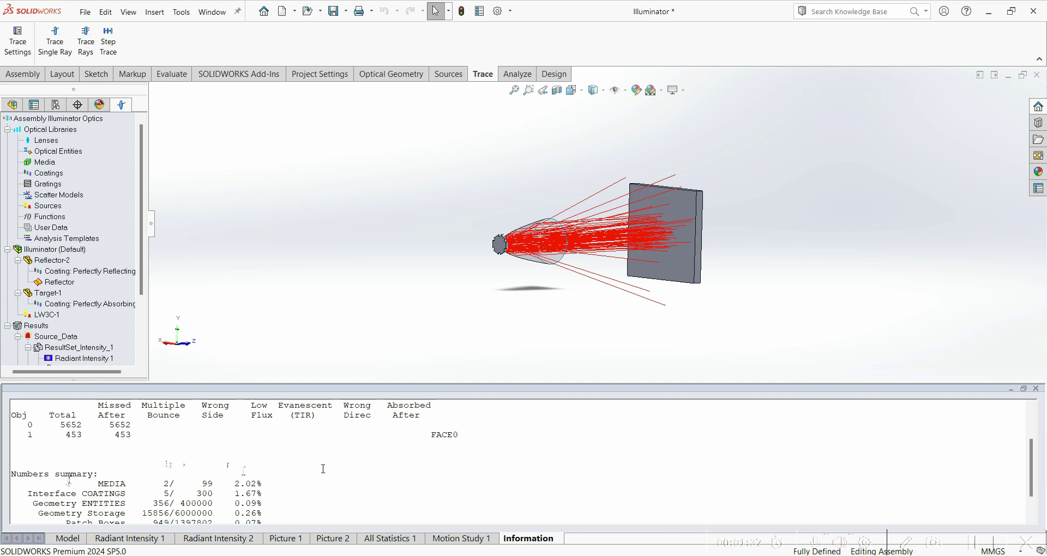
{"action": "scroll", "coordinate": [142, 456], "scroll_direction": "up", "scroll_amount": 2}
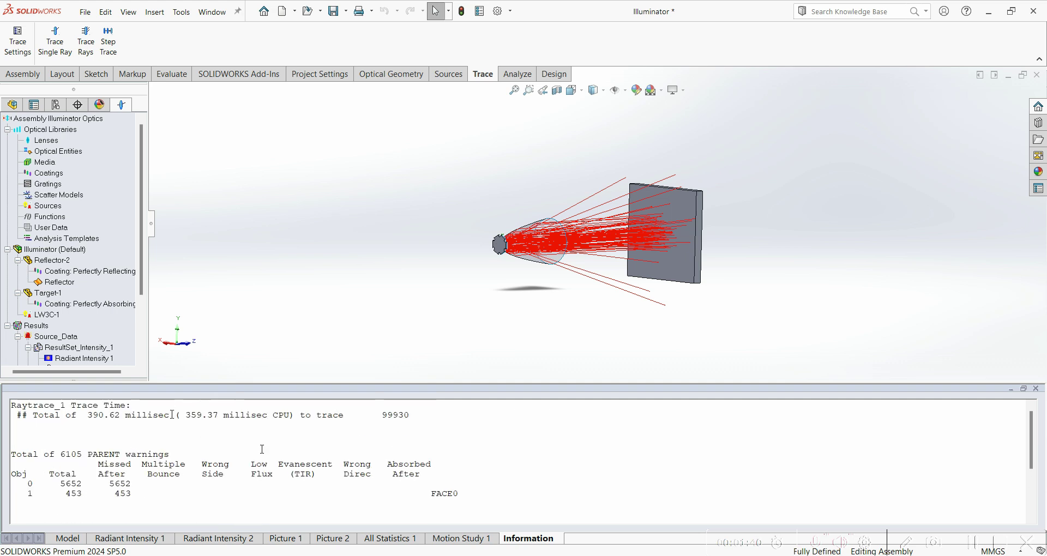
{"action": "scroll", "coordinate": [262, 449], "scroll_direction": "down", "scroll_amount": 2}
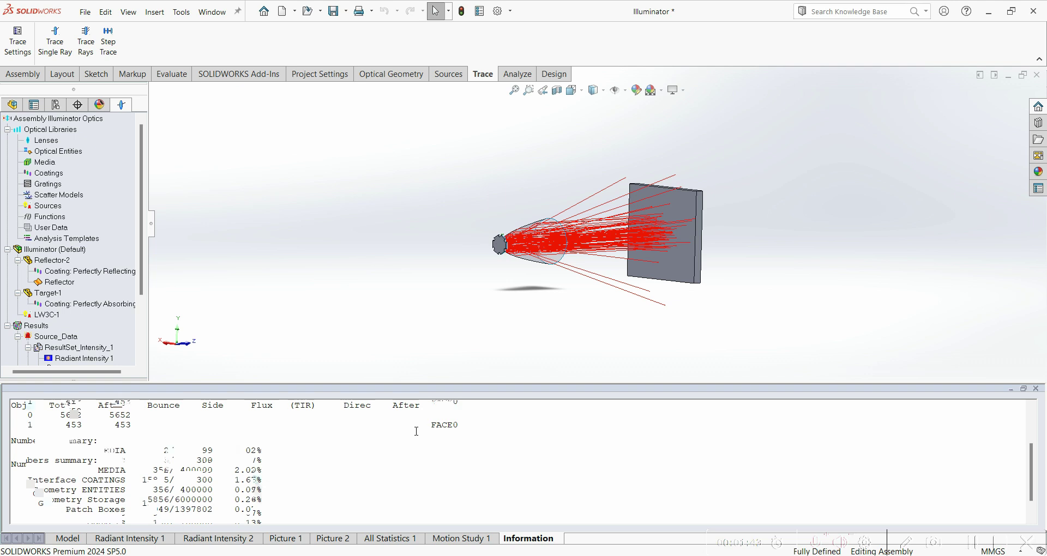
{"action": "scroll", "coordinate": [520, 404], "scroll_direction": "up", "scroll_amount": 1}
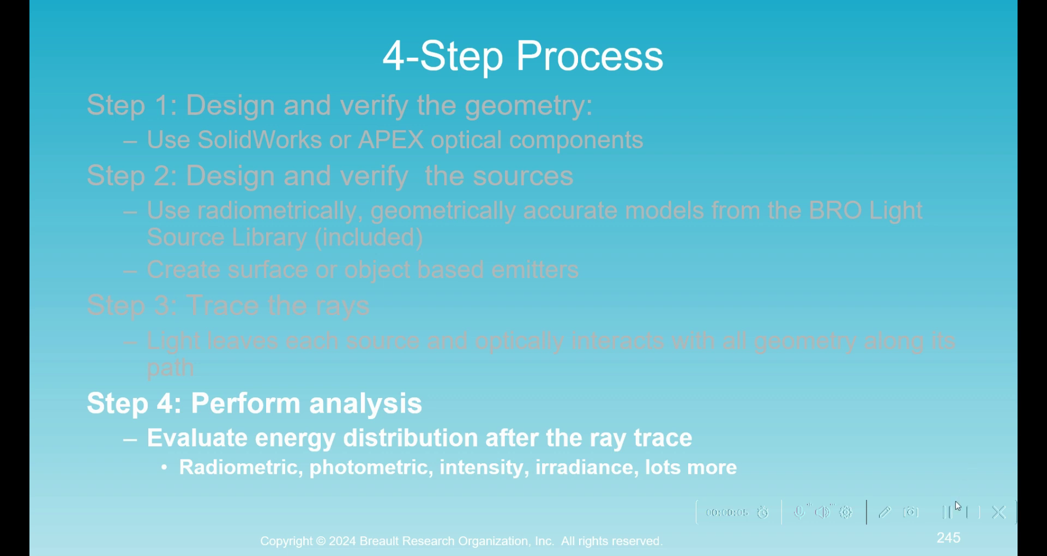
{"action": "left_click", "coordinate": [973, 518]}
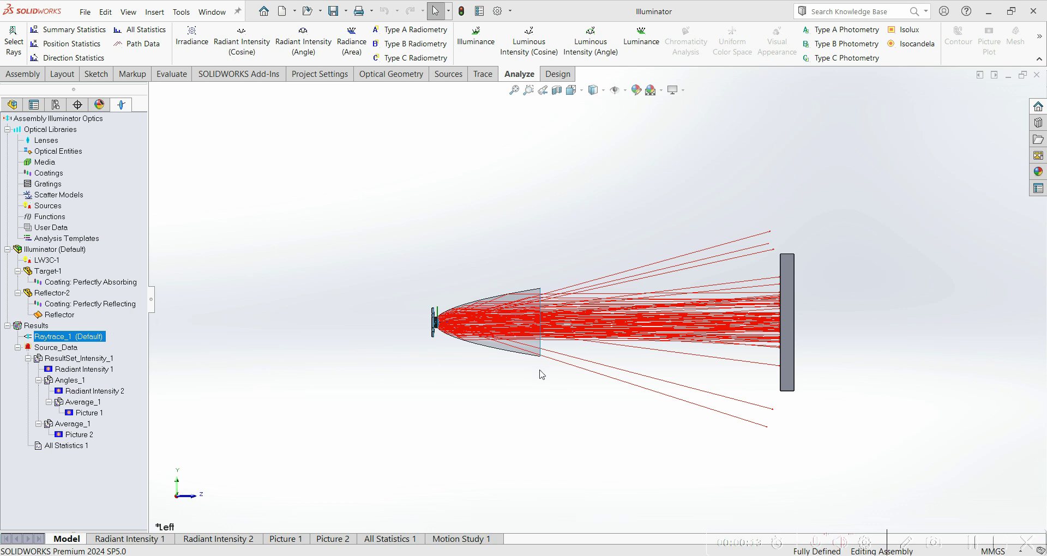
Generate the summary statistics for the ray trace and read the rays and flux for each object through the whole list.
{"action": "middle_click_drag", "start_coordinate": [541, 375], "coordinate": [613, 340]}
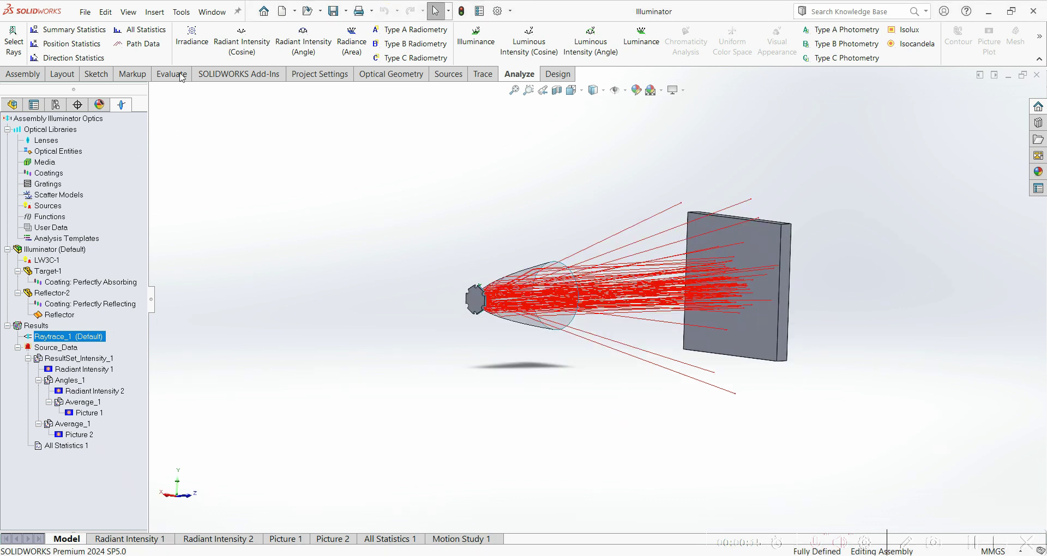
{"action": "left_click", "coordinate": [81, 29]}
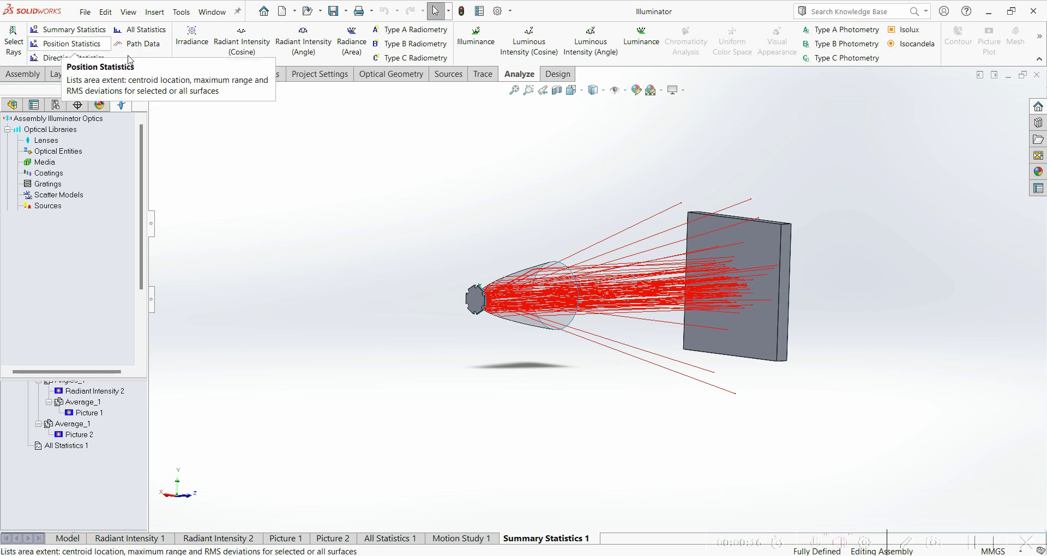
{"action": "scroll", "coordinate": [389, 465], "scroll_direction": "down", "scroll_amount": 8}
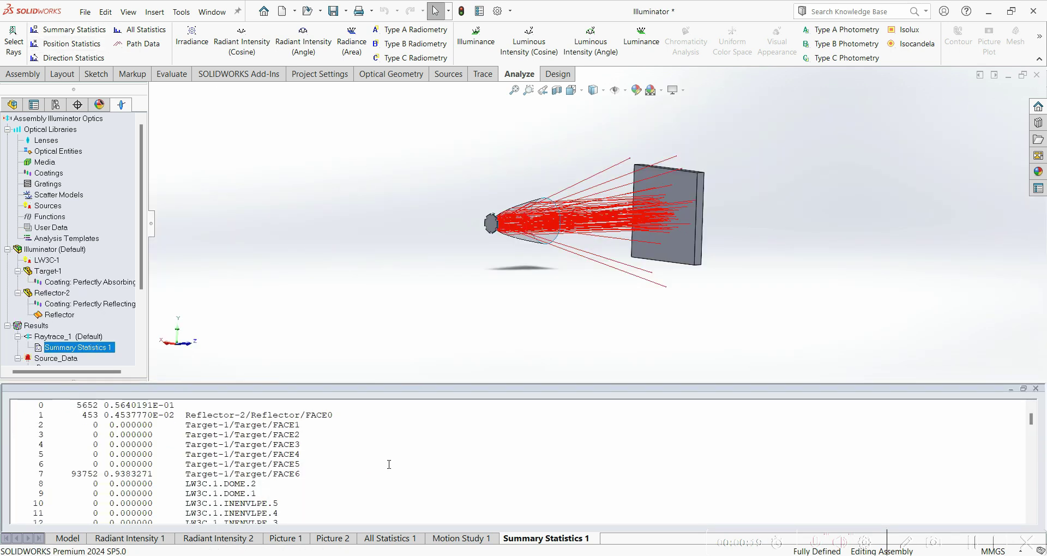
{"action": "scroll", "coordinate": [389, 464], "scroll_direction": "down", "scroll_amount": 20}
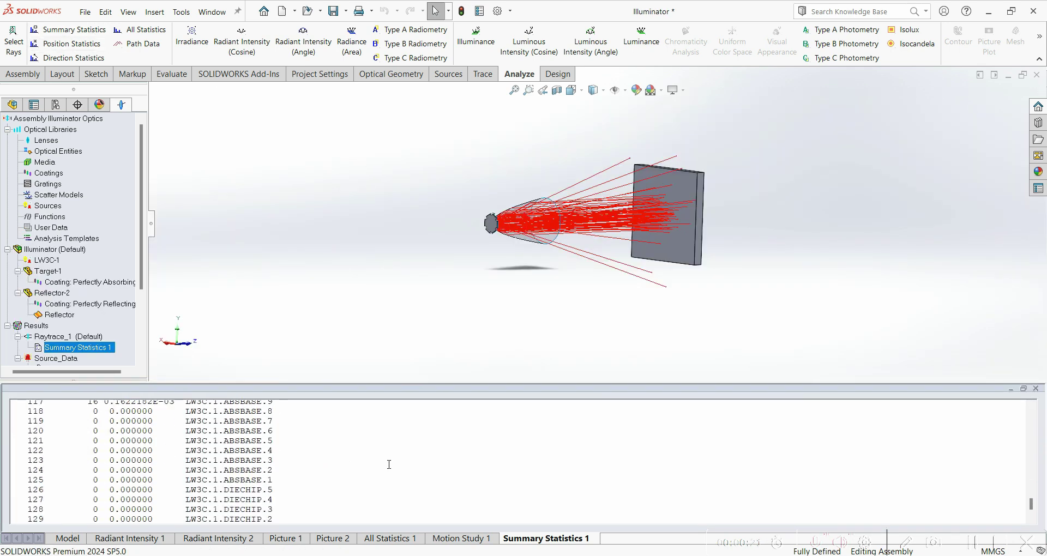
{"action": "scroll", "coordinate": [389, 464], "scroll_direction": "up", "scroll_amount": 20}
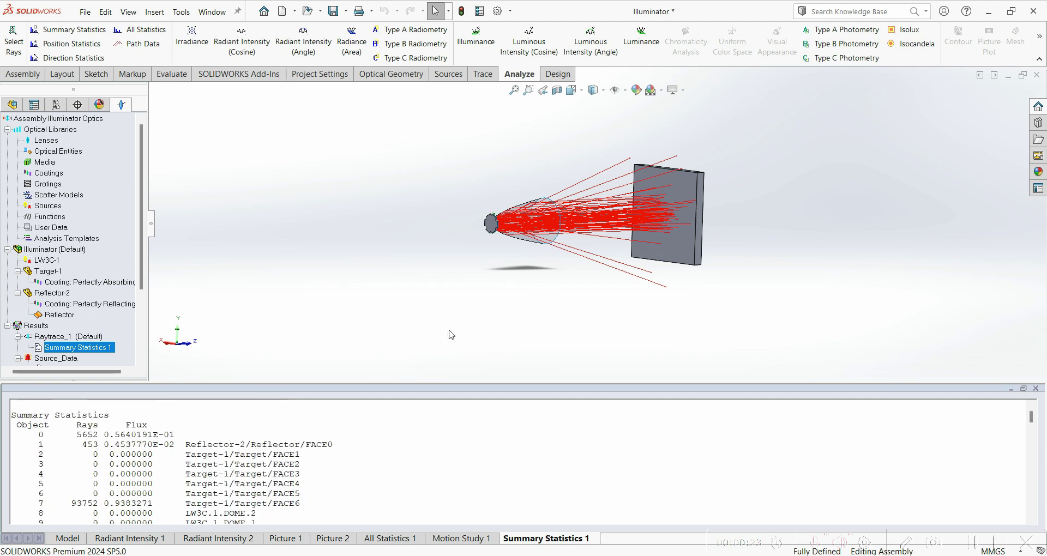
Run an irradiance analysis on the target's reflector-facing surface with a data resolution of 91, and view the spots position and irradiance plots.
{"action": "left_click", "coordinate": [684, 197]}
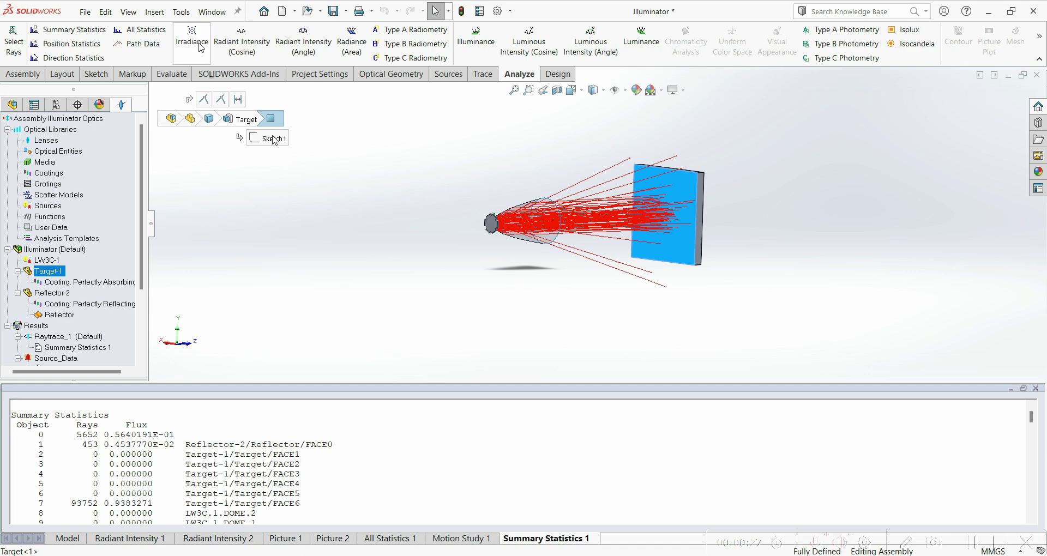
{"action": "left_click", "coordinate": [199, 47]}
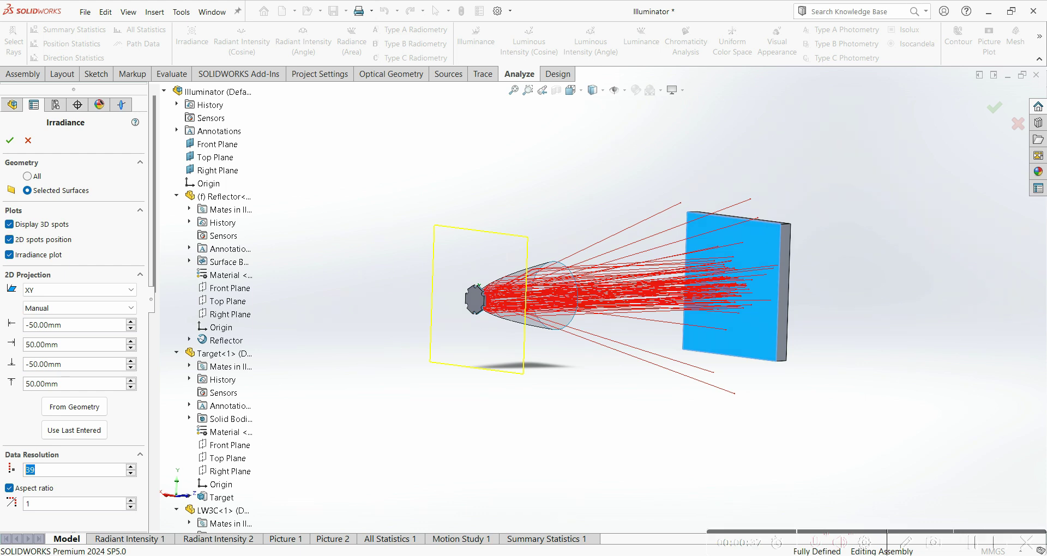
{"action": "type", "text": "91"}
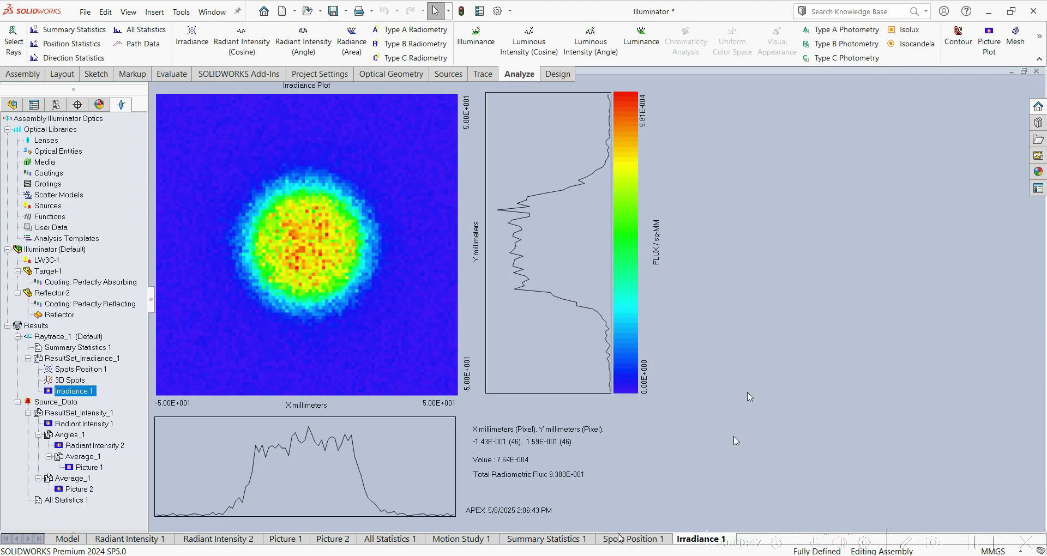
{"action": "left_click", "coordinate": [653, 539]}
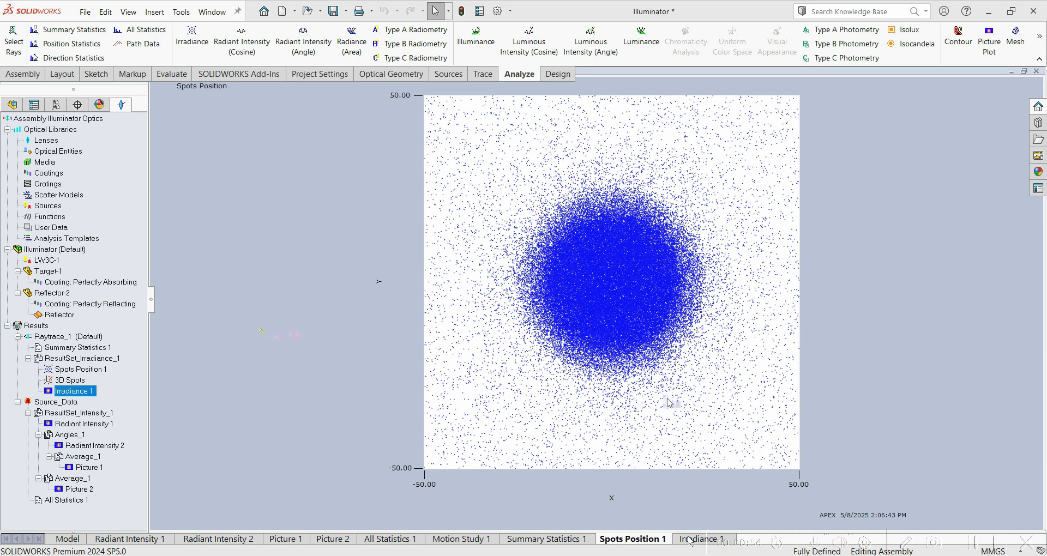
{"action": "left_click", "coordinate": [71, 391]}
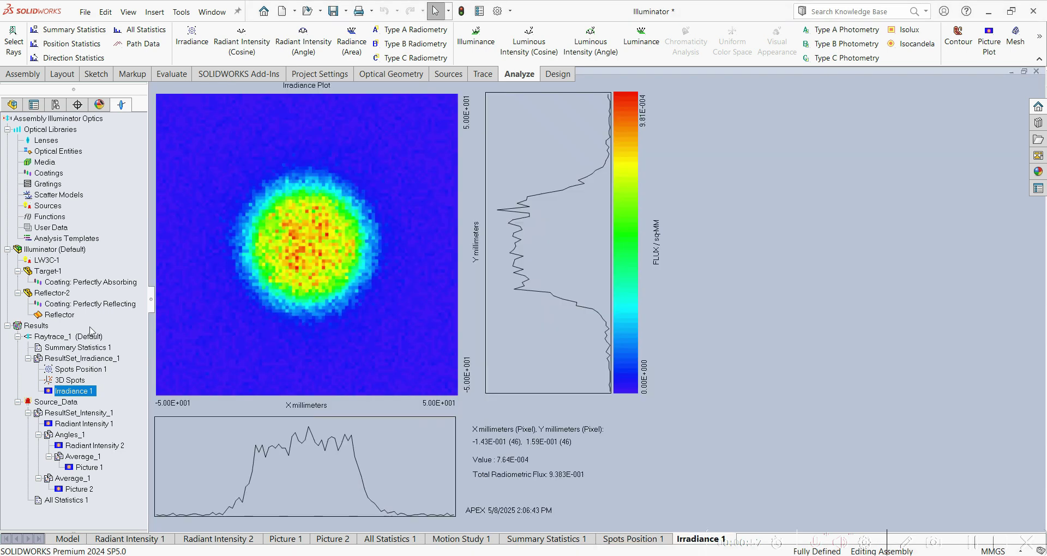
Process the ResultSet_Irradiance_1 dataset with averaging over 1 adjacent vertical and 1 adjacent horizontal pixel.
{"action": "left_click", "coordinate": [81, 360]}
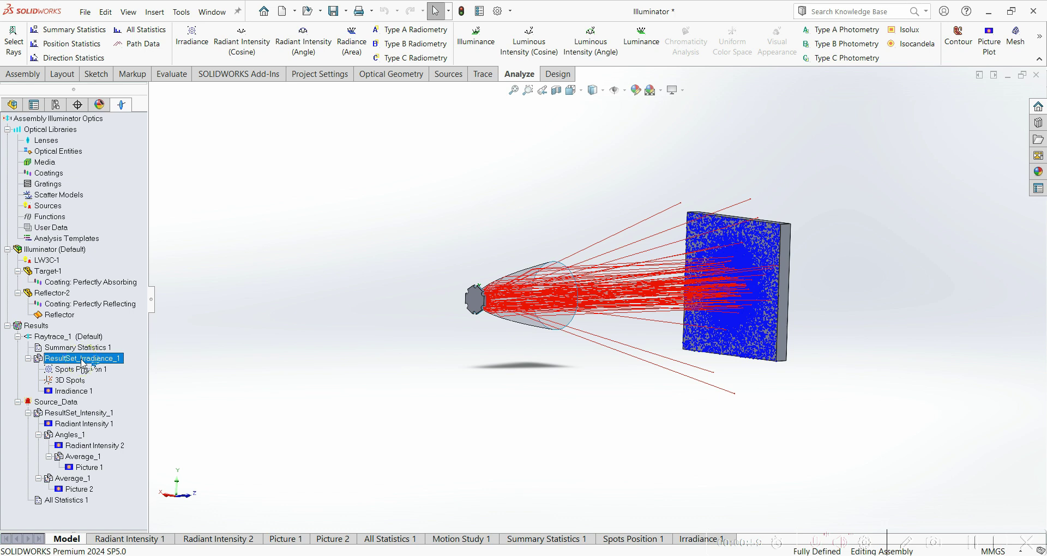
{"action": "left_click", "coordinate": [131, 362]}
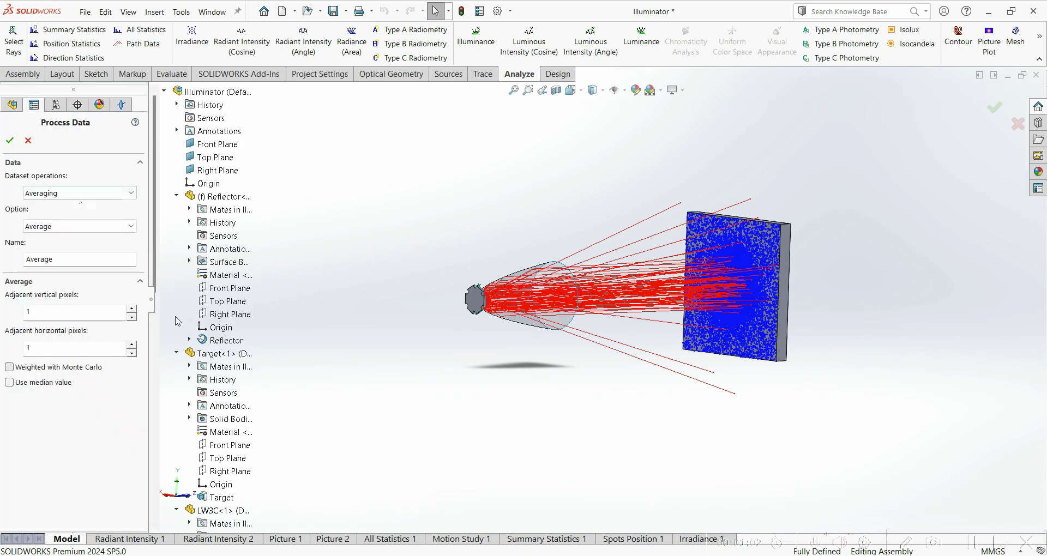
{"action": "left_click", "coordinate": [12, 146]}
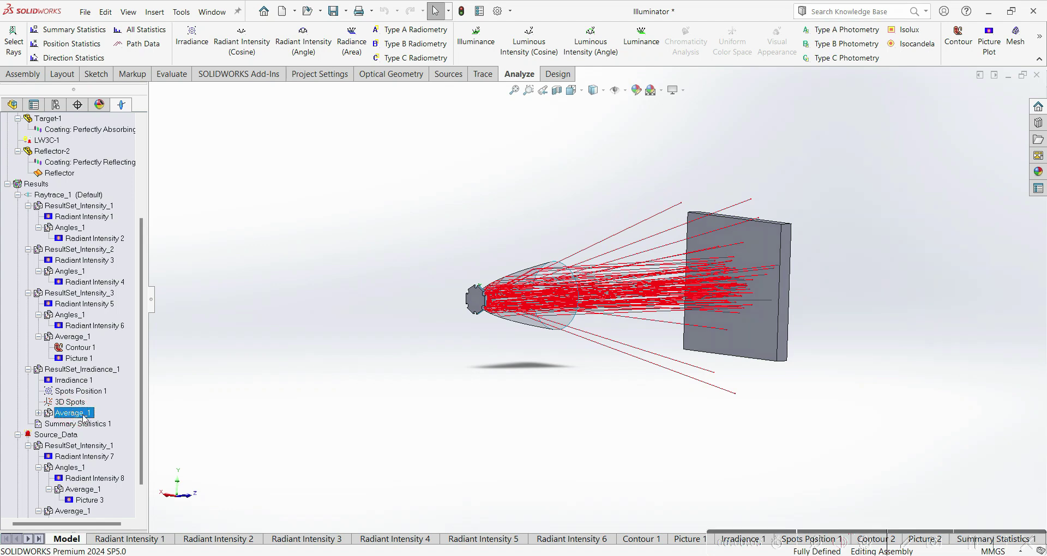
Create a picture plot and a contour plot from the averaged irradiance dataset.
{"action": "left_click", "coordinate": [993, 55]}
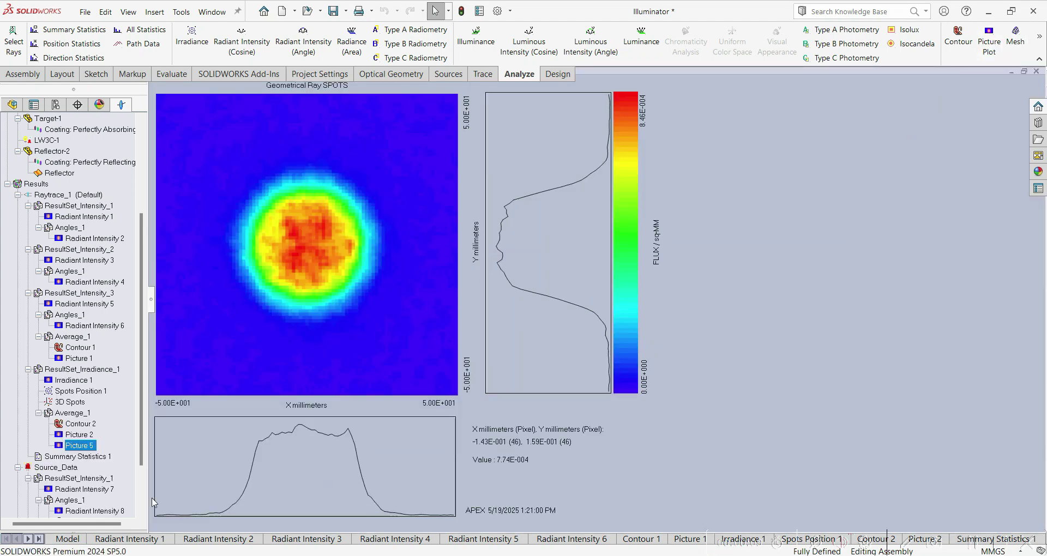
{"action": "left_click", "coordinate": [77, 414]}
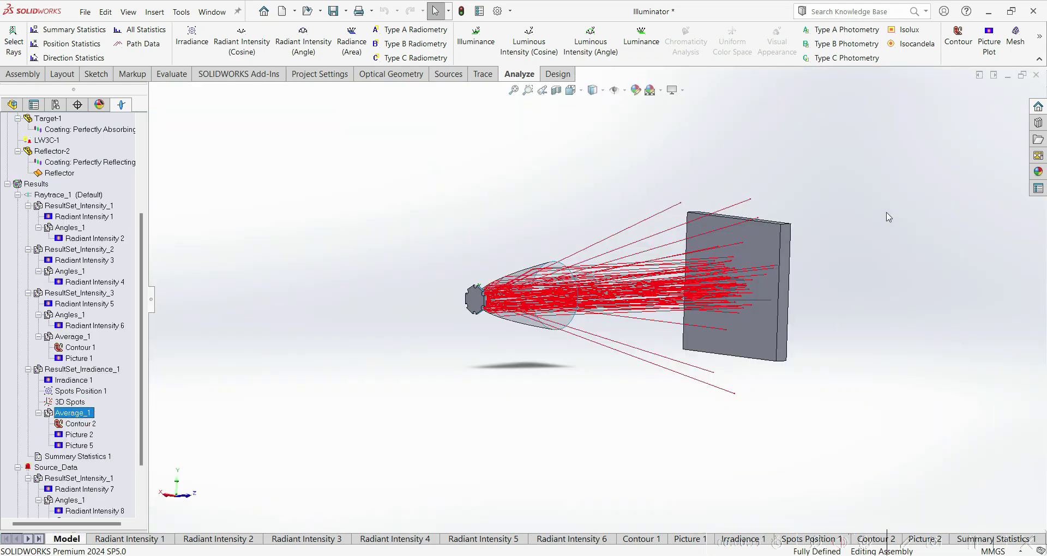
{"action": "left_click", "coordinate": [956, 51]}
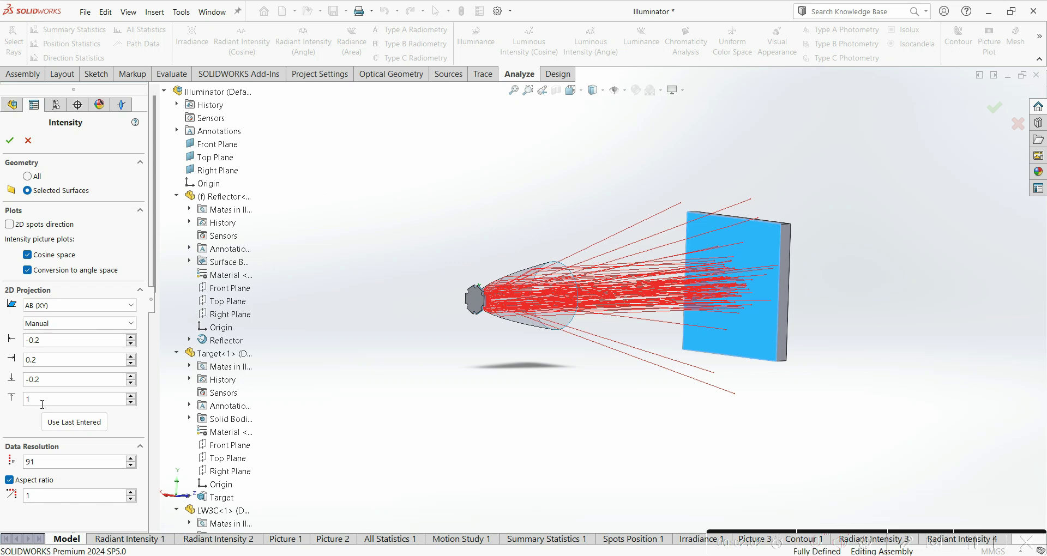
Run the target's radiant intensity analysis with manual AB direction limits of -0.2 to 0.2 and conversion to angle space.
{"action": "key", "text": "Return"}
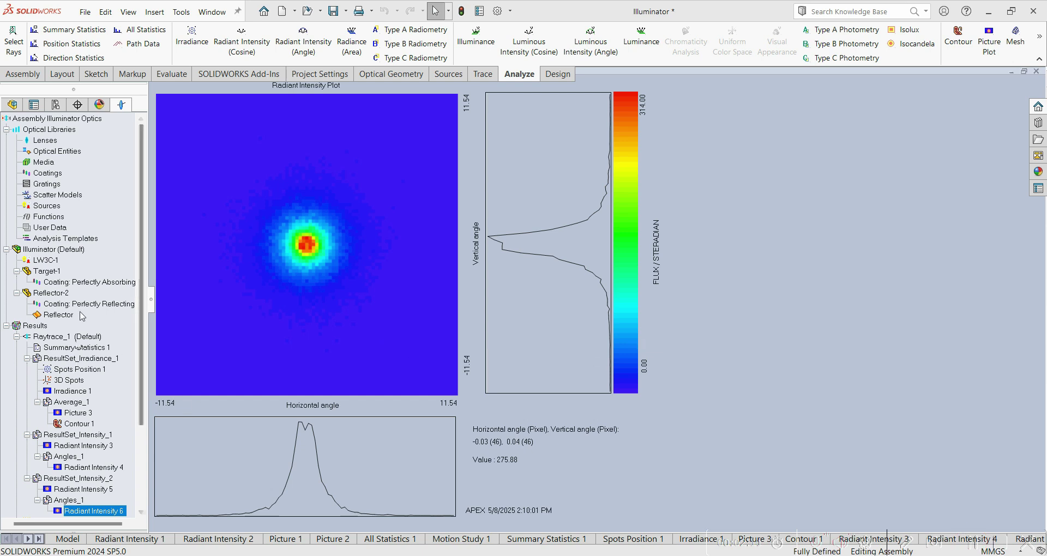
Run another radiant intensity analysis in cosine space on the target surface, with automatic projection limits and a data resolution of 91.
{"action": "left_click", "coordinate": [71, 335]}
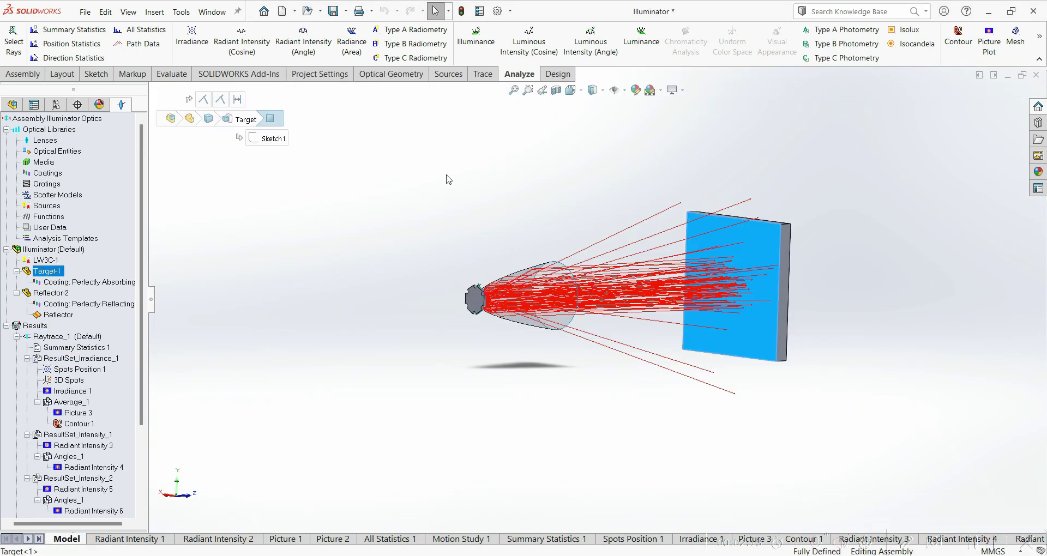
{"action": "left_click", "coordinate": [241, 39]}
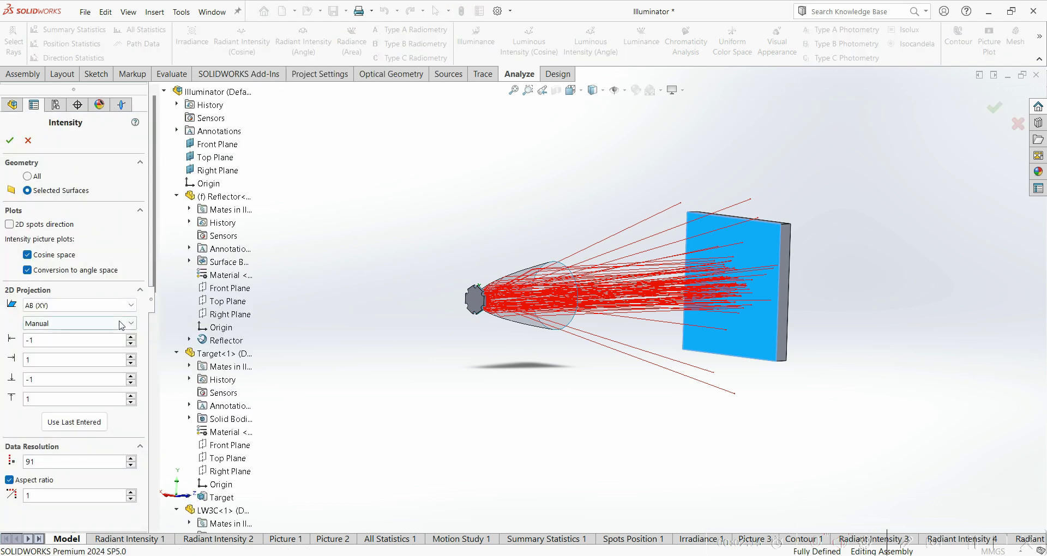
{"action": "left_click", "coordinate": [122, 325]}
{"action": "left_click", "coordinate": [86, 345]}
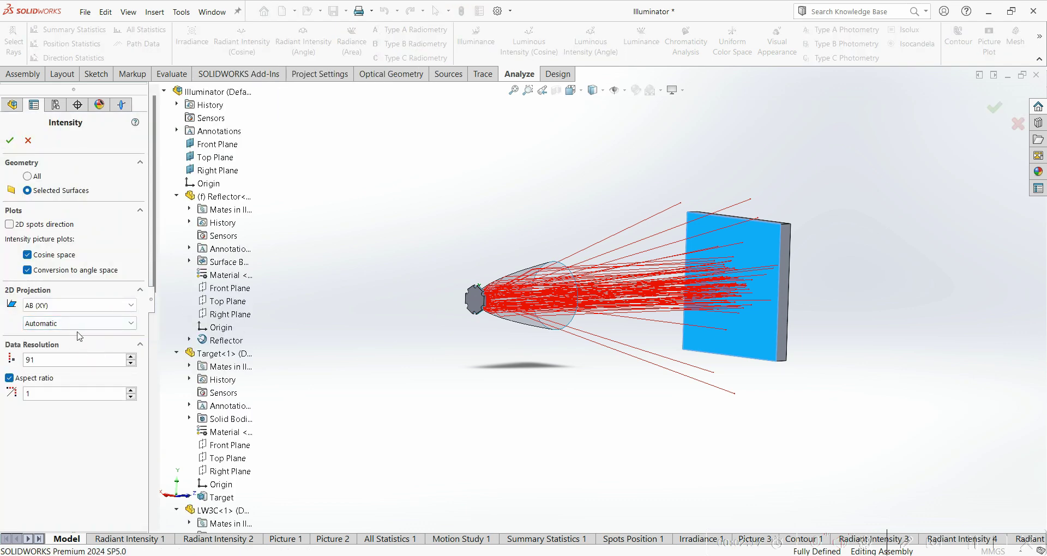
{"action": "left_click", "coordinate": [10, 141]}
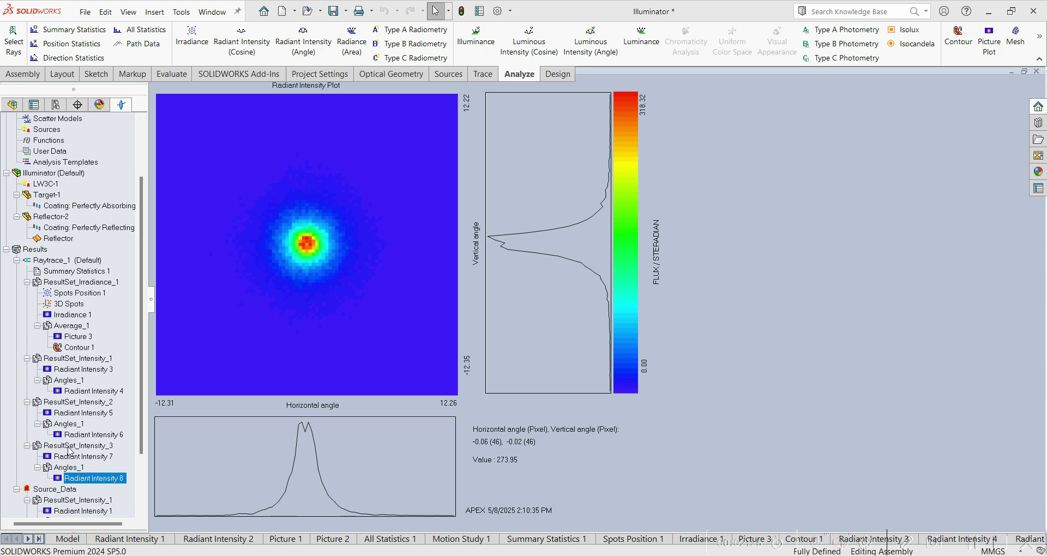
Process the ResultSet_Intensity_3 dataset with averaging over 1 adjacent vertical and 1 adjacent horizontal pixel.
{"action": "right_click", "coordinate": [79, 447]}
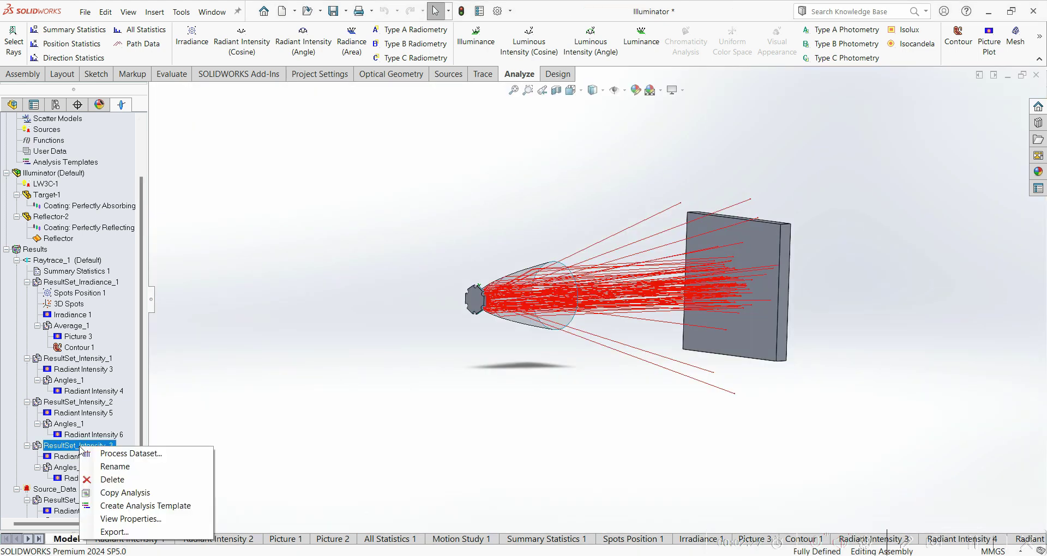
{"action": "left_click", "coordinate": [124, 453]}
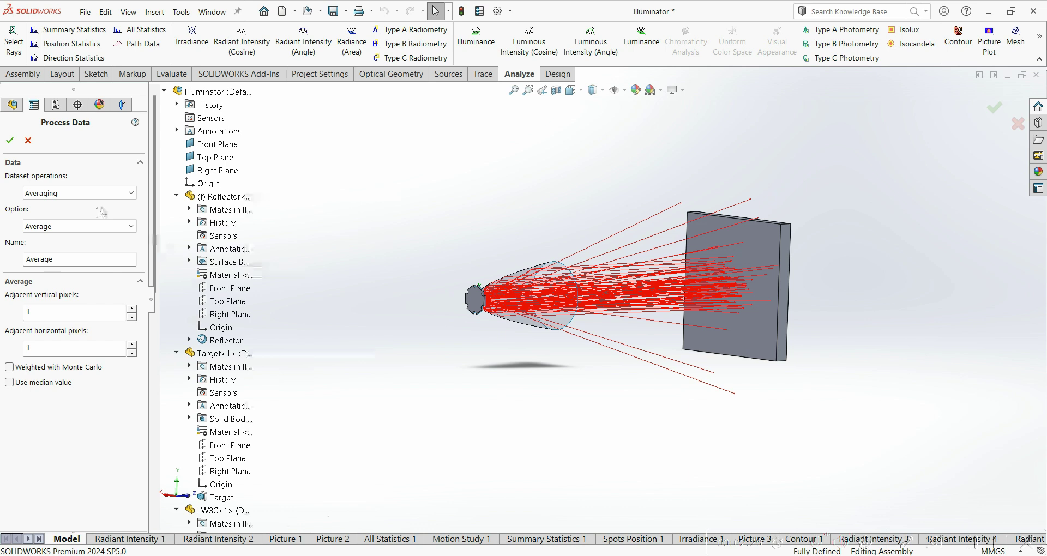
{"action": "left_click", "coordinate": [9, 138]}
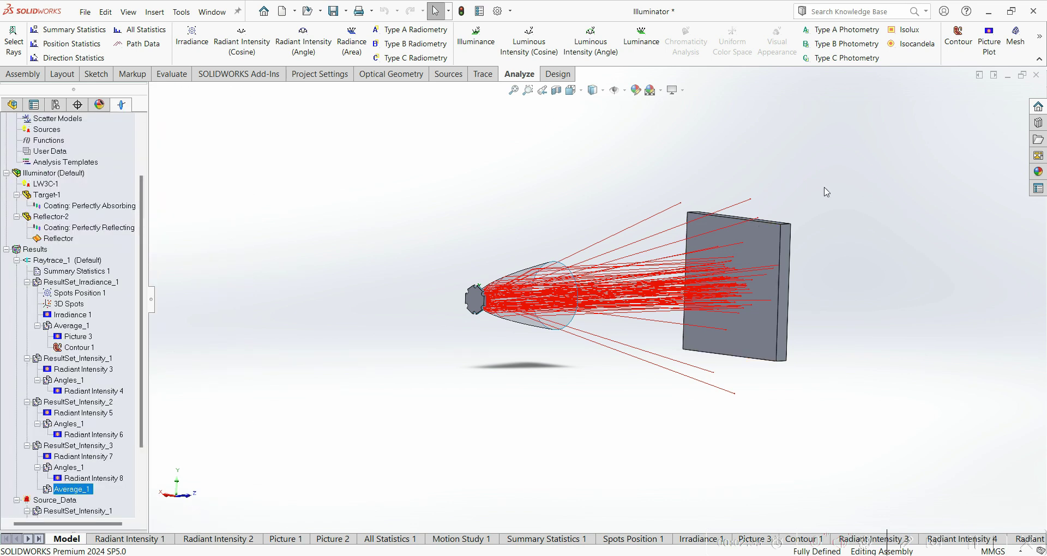
Create a picture plot and a contour plot from the averaged radiant intensity dataset.
{"action": "left_click", "coordinate": [990, 42]}
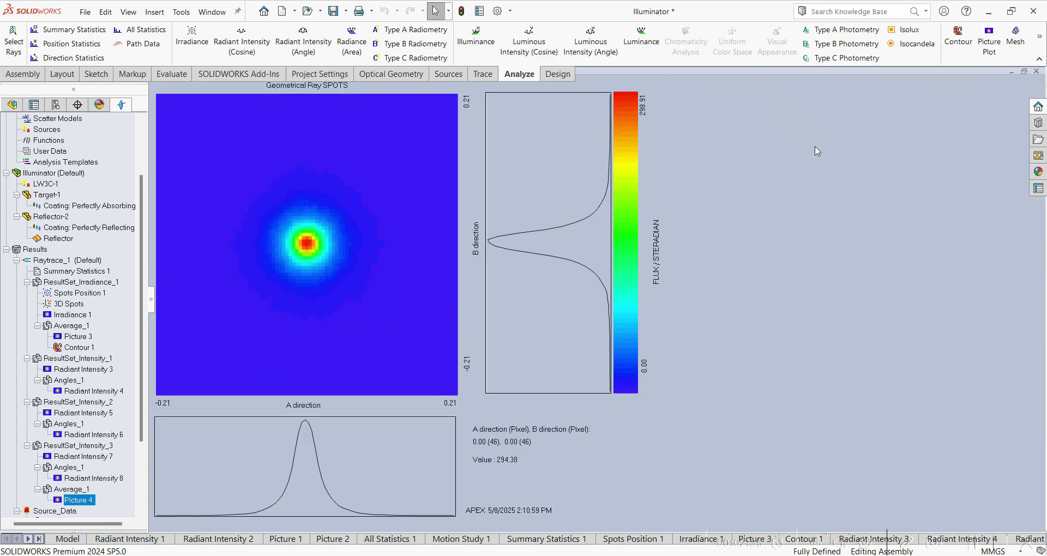
{"action": "left_click", "coordinate": [75, 490]}
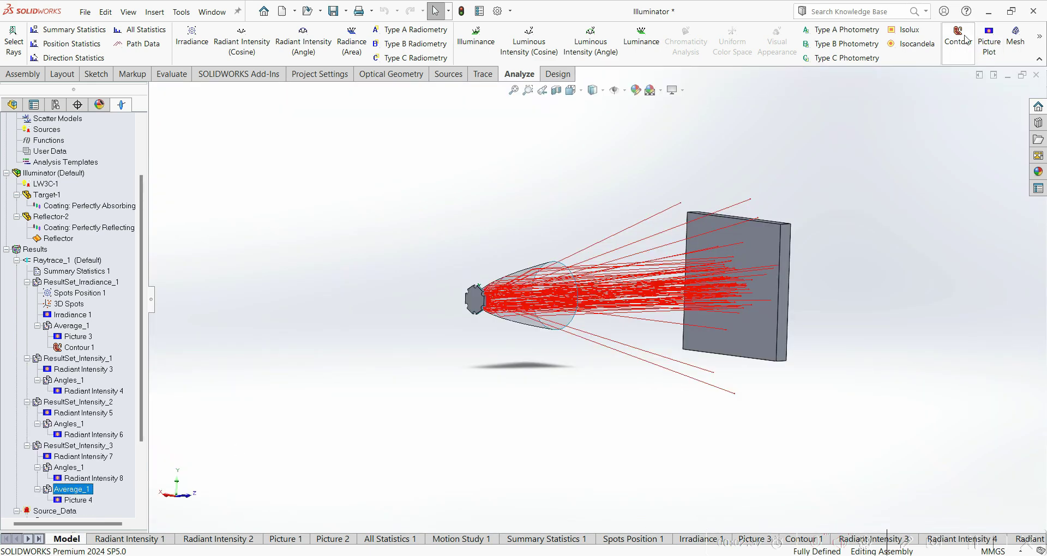
{"action": "left_click", "coordinate": [961, 38]}
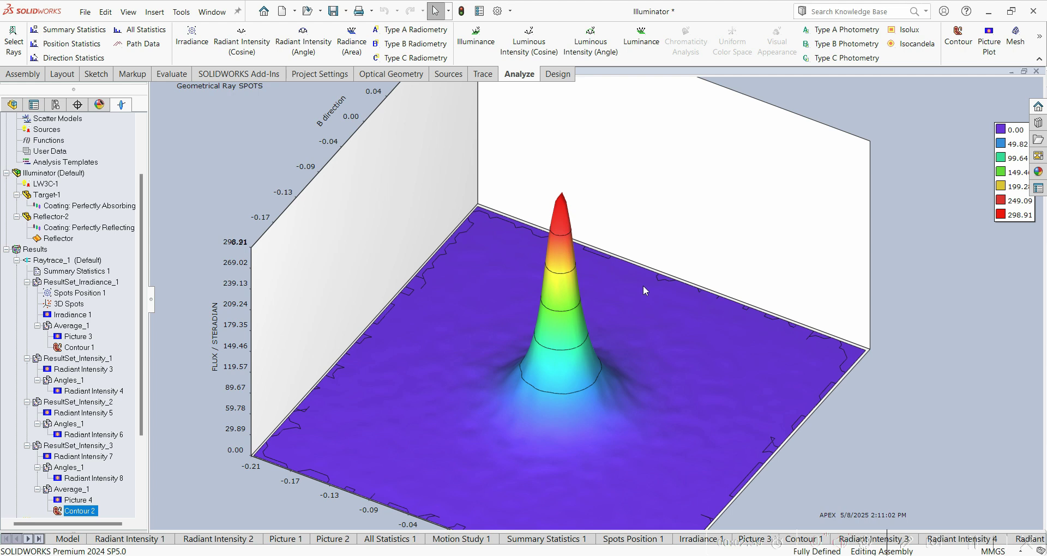